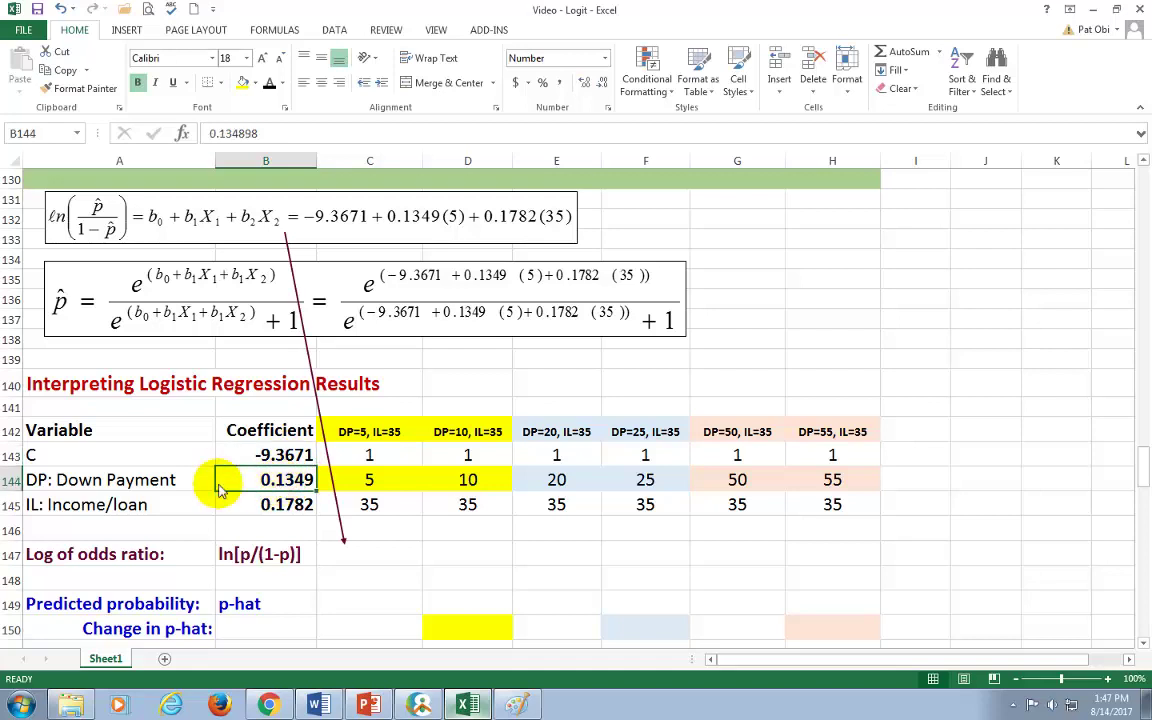
Examine the Down Payment and Income/loan coefficients and their scenario values across C144:H145, along with the log of odds ratio row.
{"action": "left_click", "coordinate": [38, 479]}
{"action": "left_click", "coordinate": [287, 483]}
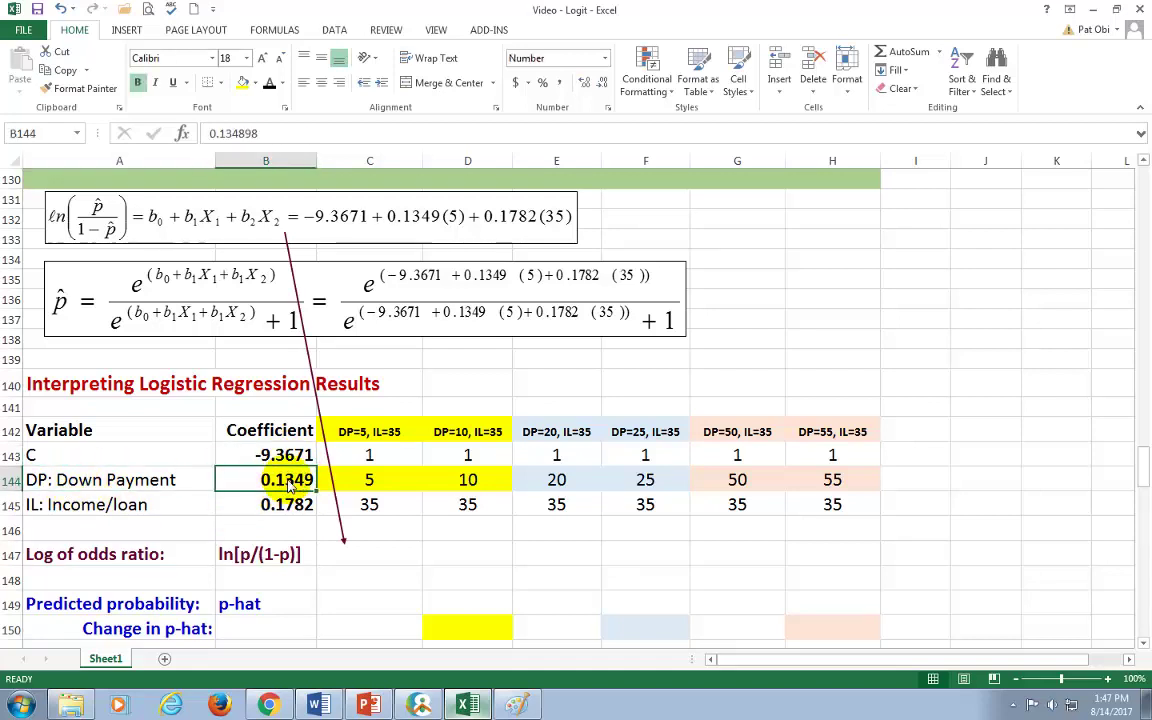
{"action": "left_click", "coordinate": [285, 508]}
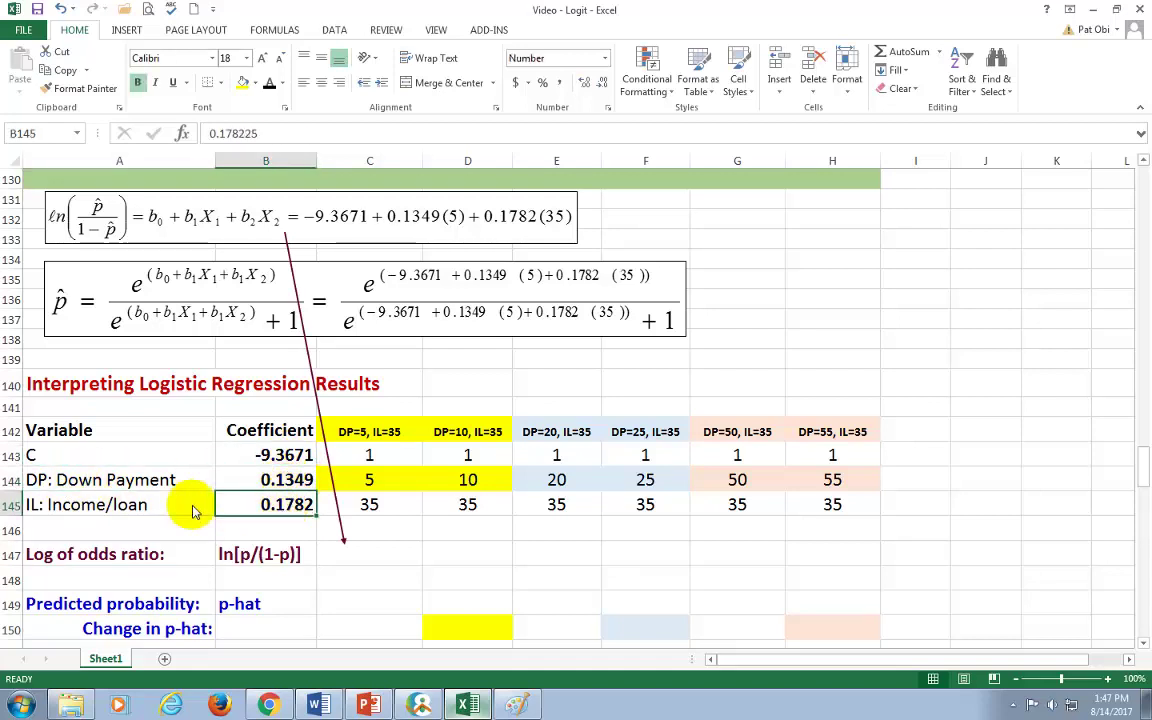
{"action": "left_click", "coordinate": [105, 505]}
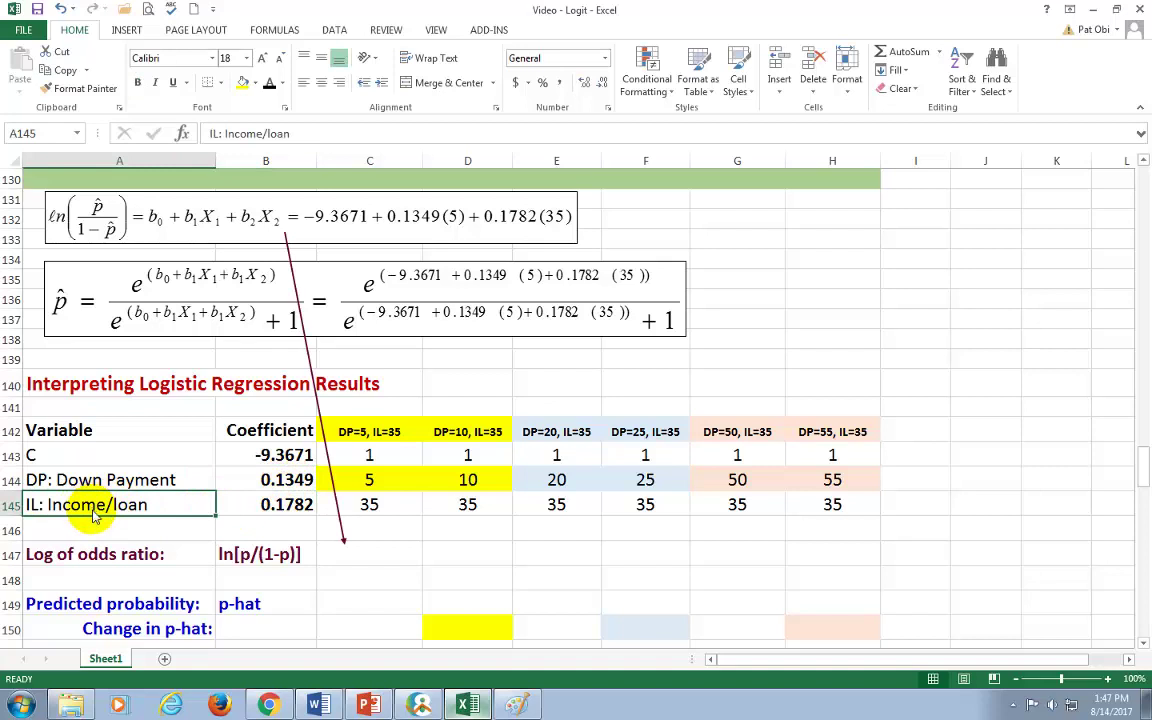
{"action": "left_click", "coordinate": [290, 512]}
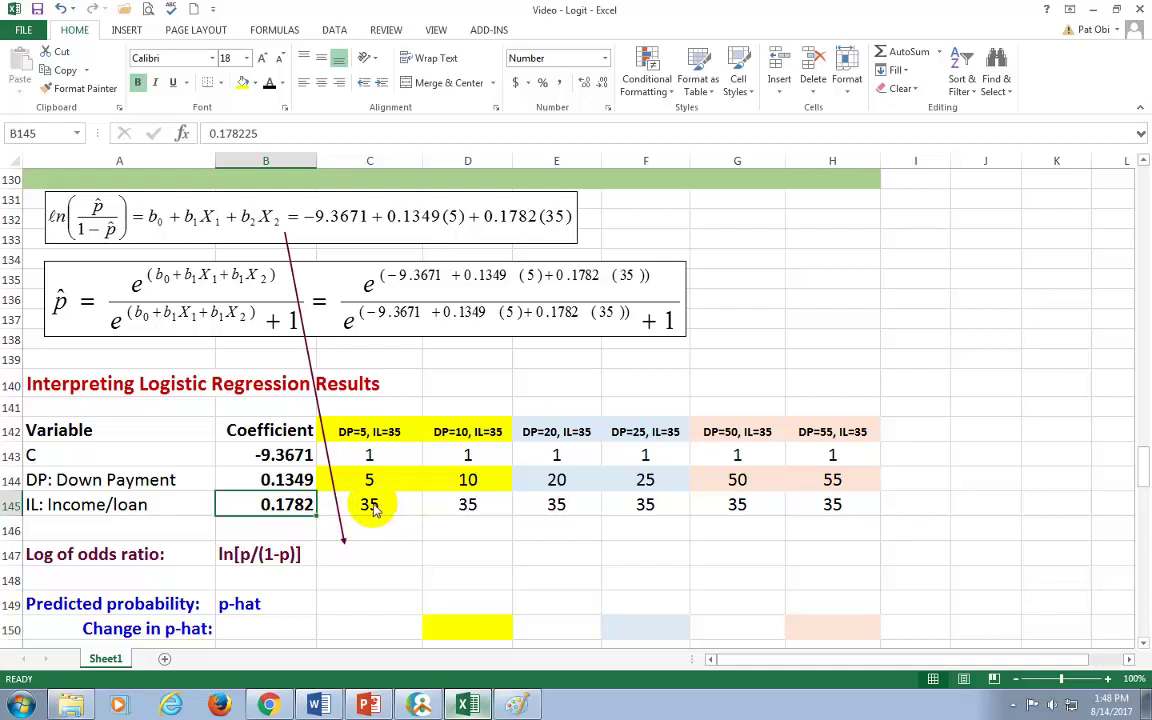
{"action": "left_click_drag", "start_coordinate": [369, 508], "coordinate": [829, 510]}
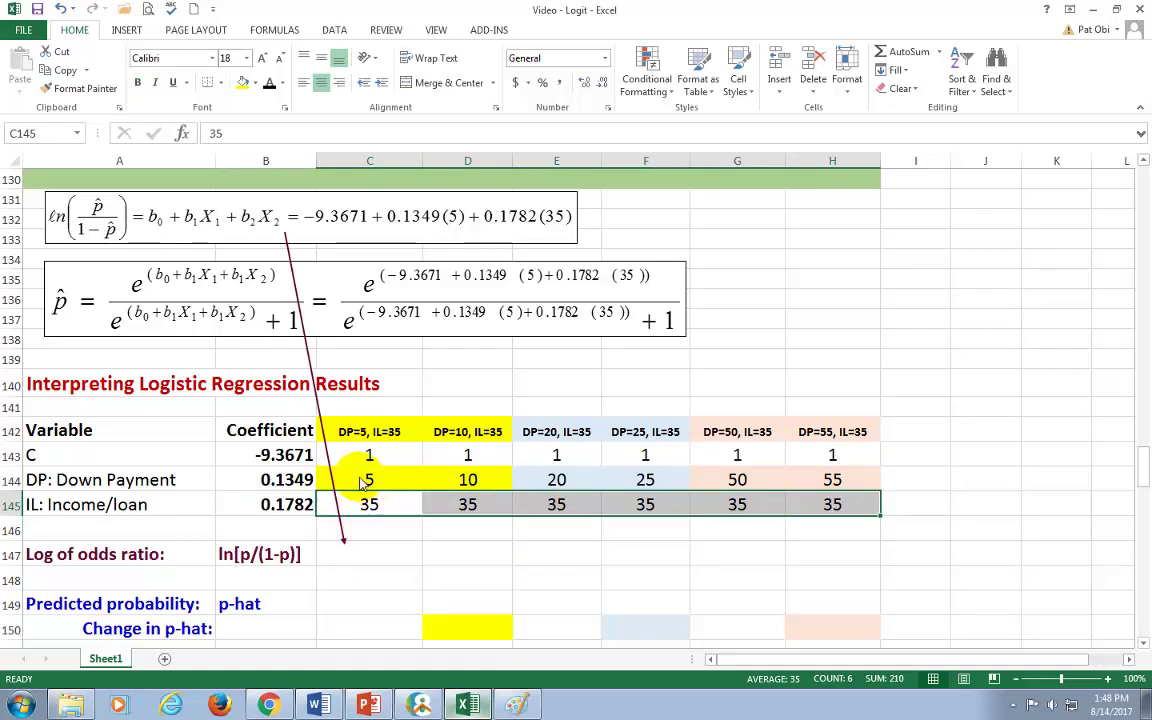
{"action": "left_click", "coordinate": [395, 481]}
{"action": "left_click_drag", "start_coordinate": [422, 484], "coordinate": [787, 488]}
{"action": "left_click", "coordinate": [366, 556]}
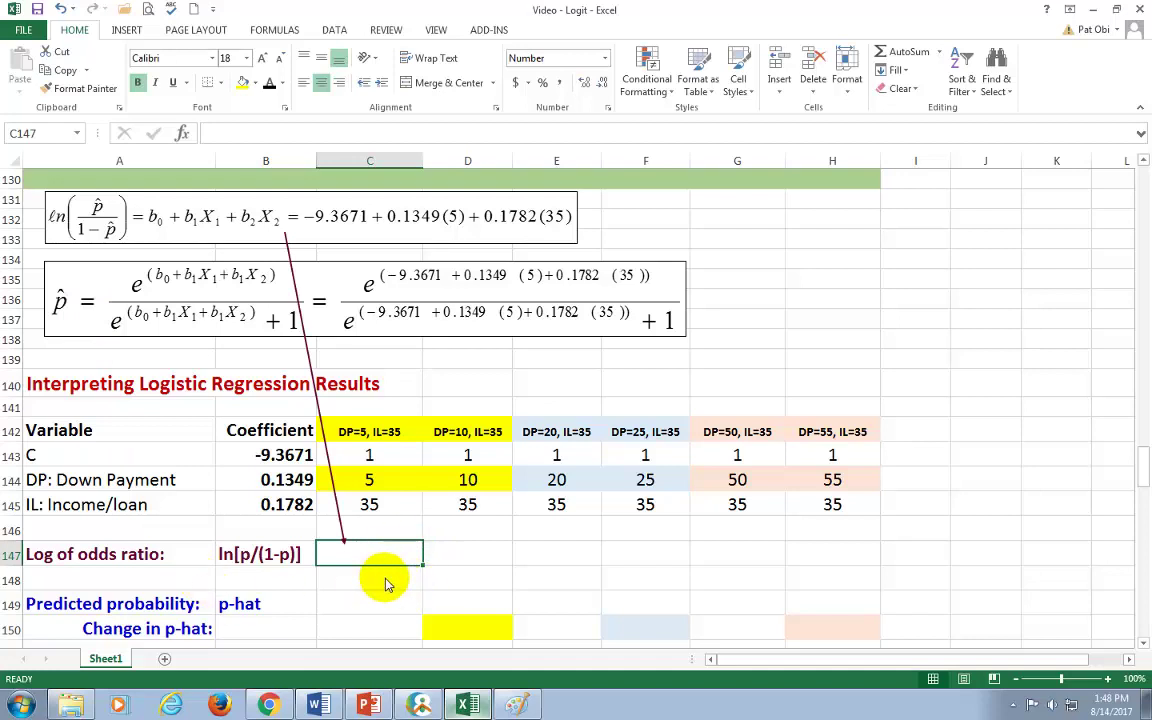
{"action": "left_click", "coordinate": [374, 506]}
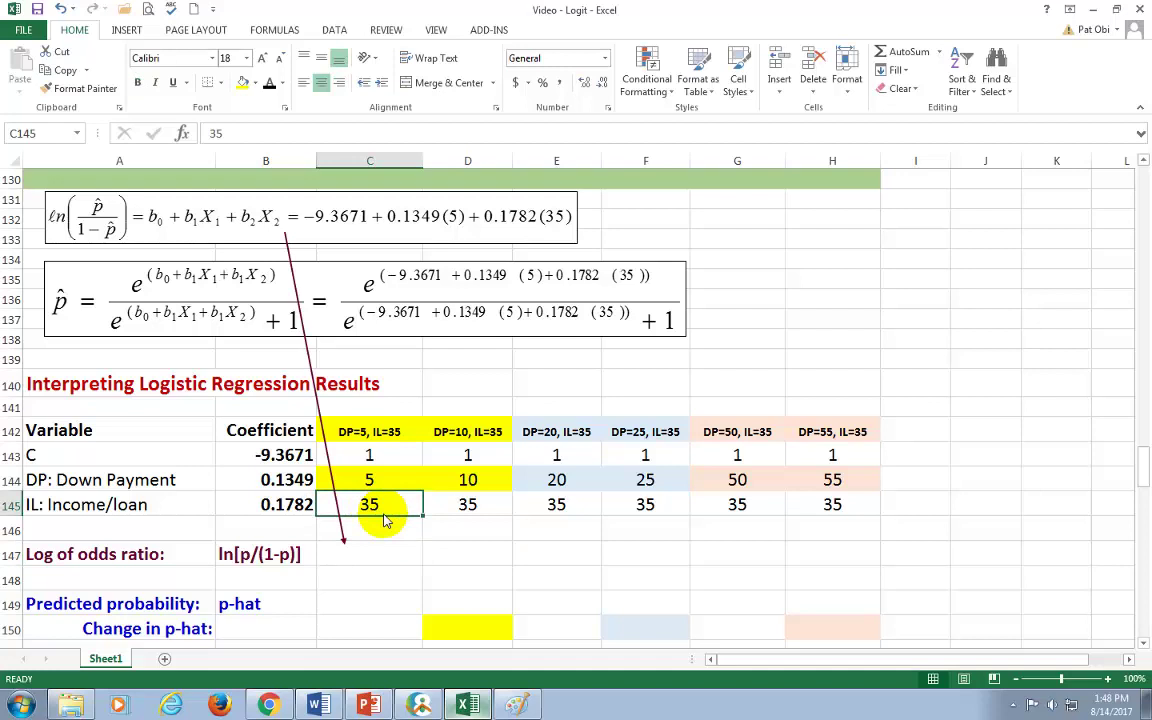
{"action": "left_click", "coordinate": [360, 474]}
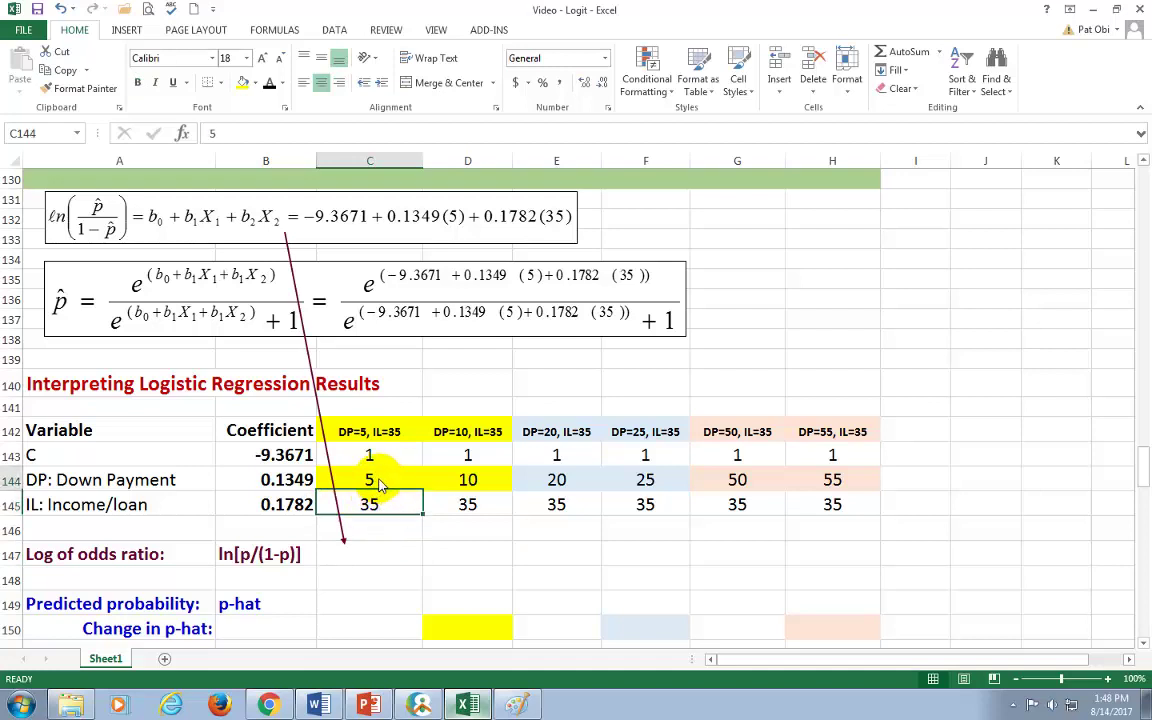
Calculate the log of odds ratio in C147 with =SUMPRODUCT($B$143:$B$145,C143:C145), keeping the coefficient range absolute.
{"action": "left_click", "coordinate": [372, 553]}
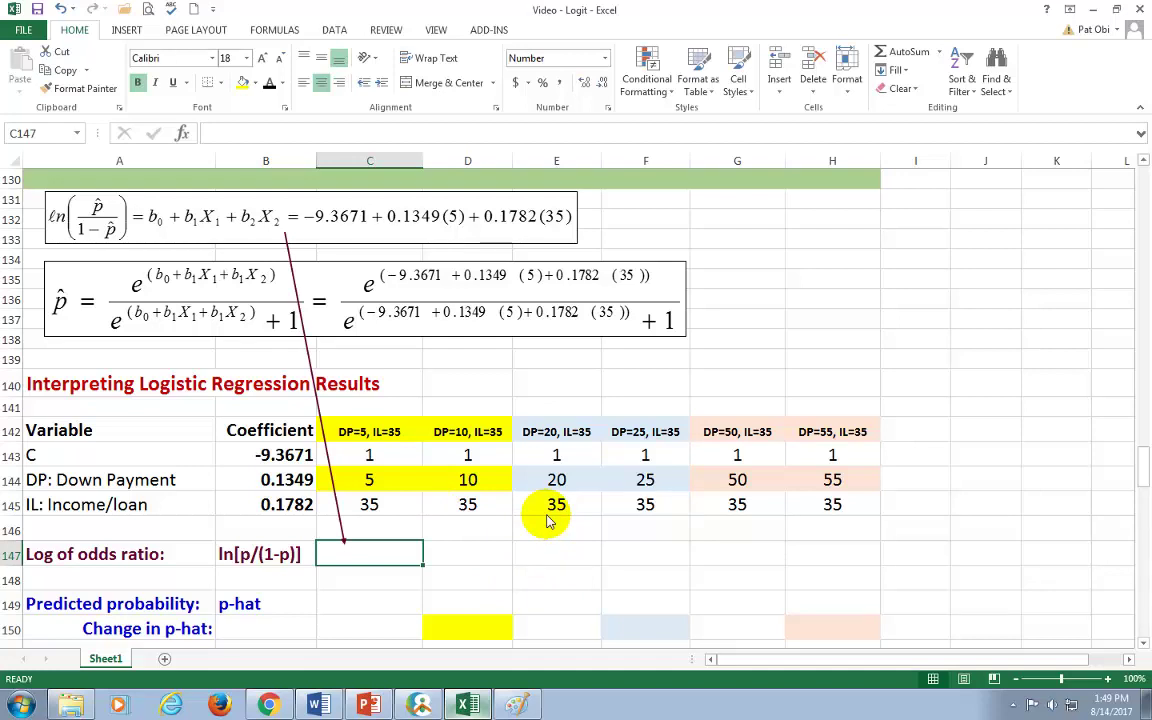
{"action": "type", "text": "=sump"}
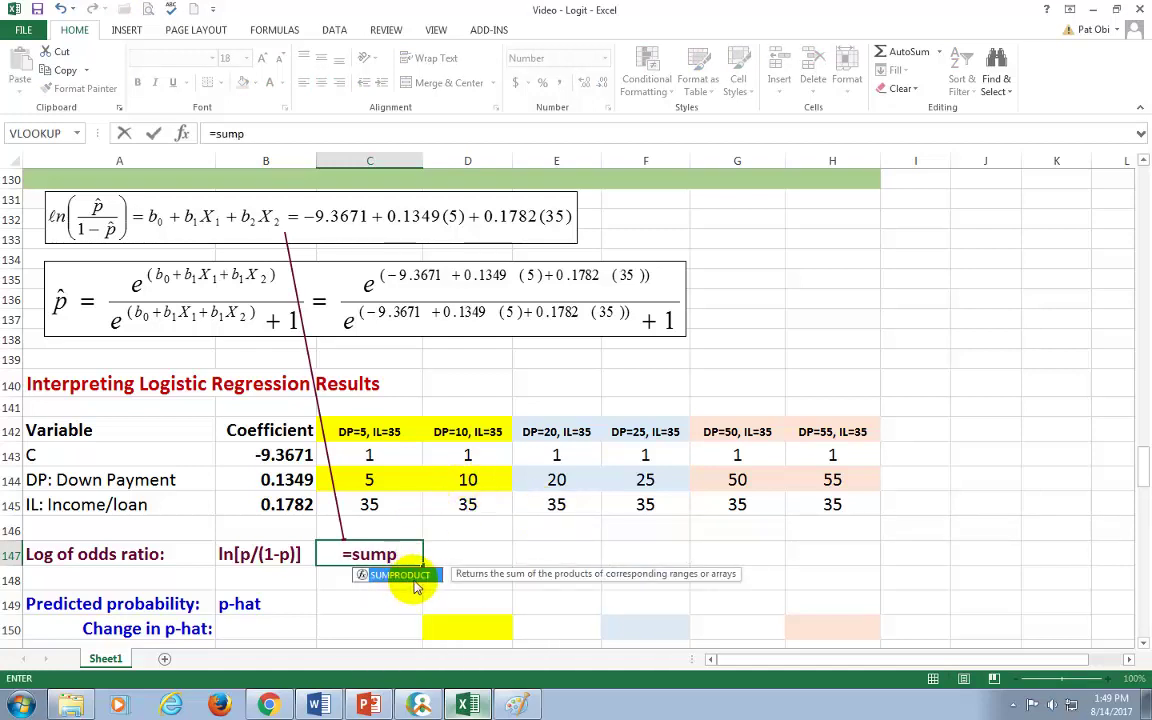
{"action": "double_click", "coordinate": [400, 577]}
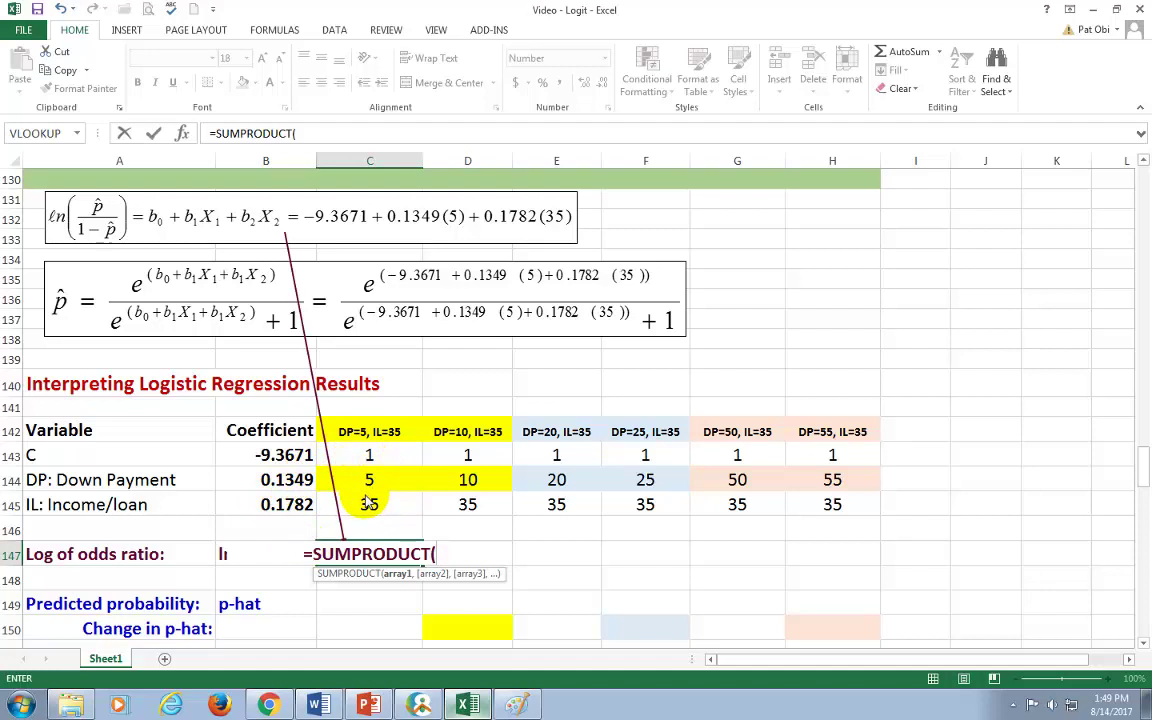
{"action": "left_click_drag", "start_coordinate": [285, 455], "coordinate": [297, 510]}
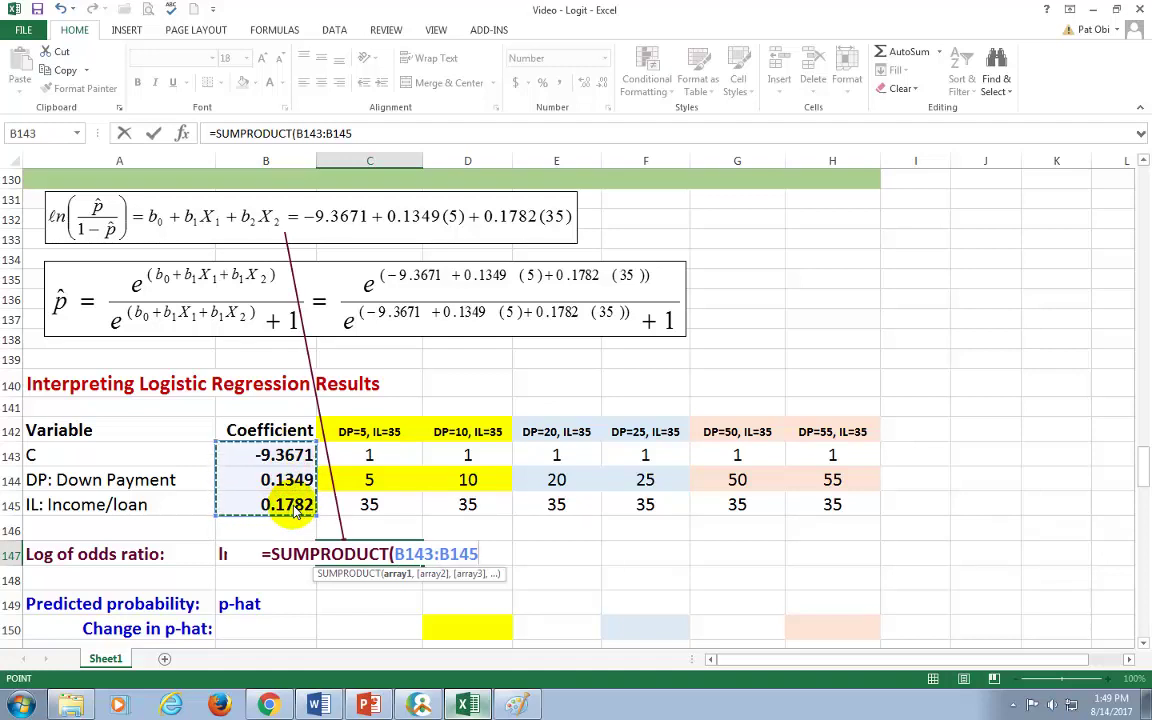
{"action": "key", "text": "F4"}
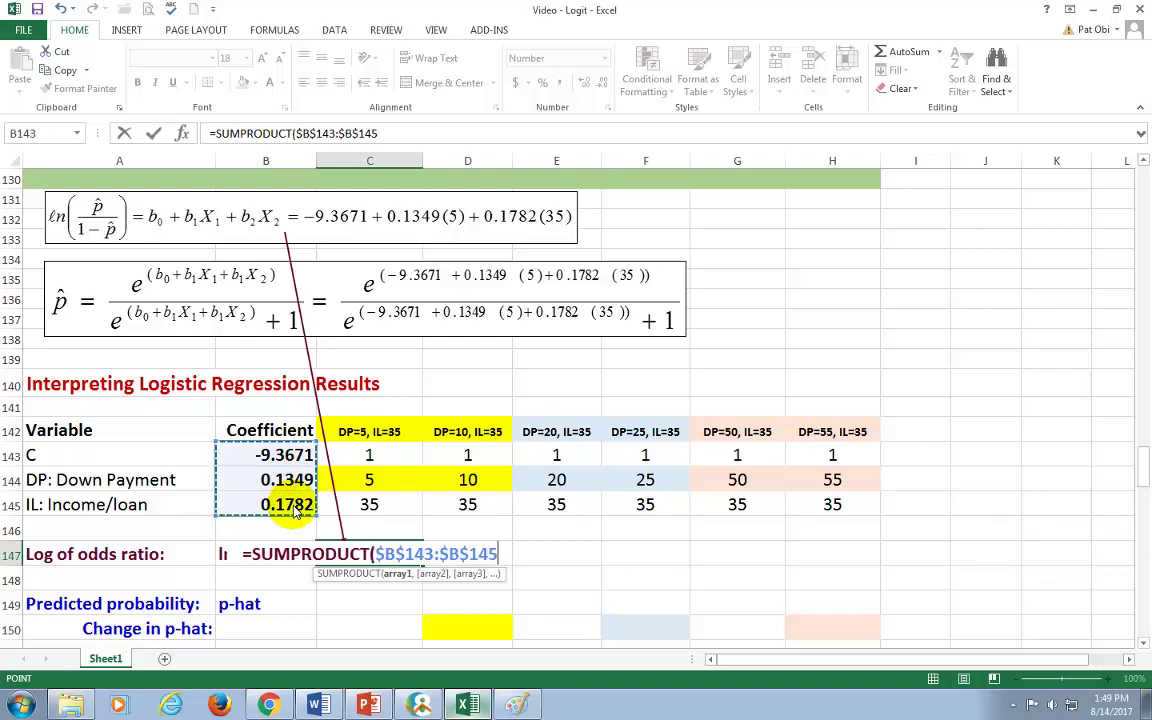
{"action": "type", "text": ","}
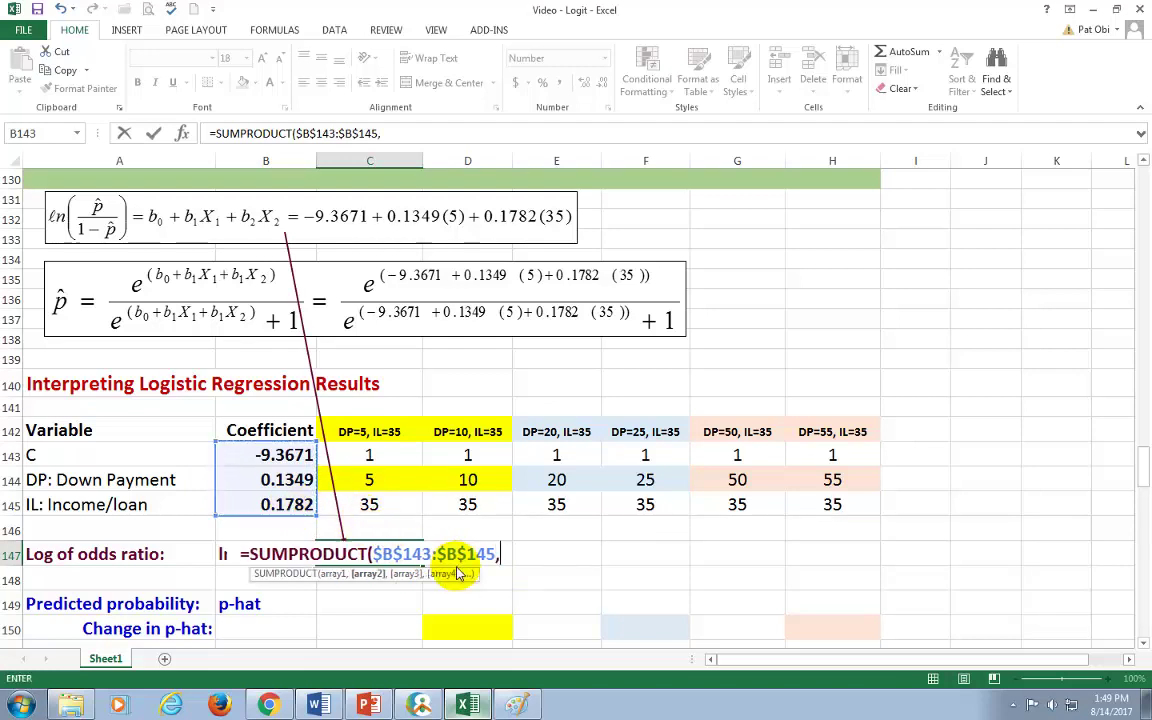
{"action": "left_click_drag", "start_coordinate": [369, 457], "coordinate": [371, 508]}
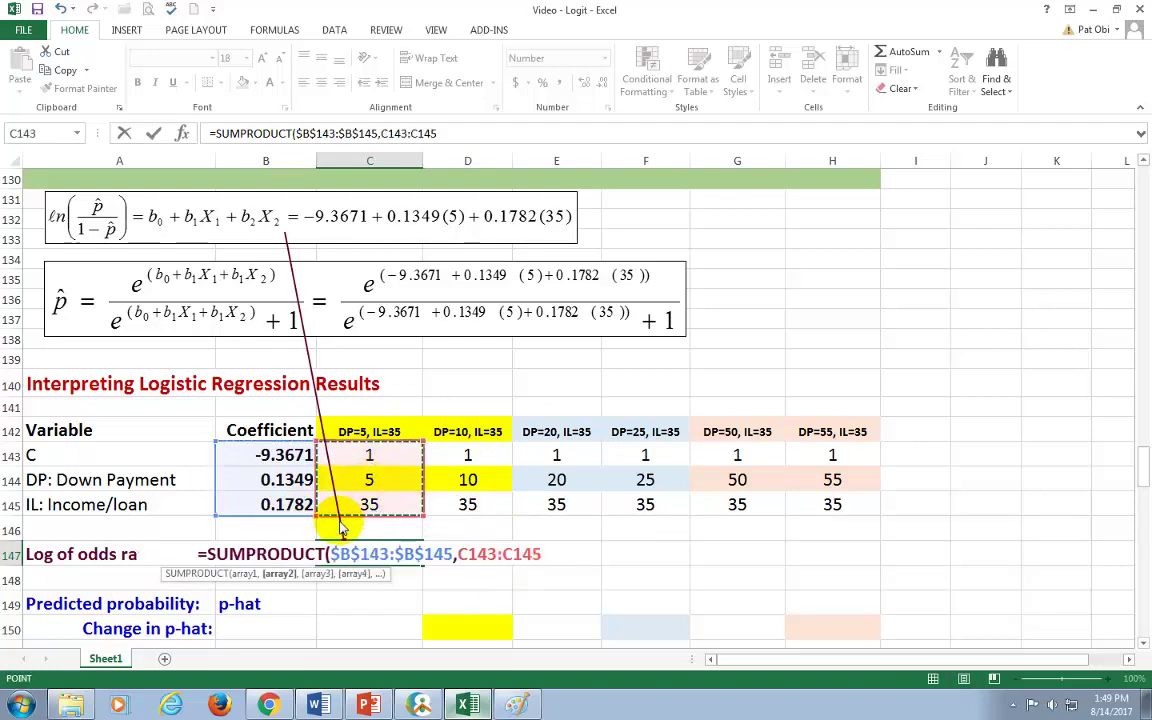
{"action": "type", "text": ")"}
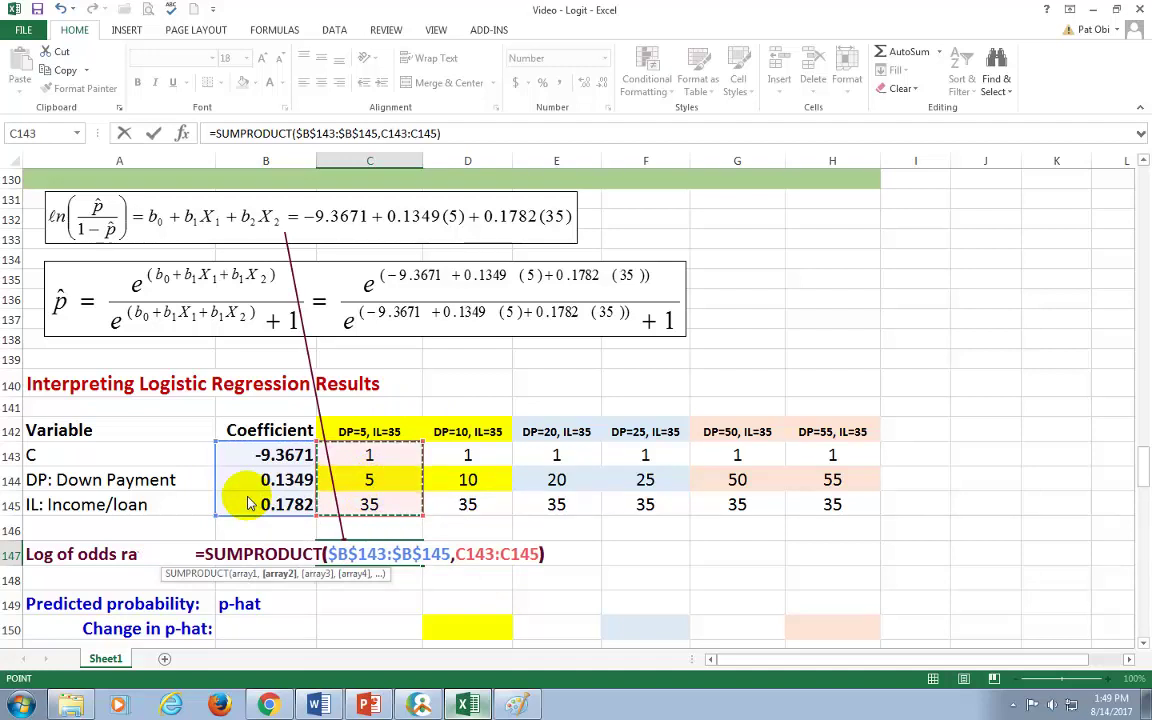
{"action": "key", "text": "Return"}
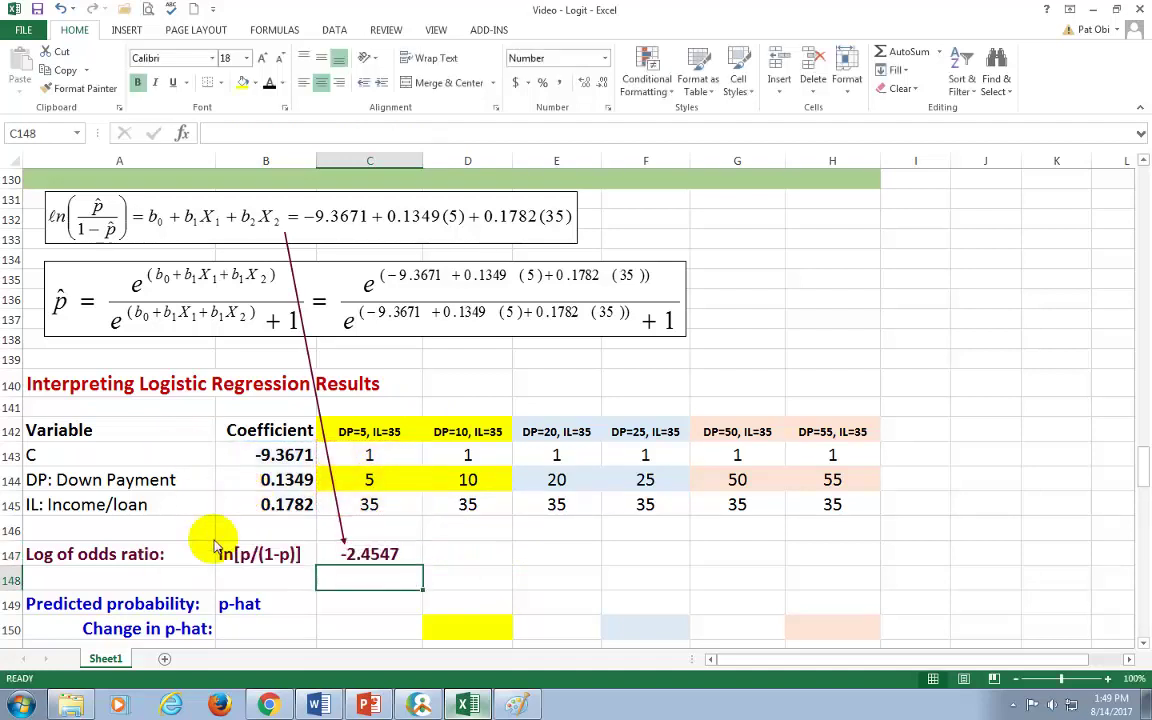
{"action": "left_click", "coordinate": [365, 558]}
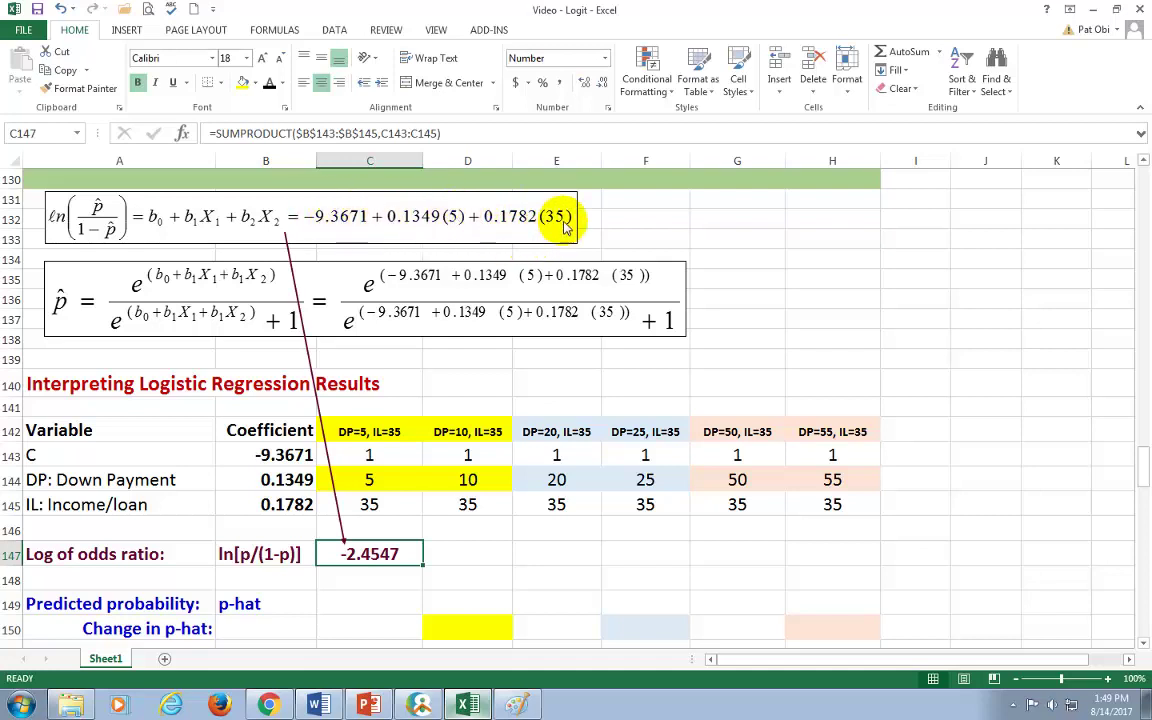
Calculate the predicted probability p-hat in C149 with the formula =EXP(C147)/(EXP(C147)+1).
{"action": "left_click", "coordinate": [362, 606]}
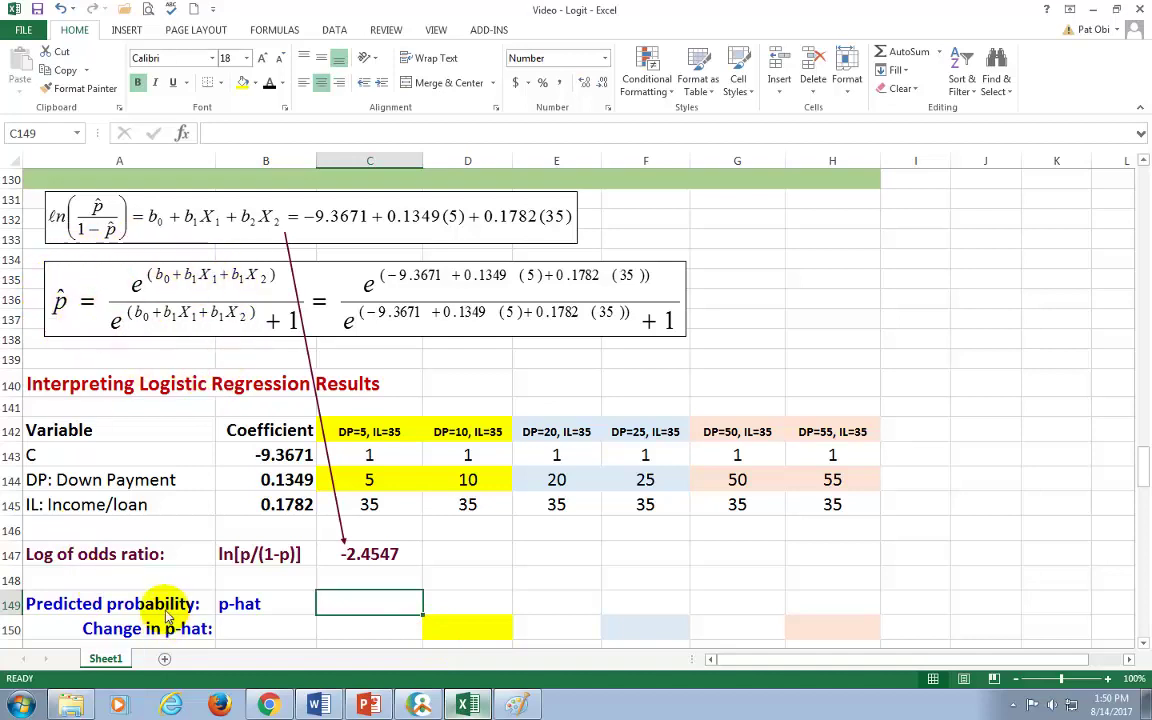
{"action": "type", "text": "=EX"}
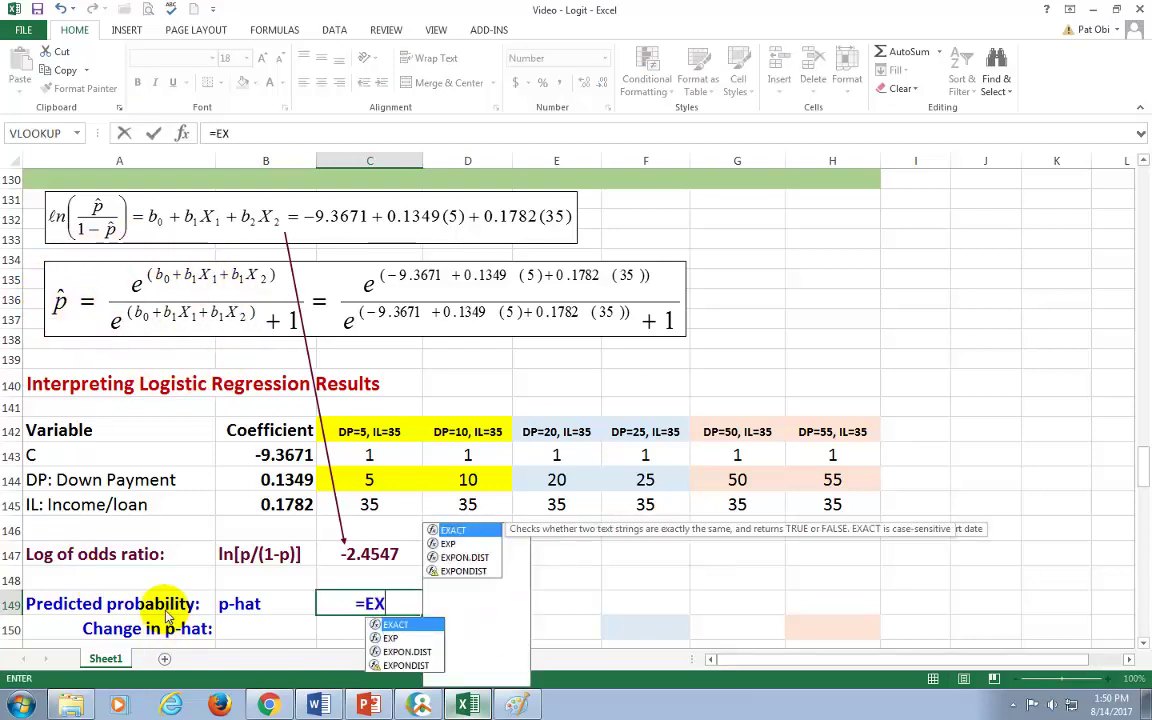
{"action": "type", "text": "P"}
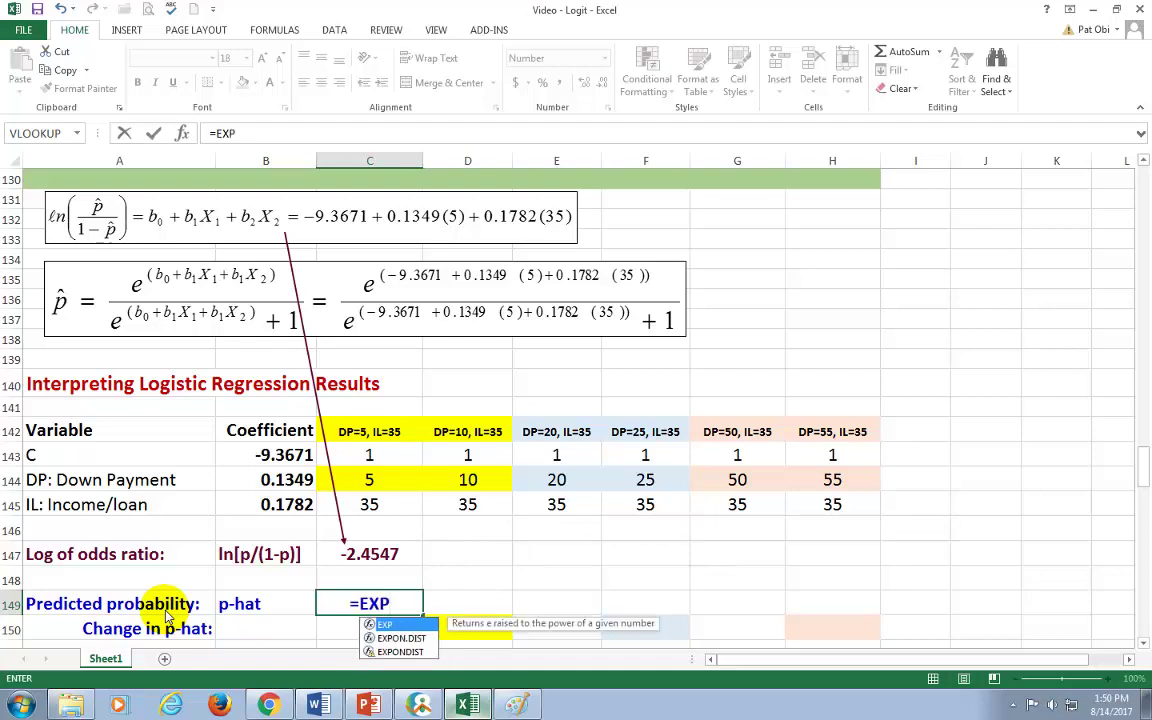
{"action": "type", "text": "("}
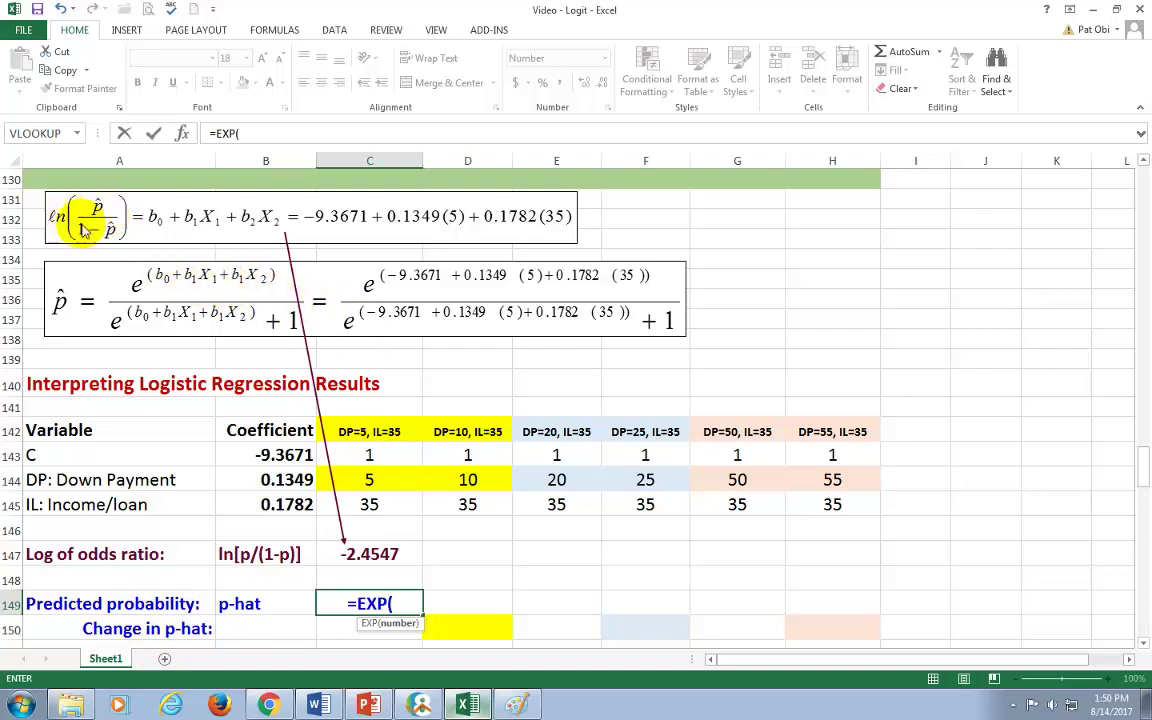
{"action": "left_click", "coordinate": [375, 562]}
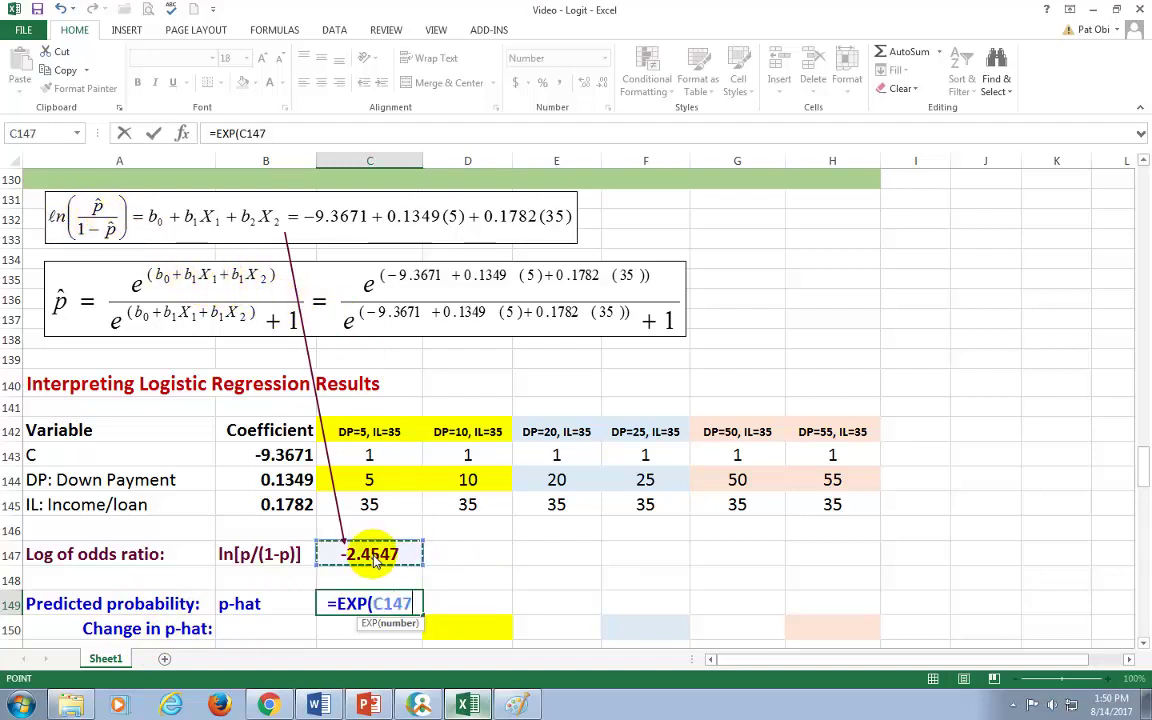
{"action": "type", "text": ")"}
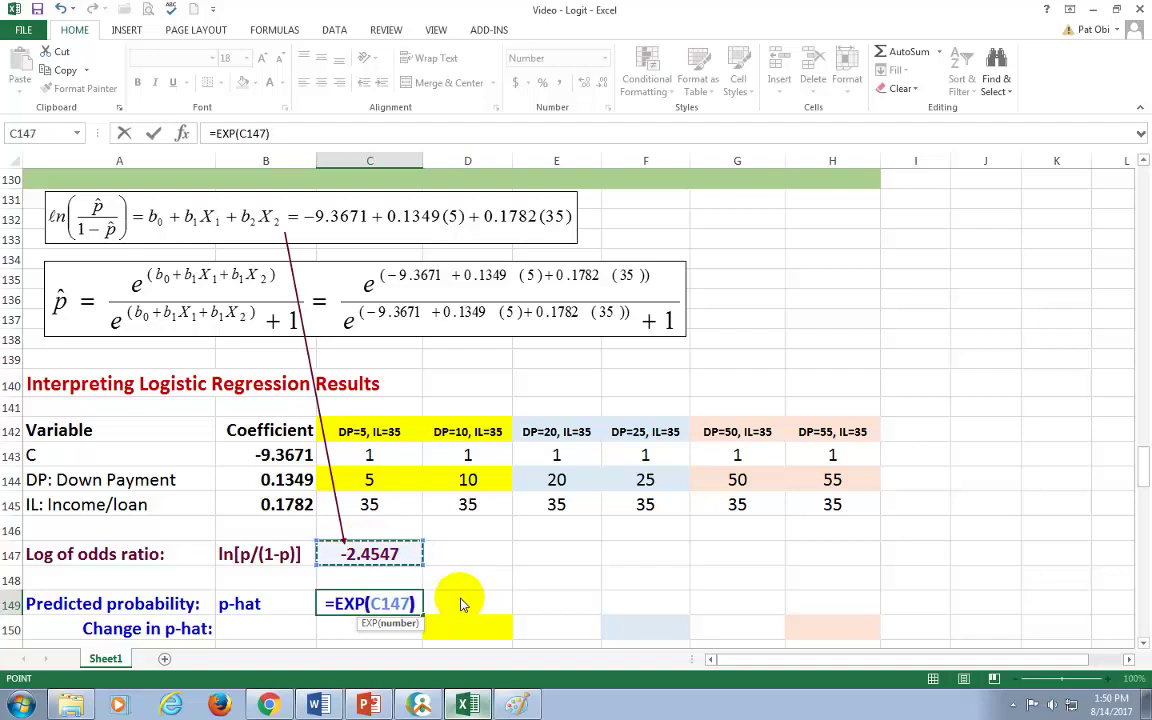
{"action": "type", "text": "/("}
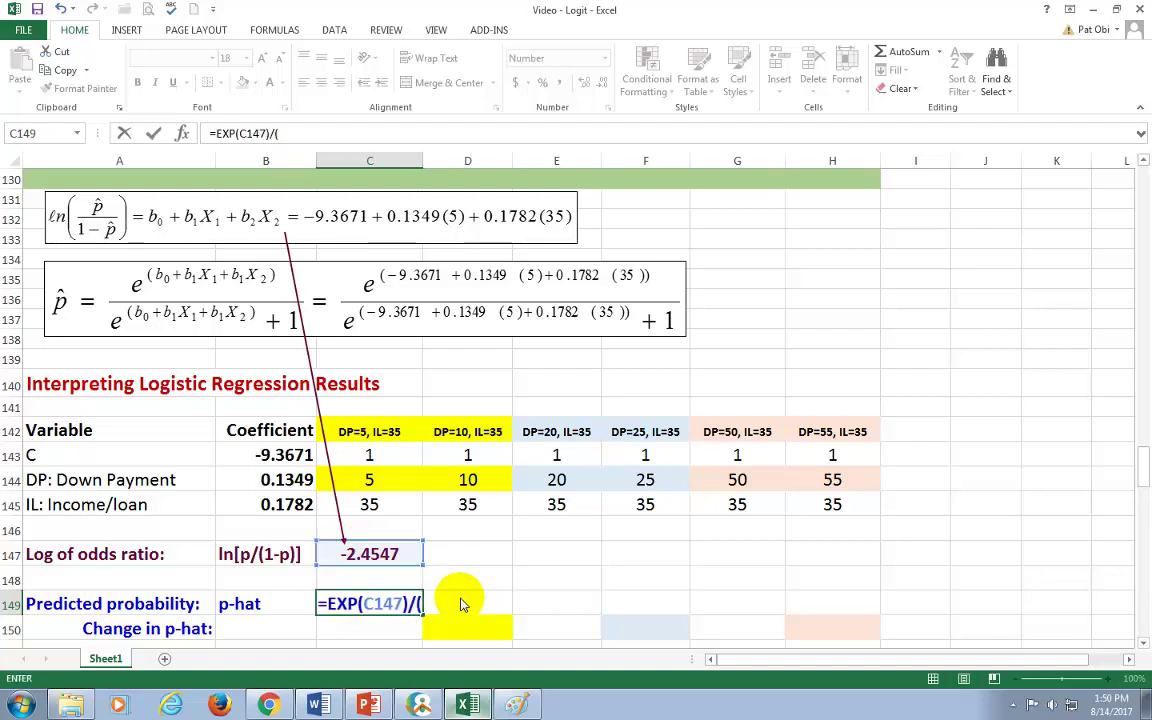
{"action": "type", "text": "exp"}
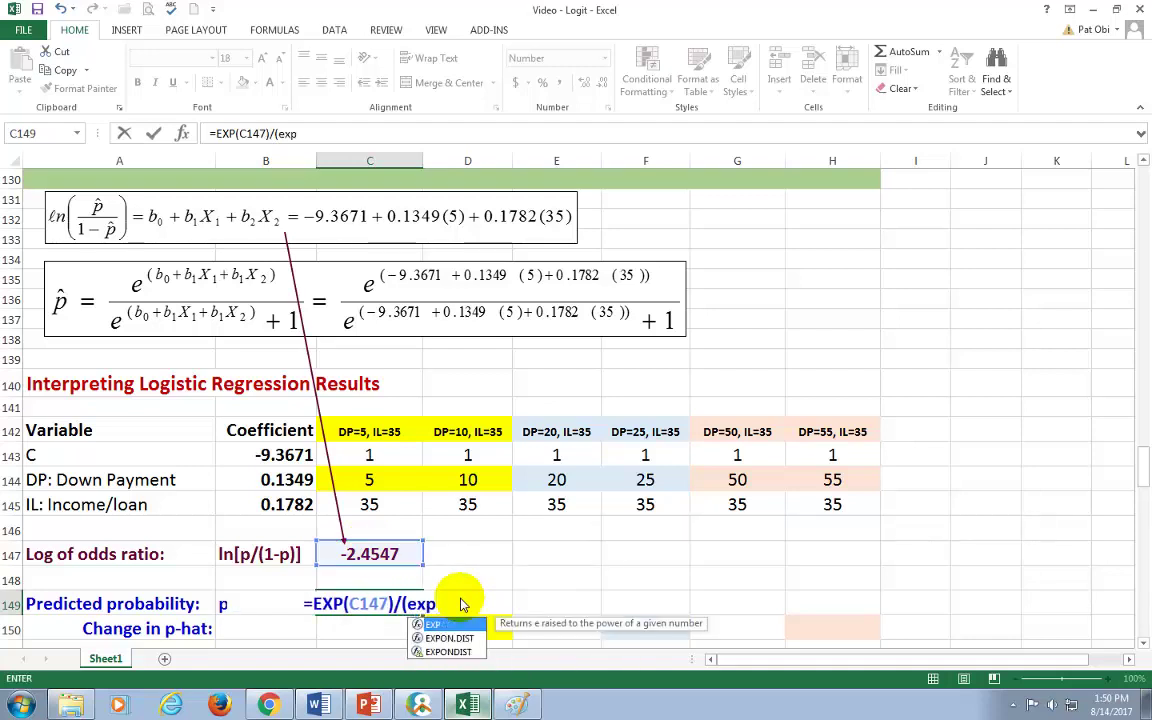
{"action": "type", "text": "("}
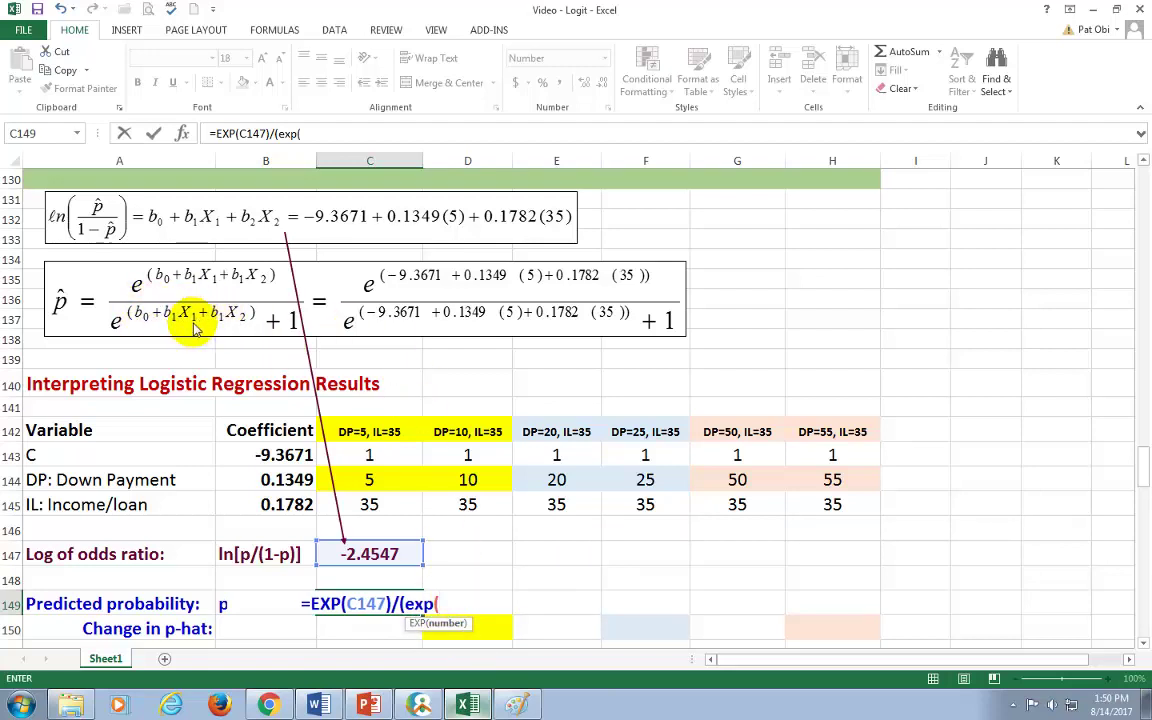
{"action": "left_click", "coordinate": [380, 556]}
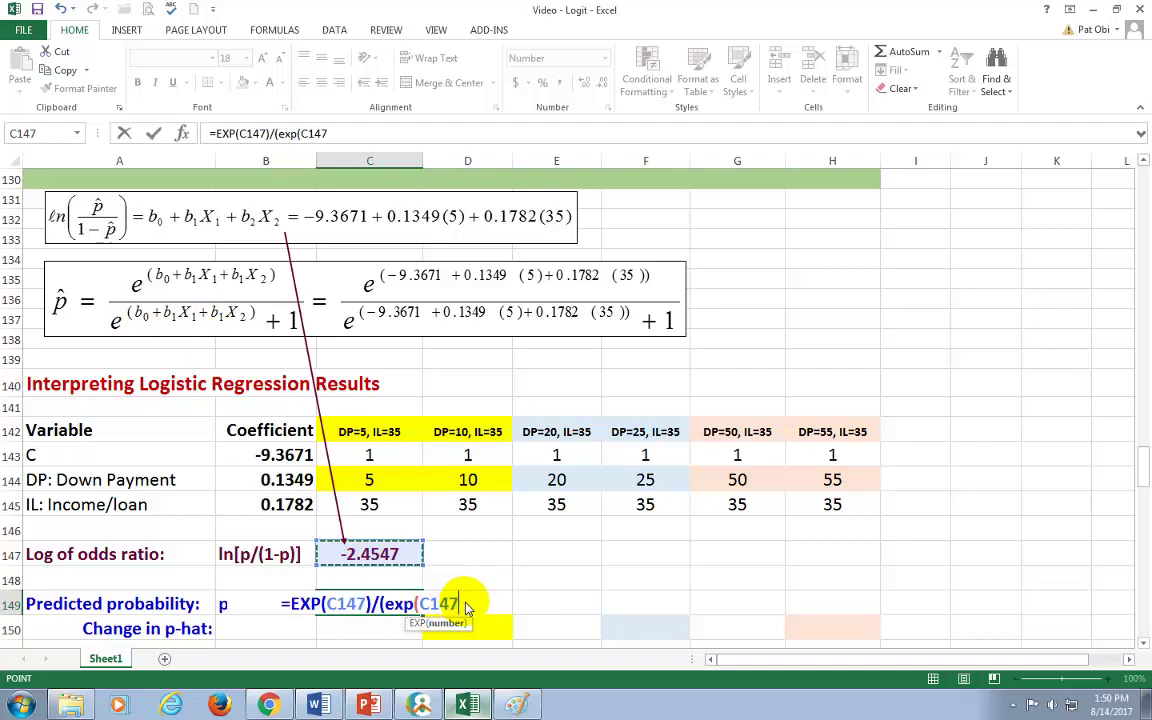
{"action": "type", "text": ")+"}
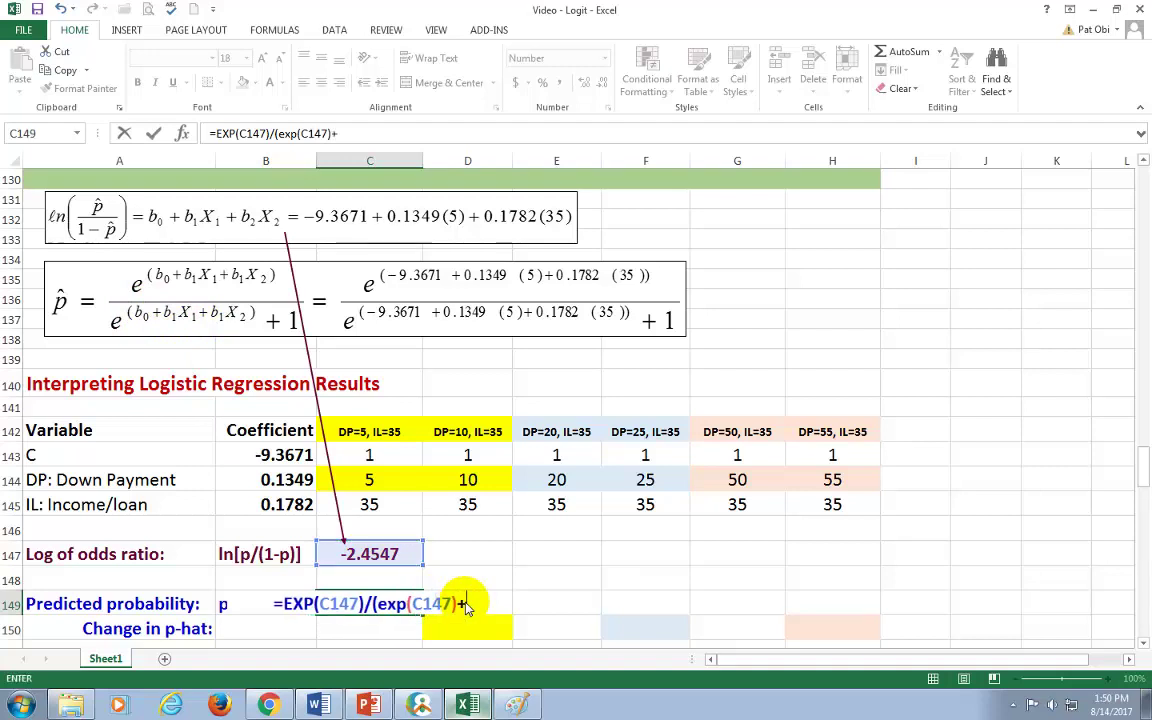
{"action": "type", "text": "1"}
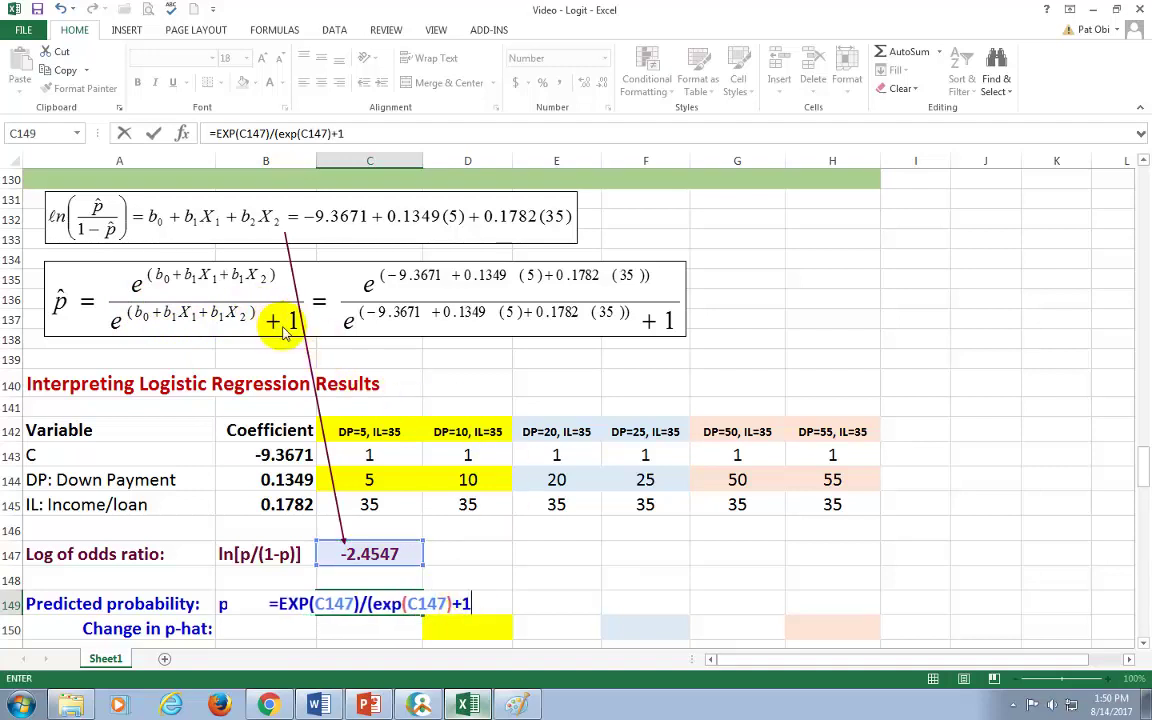
{"action": "type", "text": ")"}
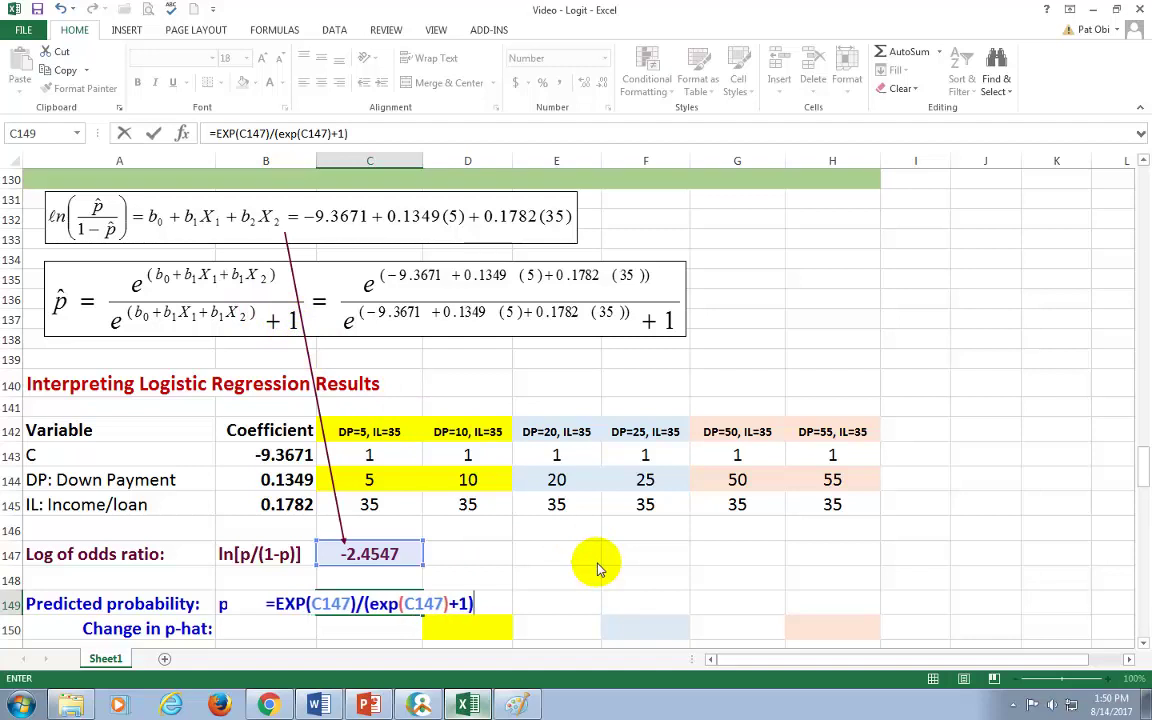
{"action": "key", "text": "Return"}
{"action": "key", "text": "Up"}
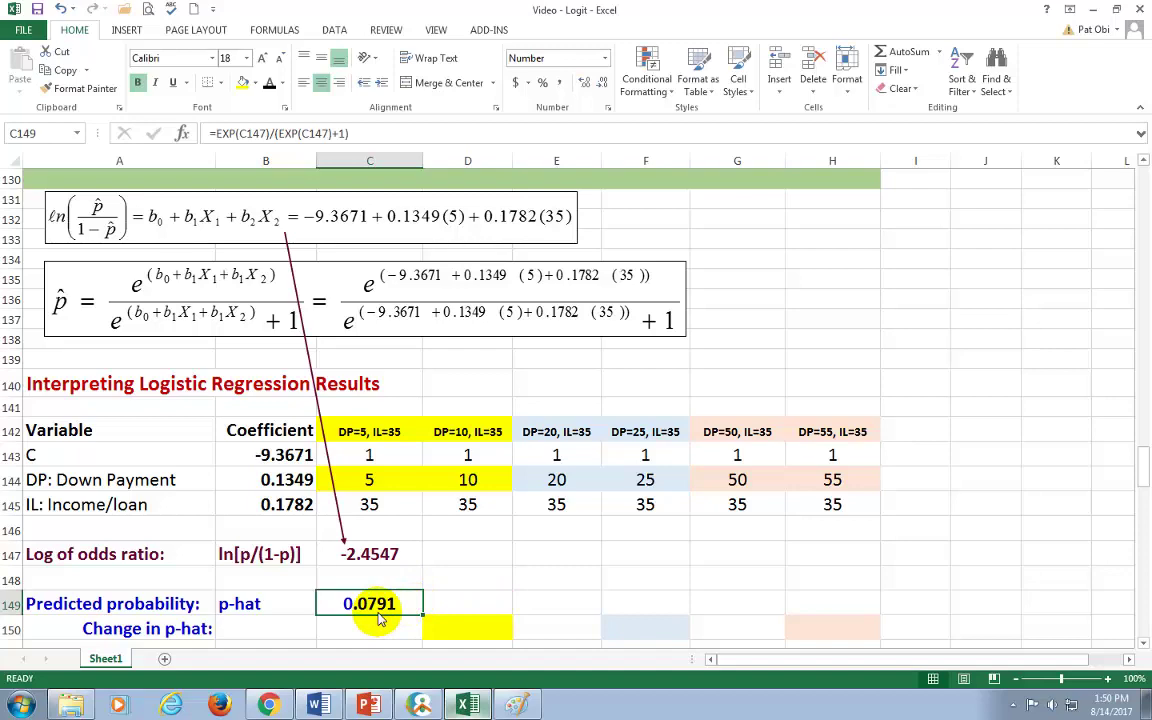
Calculate the odds ratio for the DP=5 scenario in C152 with the formula =C149/(1-C149).
{"action": "scroll", "coordinate": [379, 619], "scroll_direction": "down", "scroll_amount": 1}
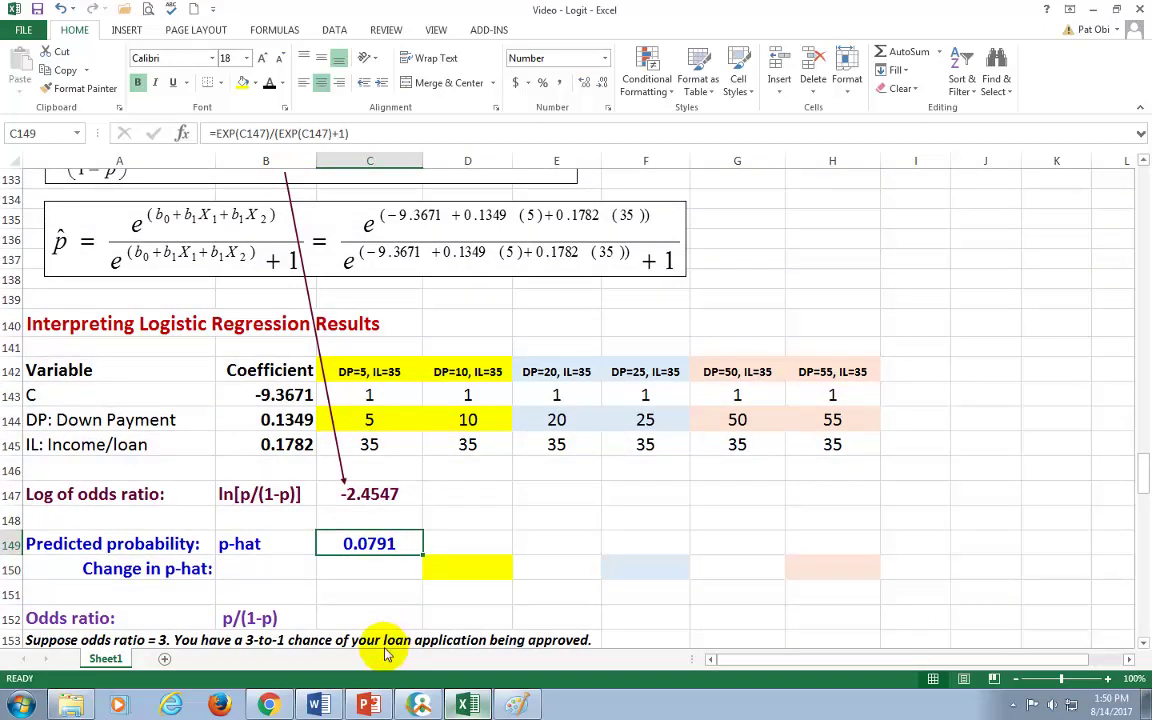
{"action": "left_click", "coordinate": [368, 622]}
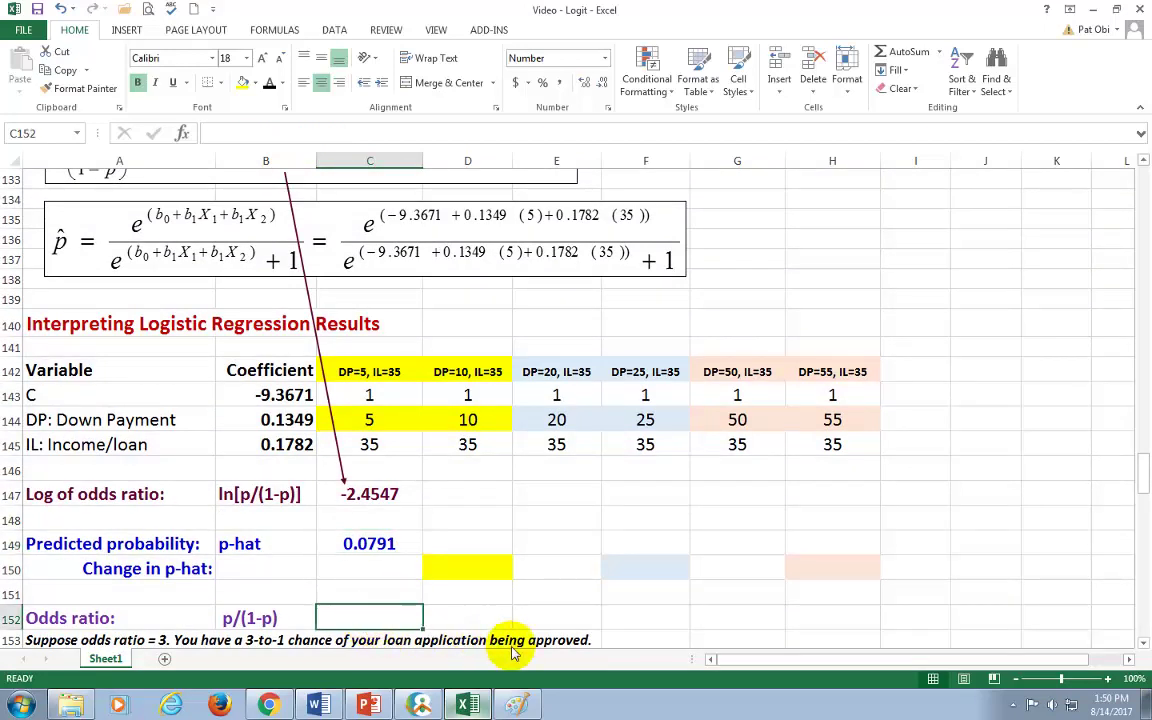
{"action": "type", "text": "="}
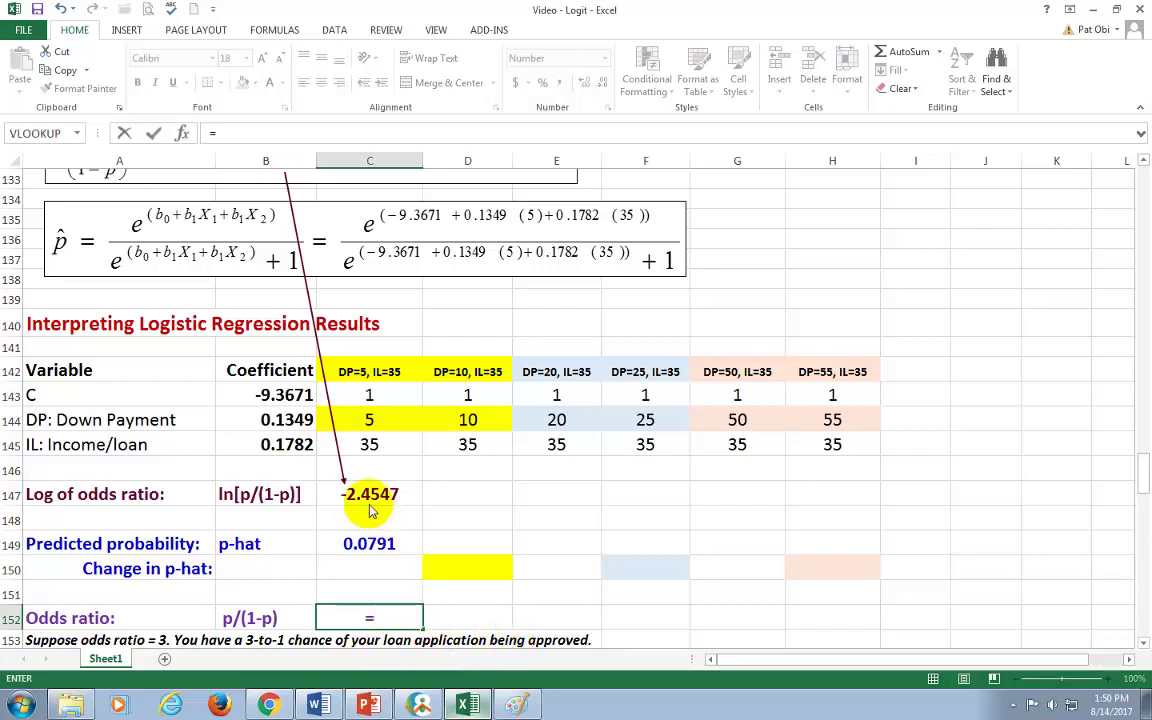
{"action": "left_click", "coordinate": [368, 548]}
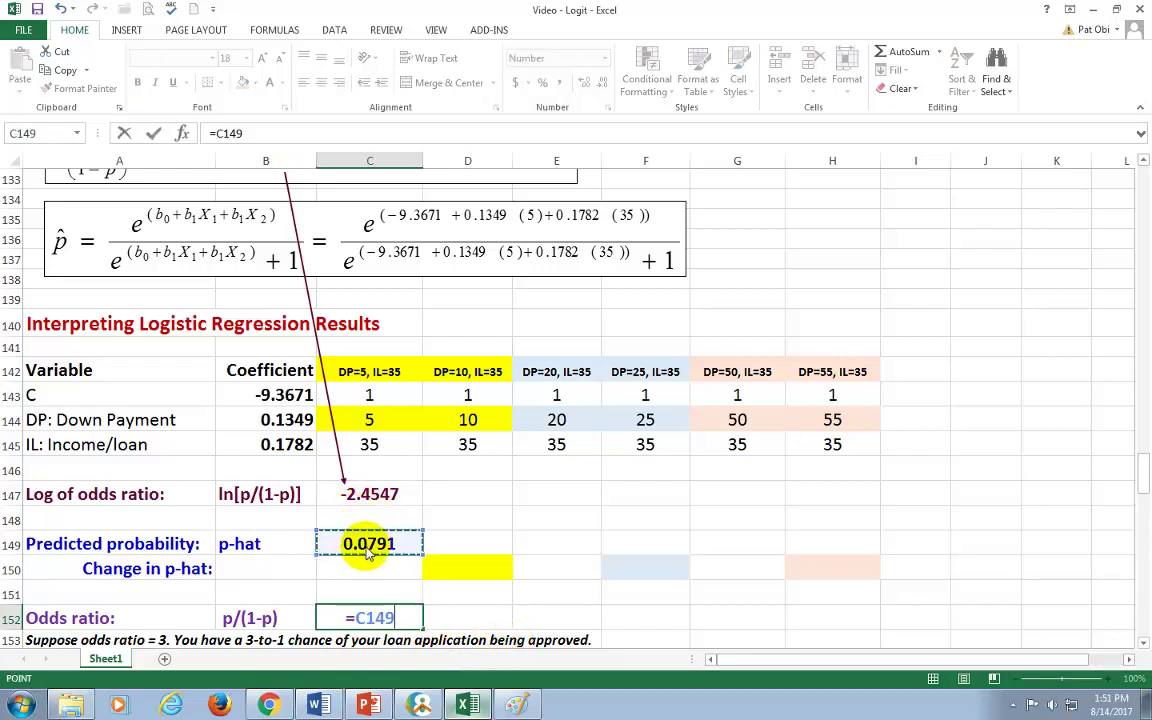
{"action": "type", "text": "/(1-"}
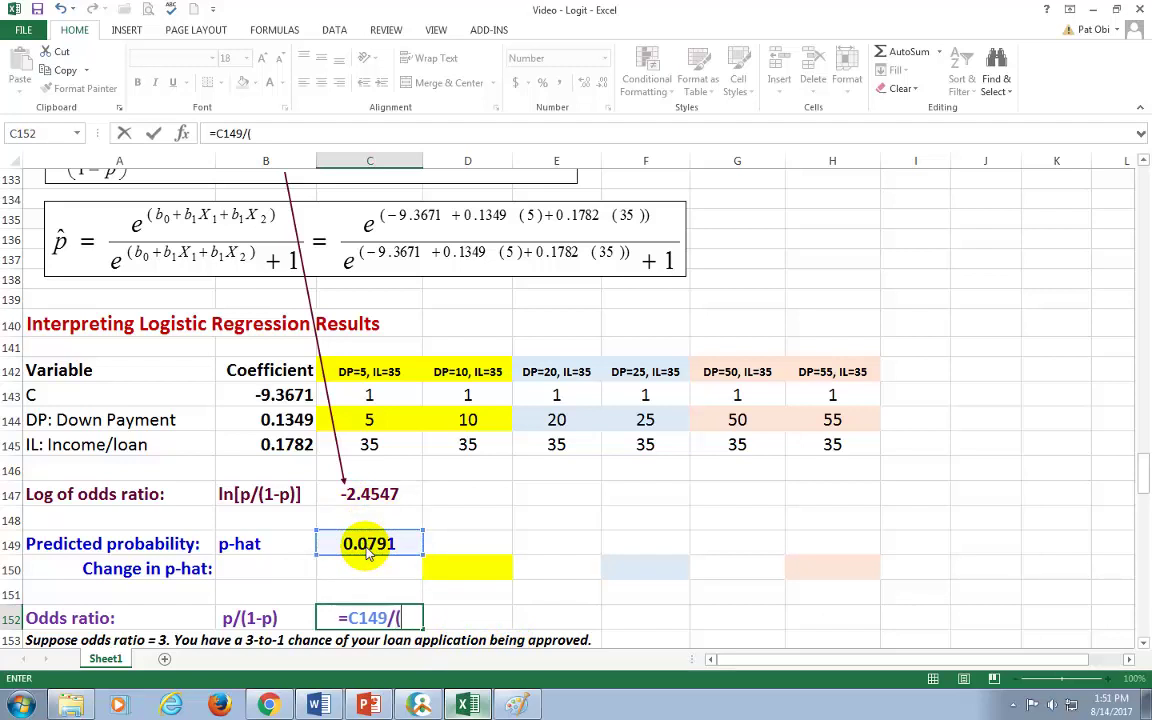
{"action": "left_click", "coordinate": [358, 552]}
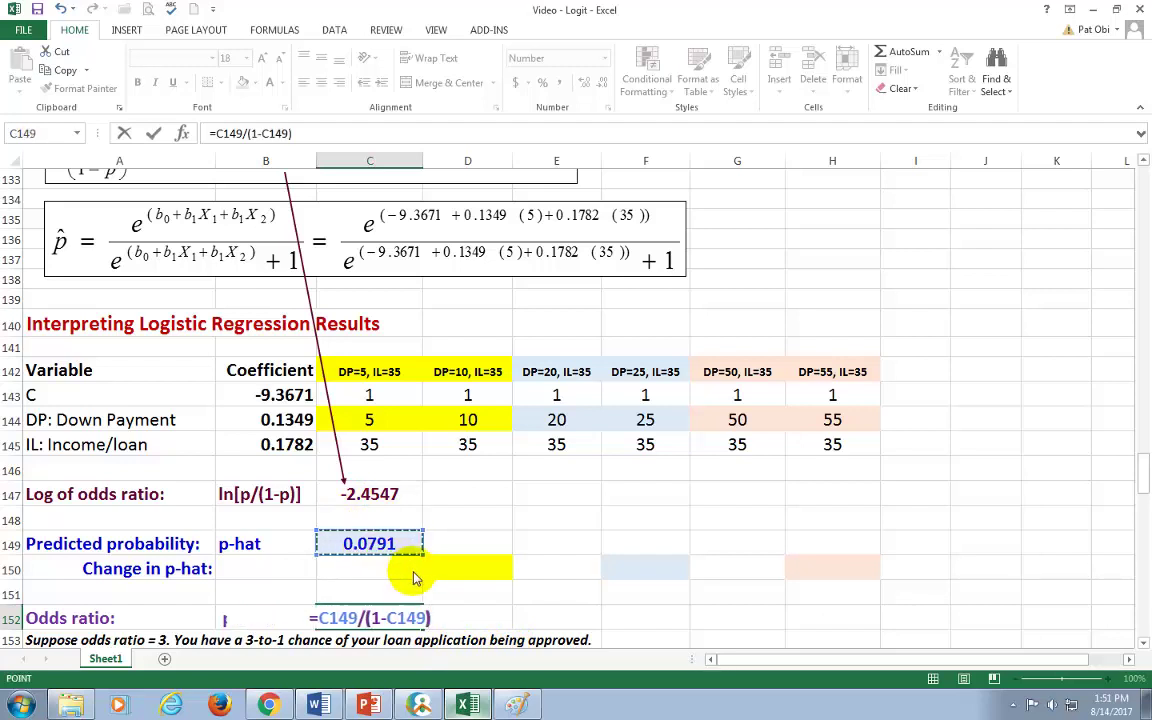
{"action": "type", "text": ")"}
{"action": "key", "text": "ctrl+Return"}
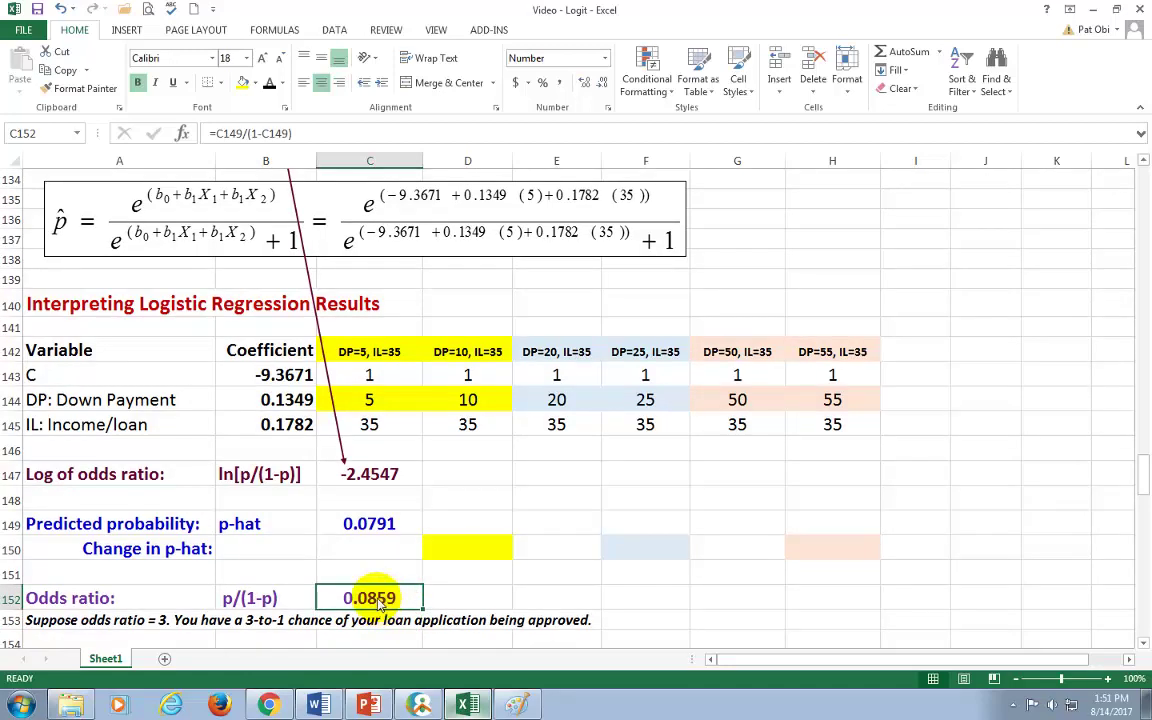
Copy the log of odds ratio formula from C147 to D147 for the scenario with a down payment of 10.
{"action": "left_click", "coordinate": [372, 402]}
{"action": "left_click_drag", "start_coordinate": [378, 418], "coordinate": [378, 425]}
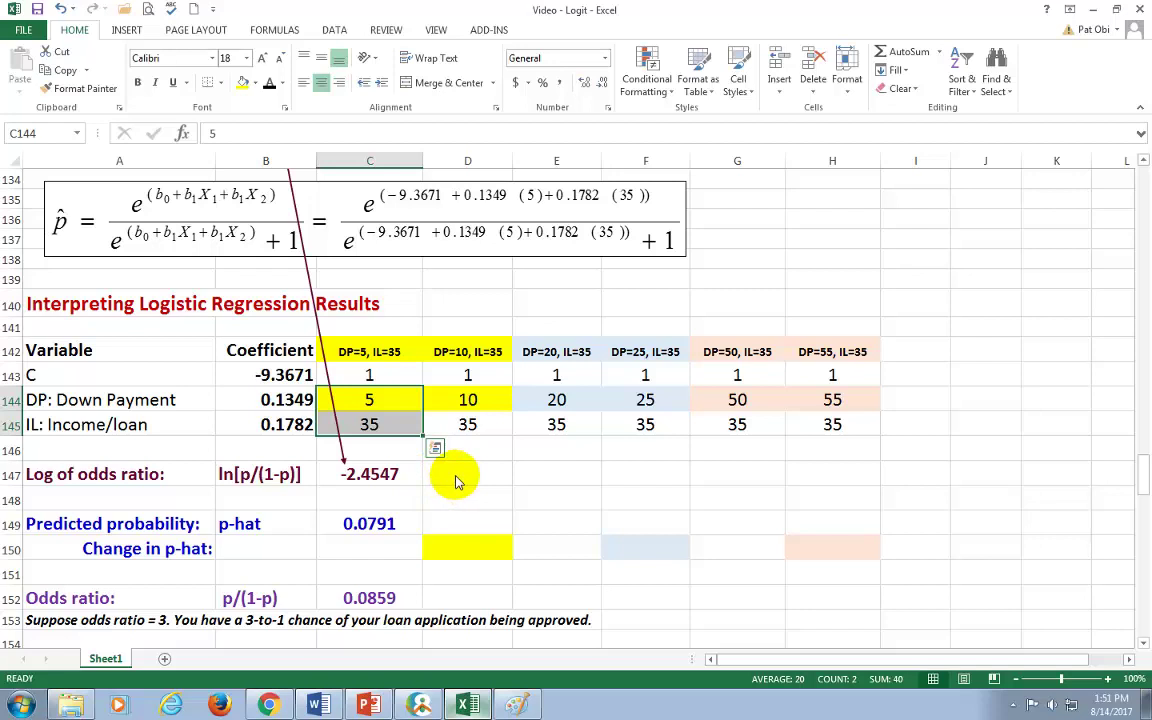
{"action": "left_click", "coordinate": [377, 401]}
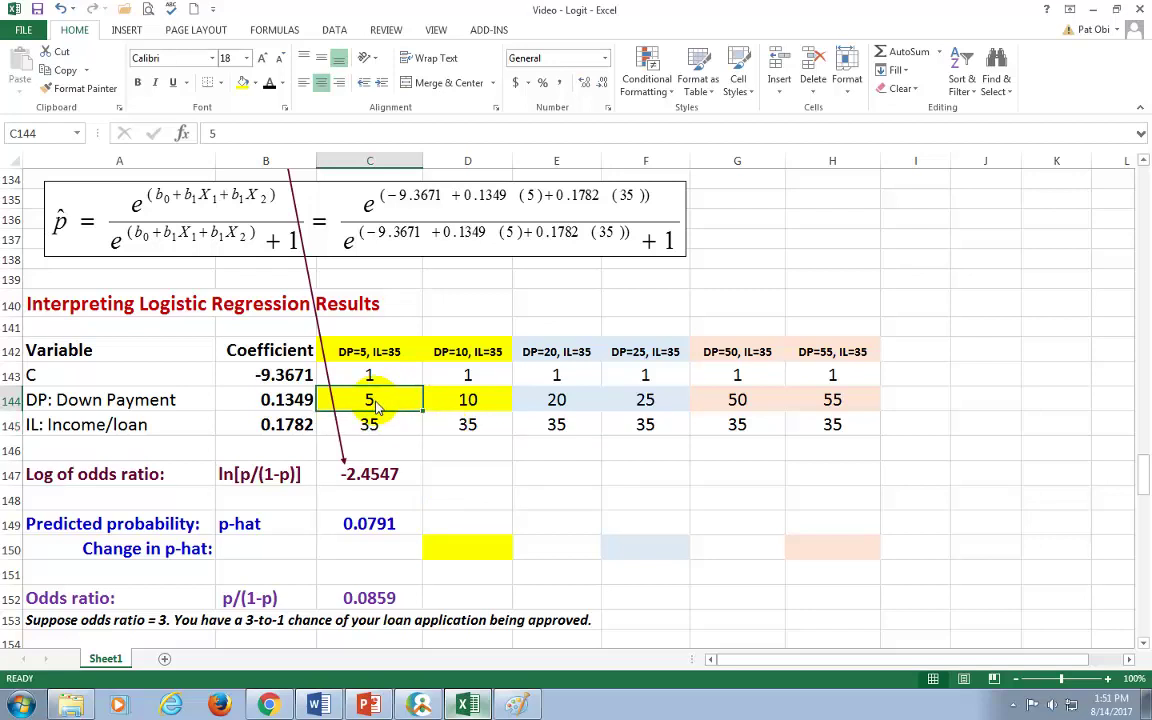
{"action": "left_click_drag", "start_coordinate": [377, 401], "coordinate": [468, 400]}
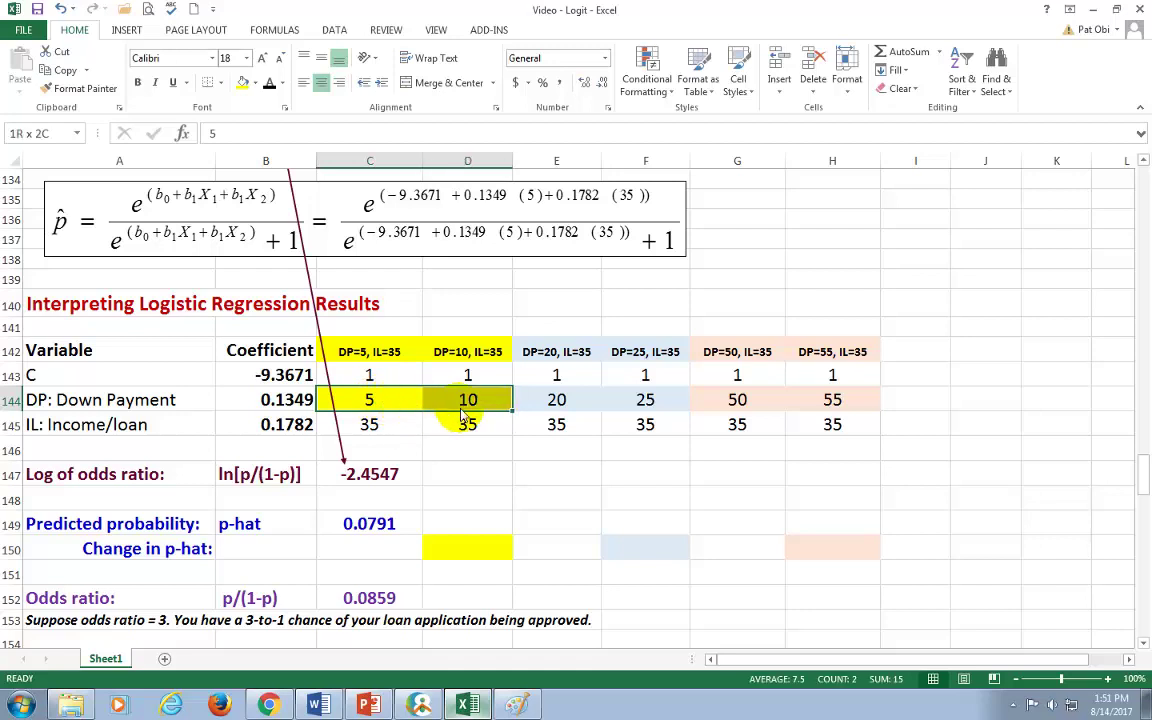
{"action": "left_click", "coordinate": [457, 478]}
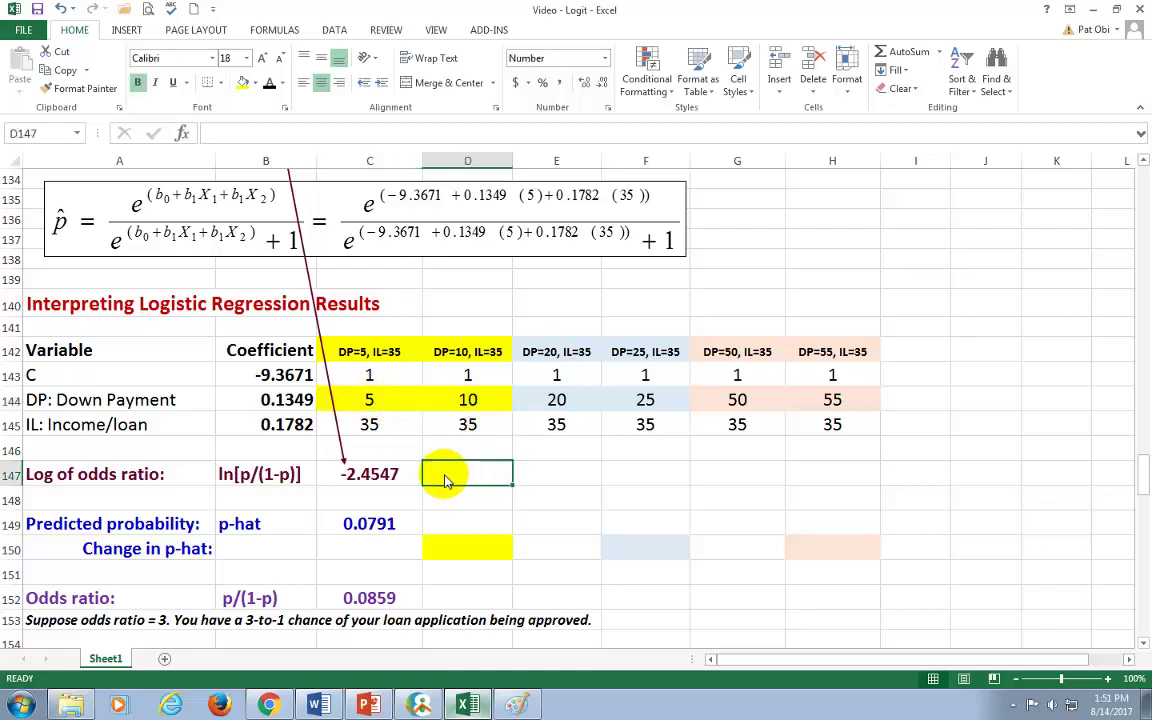
{"action": "left_click", "coordinate": [385, 478]}
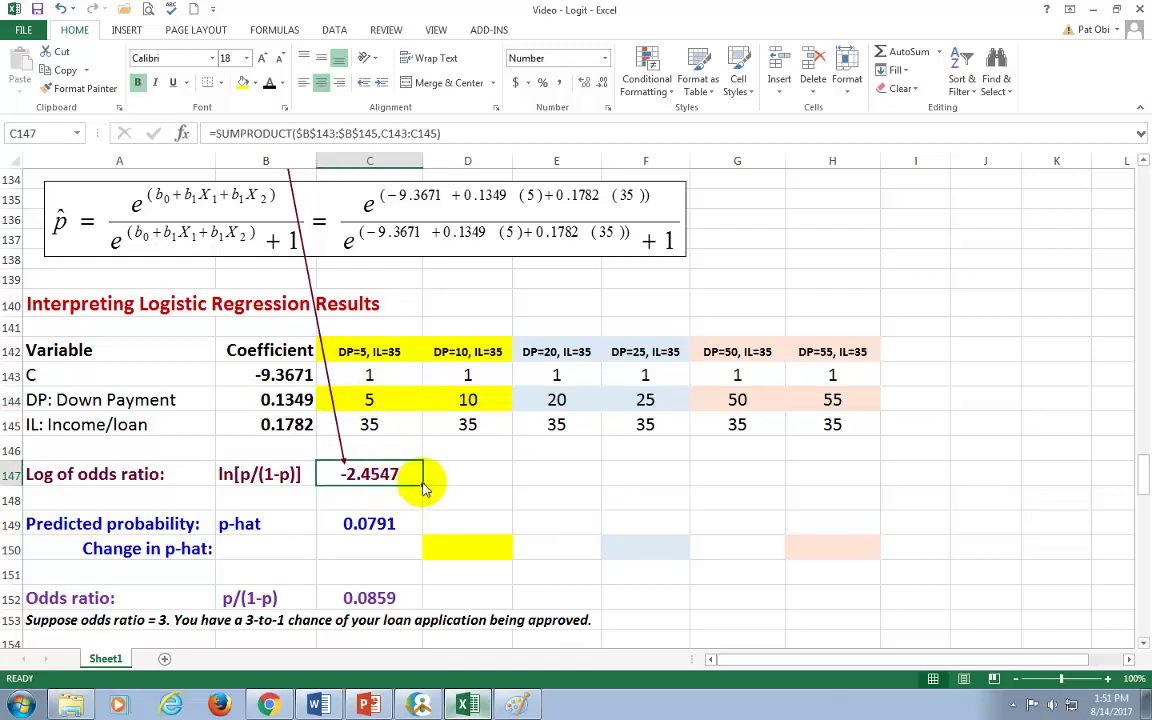
{"action": "left_click_drag", "start_coordinate": [435, 488], "coordinate": [478, 482]}
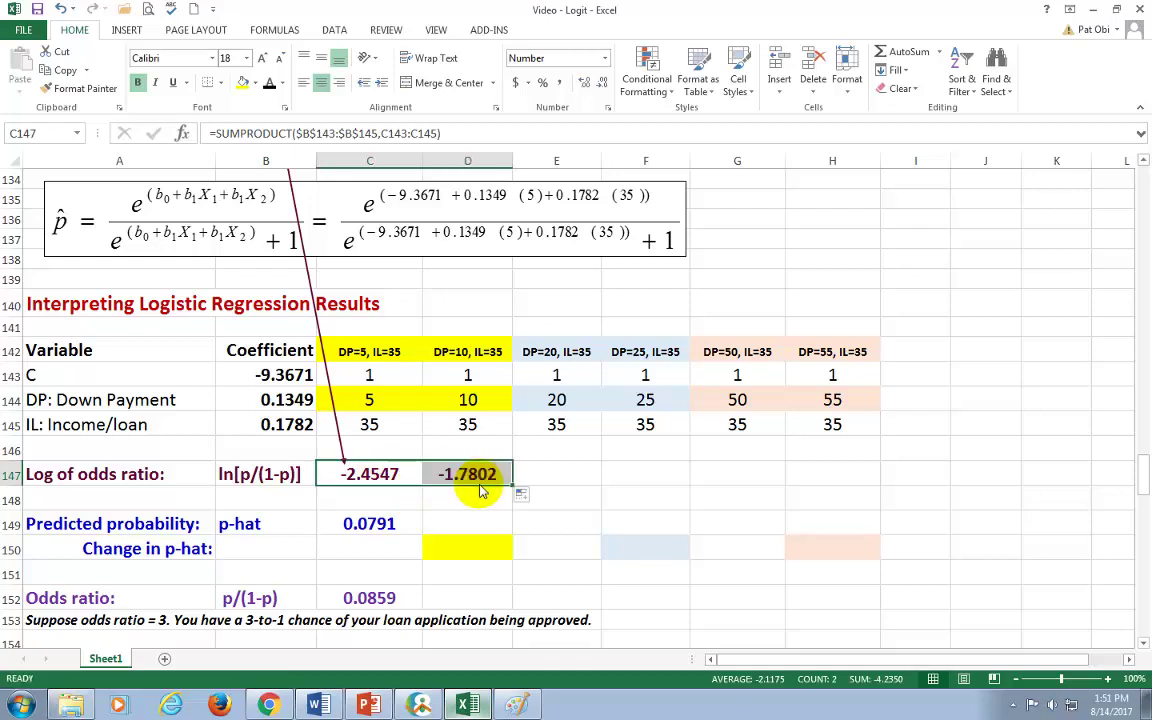
{"action": "left_click", "coordinate": [475, 478]}
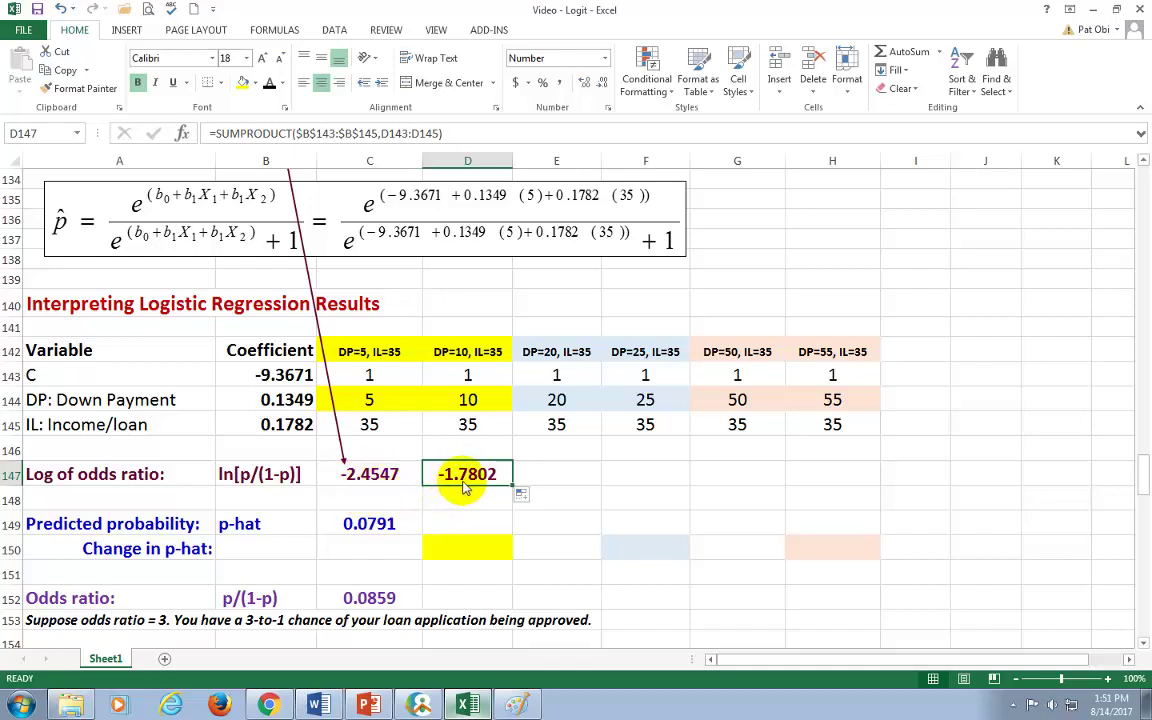
Copy the predicted probability formula from C149 to D149 for the DP=10 scenario.
{"action": "left_click", "coordinate": [448, 528]}
{"action": "left_click", "coordinate": [372, 528]}
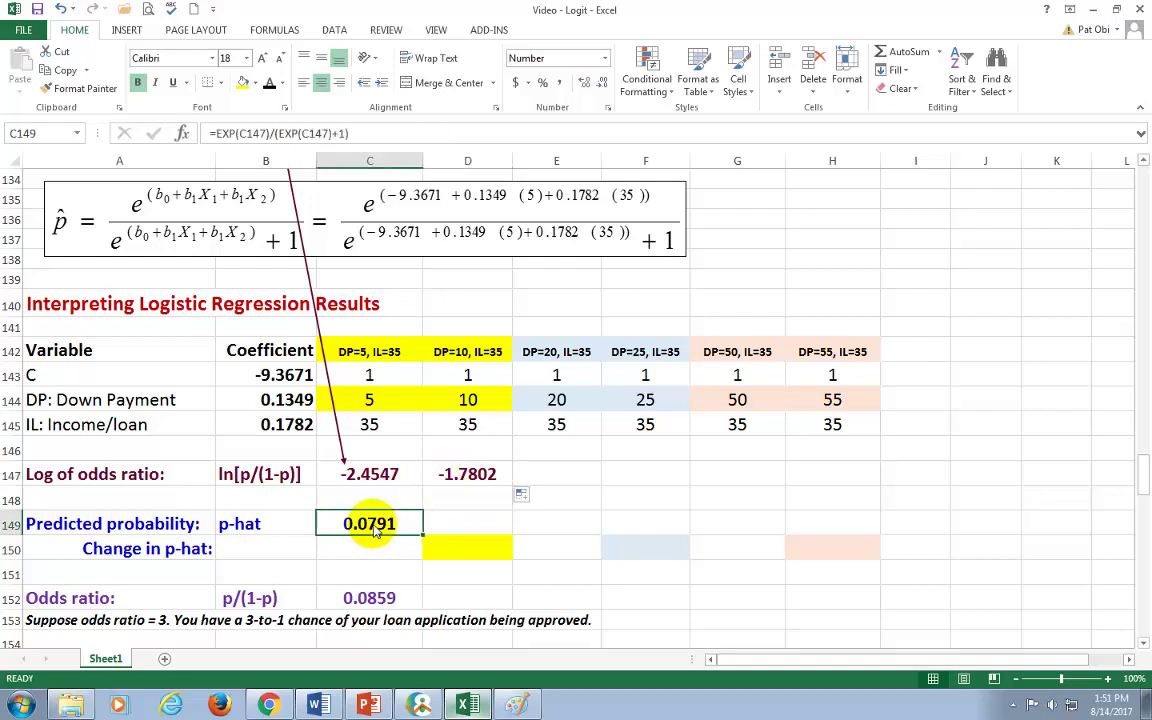
{"action": "left_click_drag", "start_coordinate": [424, 538], "coordinate": [480, 535]}
{"action": "left_click", "coordinate": [483, 531]}
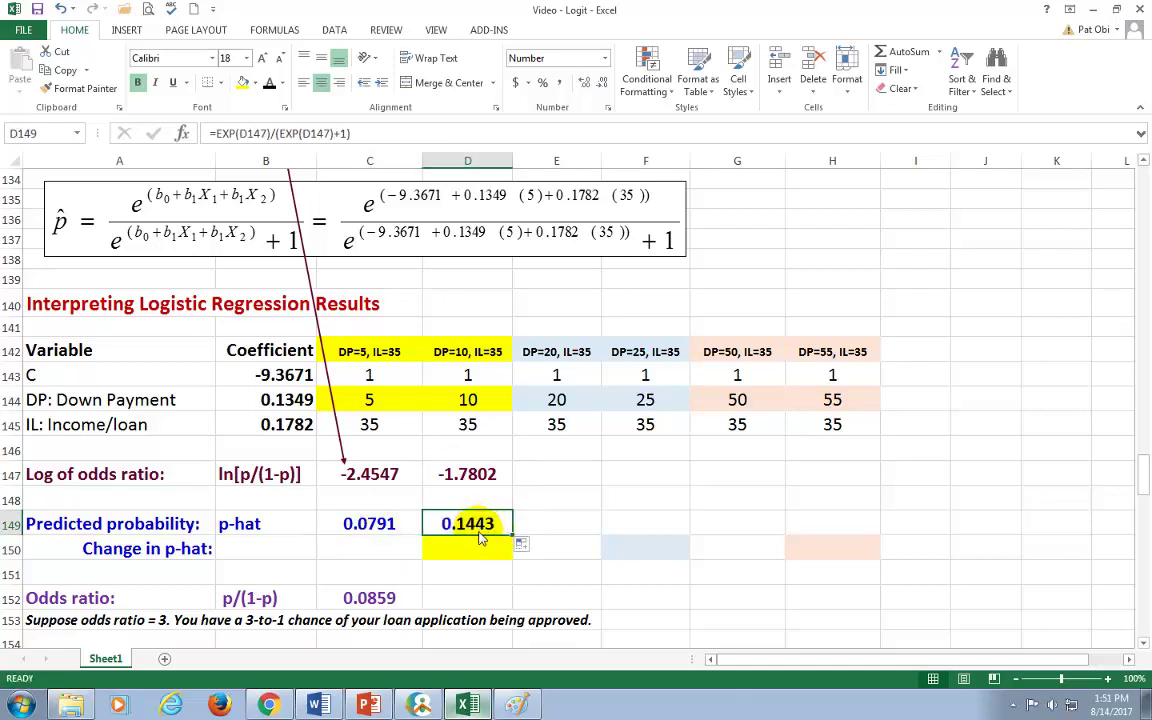
Calculate the change in p-hat in D150 with the formula =D149-C149.
{"action": "left_click", "coordinate": [476, 552]}
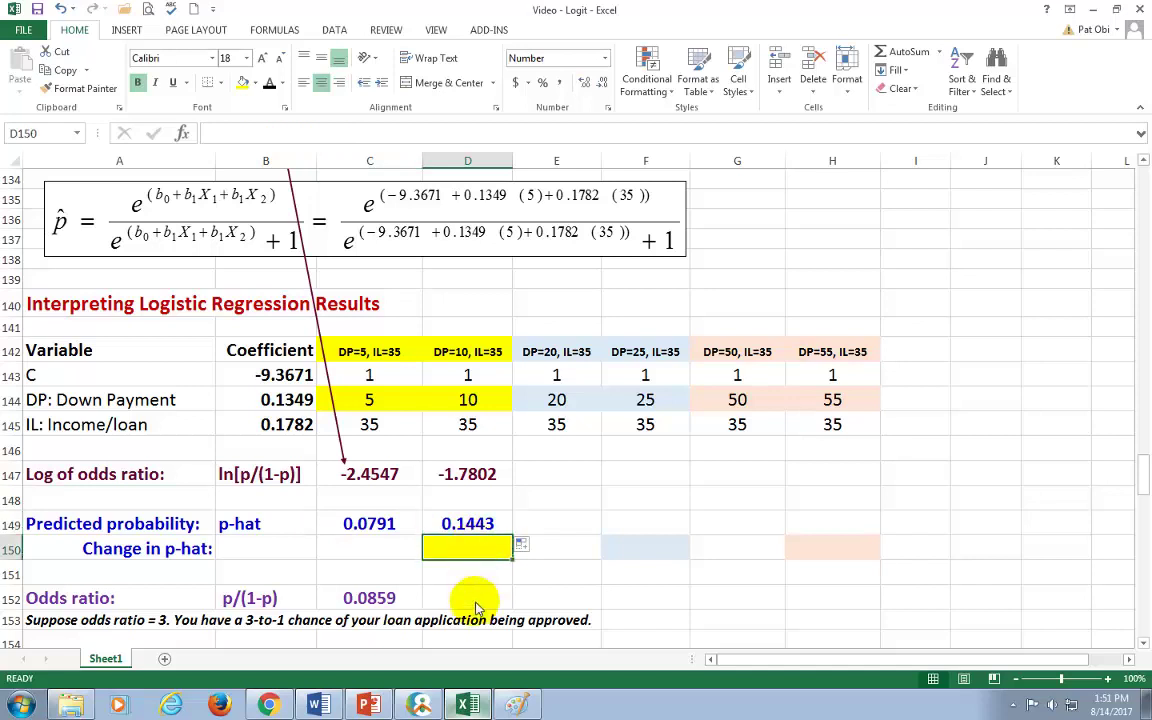
{"action": "type", "text": "="}
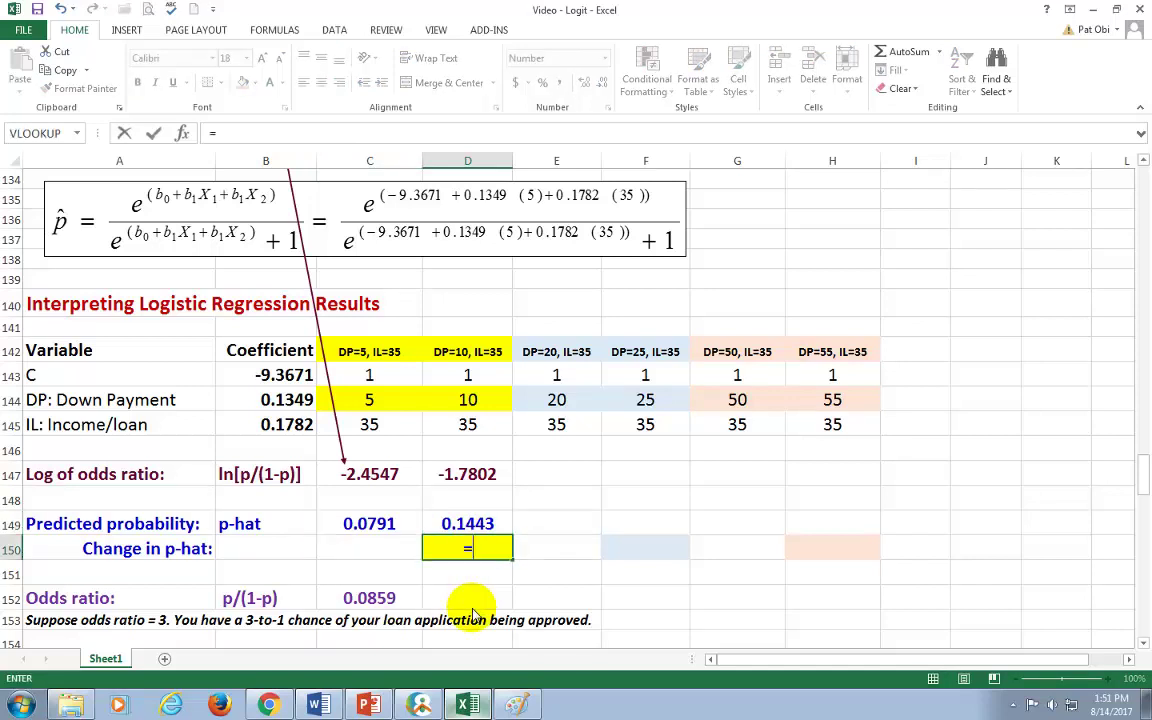
{"action": "left_click", "coordinate": [476, 524]}
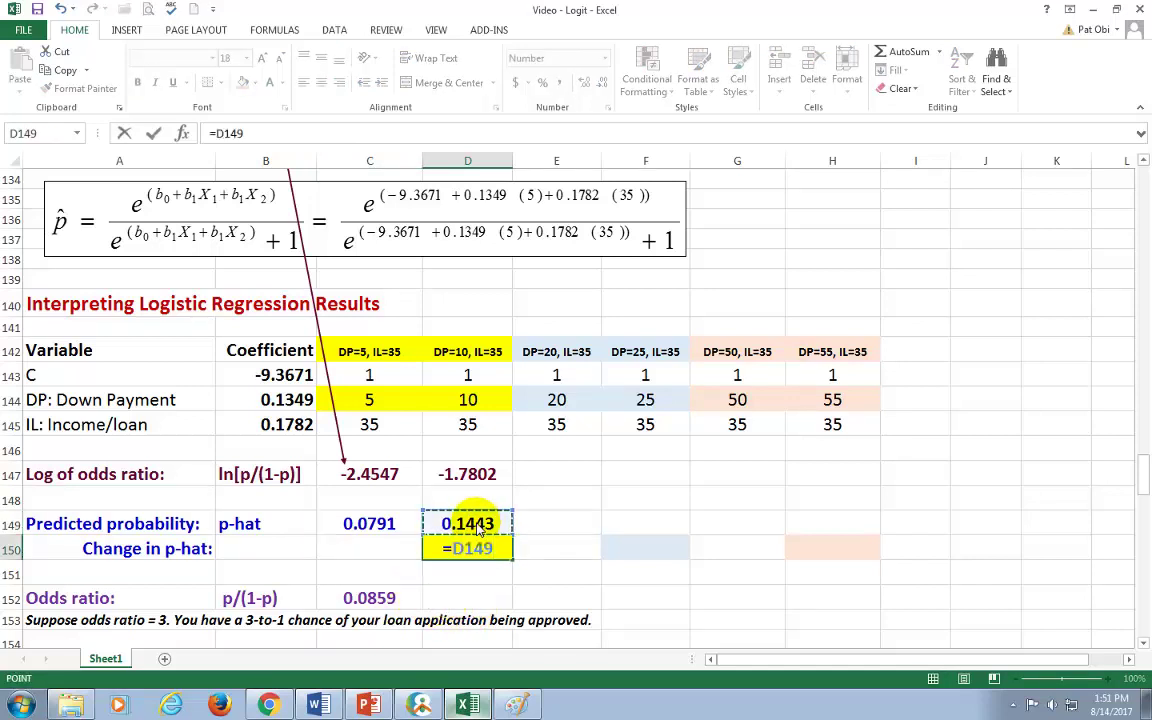
{"action": "type", "text": "-"}
{"action": "left_click", "coordinate": [378, 526]}
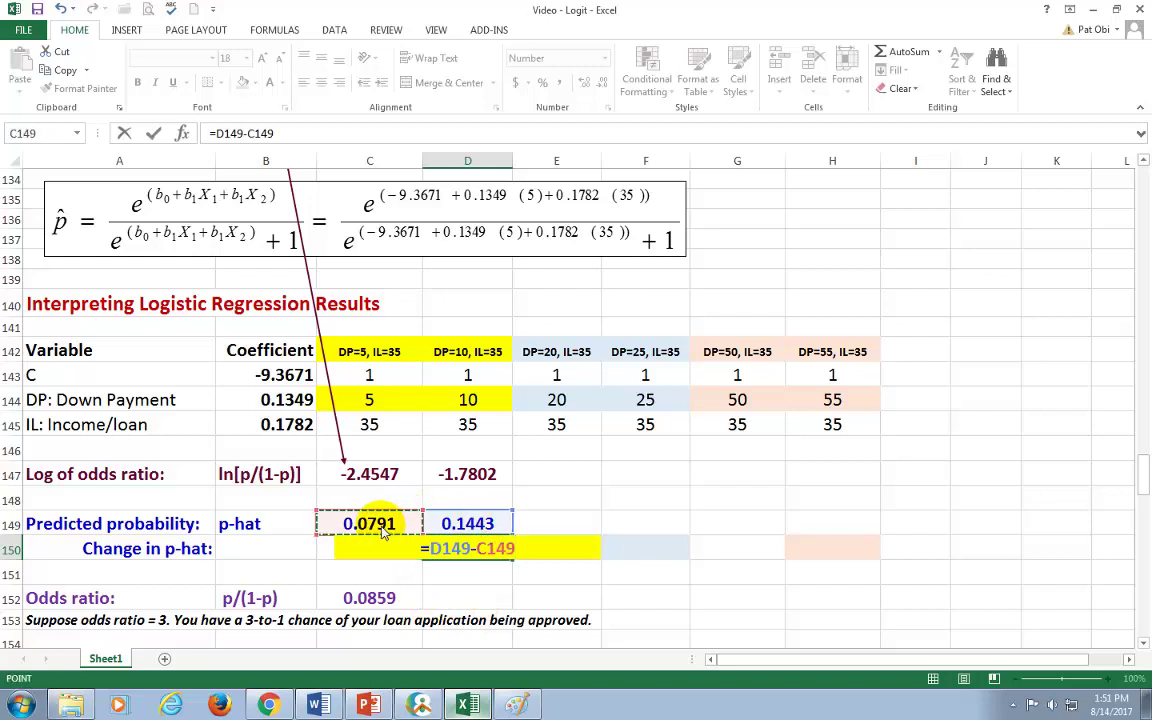
{"action": "key", "text": "Return"}
{"action": "key", "text": "Up"}
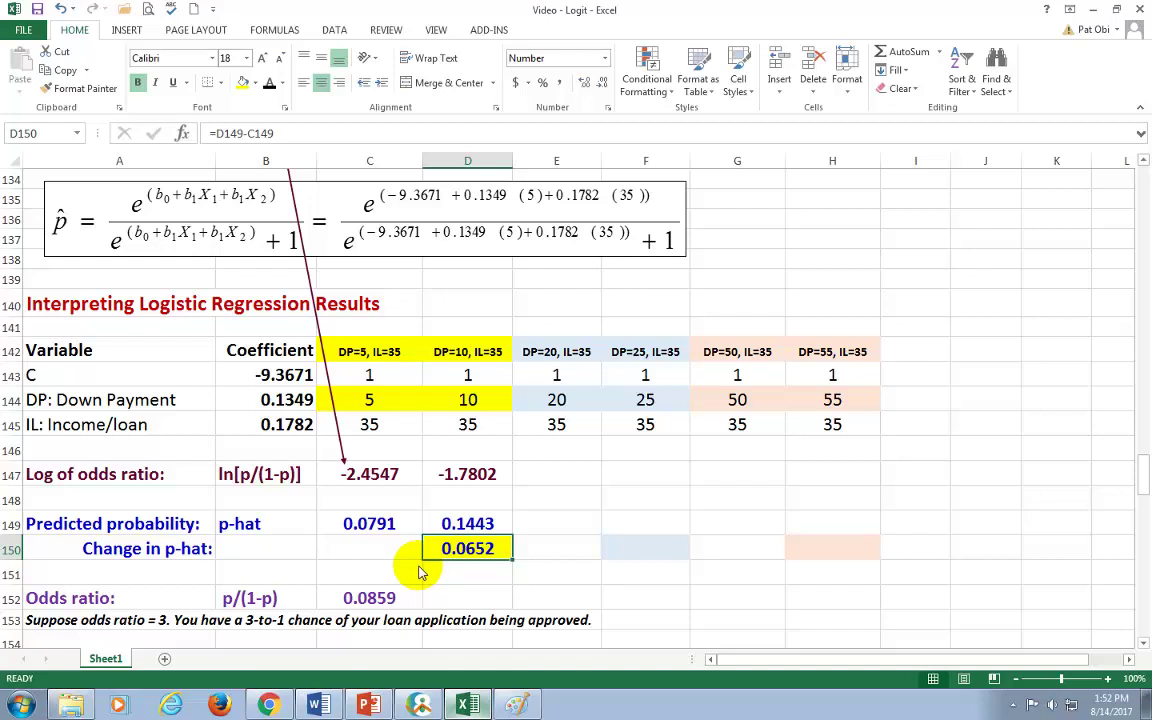
Copy the odds ratio formula from C152 to D152 for the DP=10 scenario.
{"action": "key", "text": "Down"}
{"action": "key", "text": "Down"}
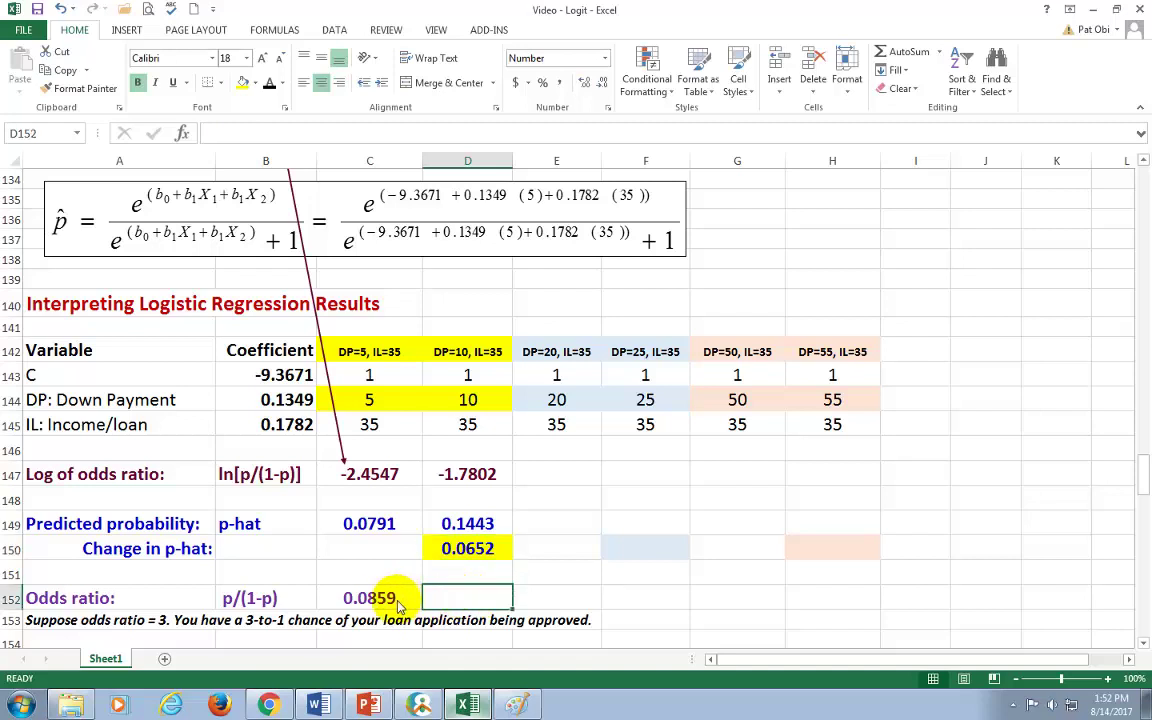
{"action": "left_click", "coordinate": [381, 603]}
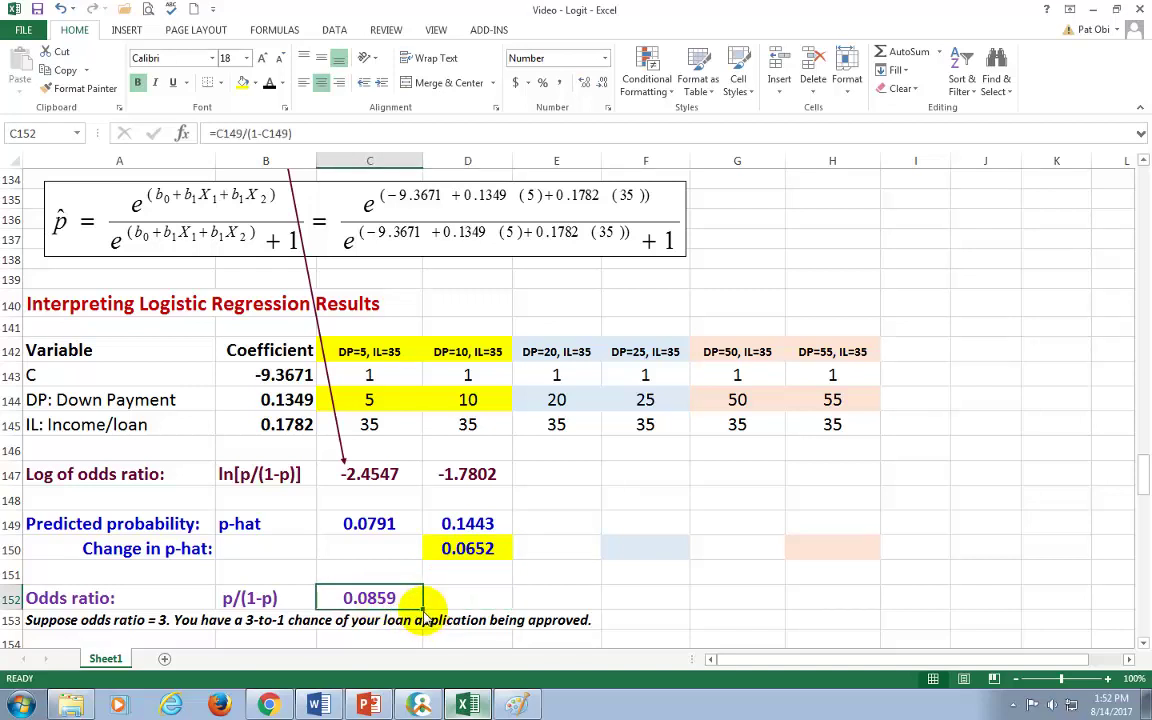
{"action": "left_click_drag", "start_coordinate": [423, 609], "coordinate": [483, 609]}
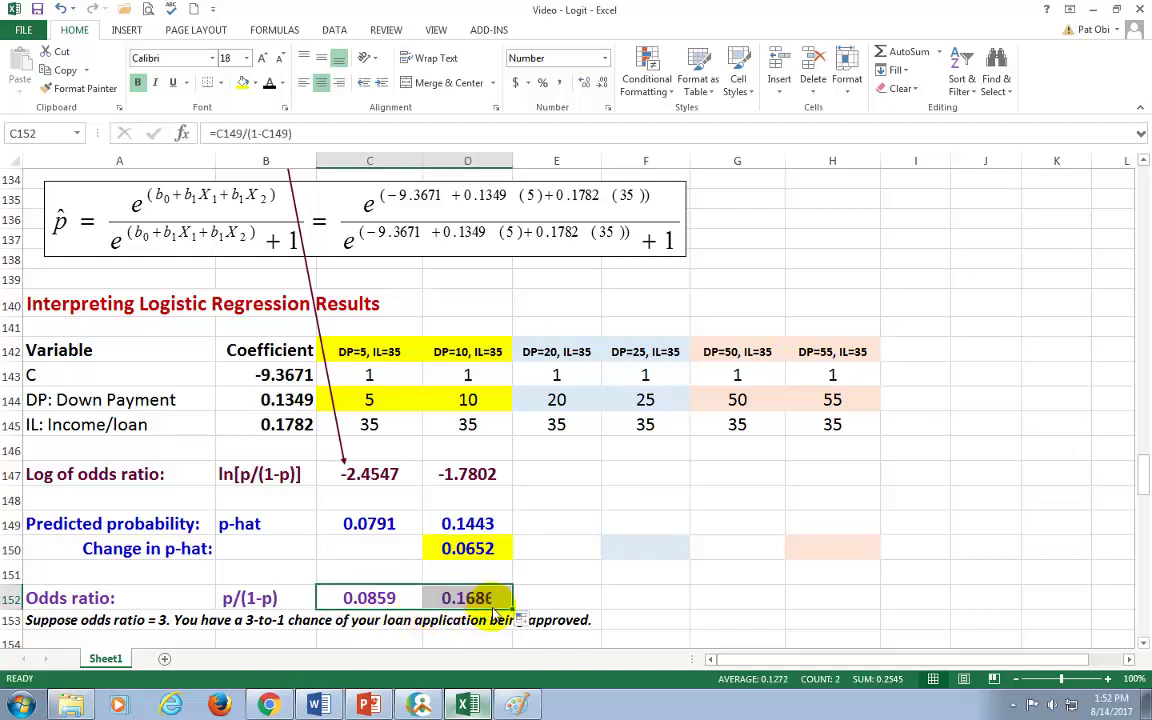
{"action": "left_click", "coordinate": [481, 607]}
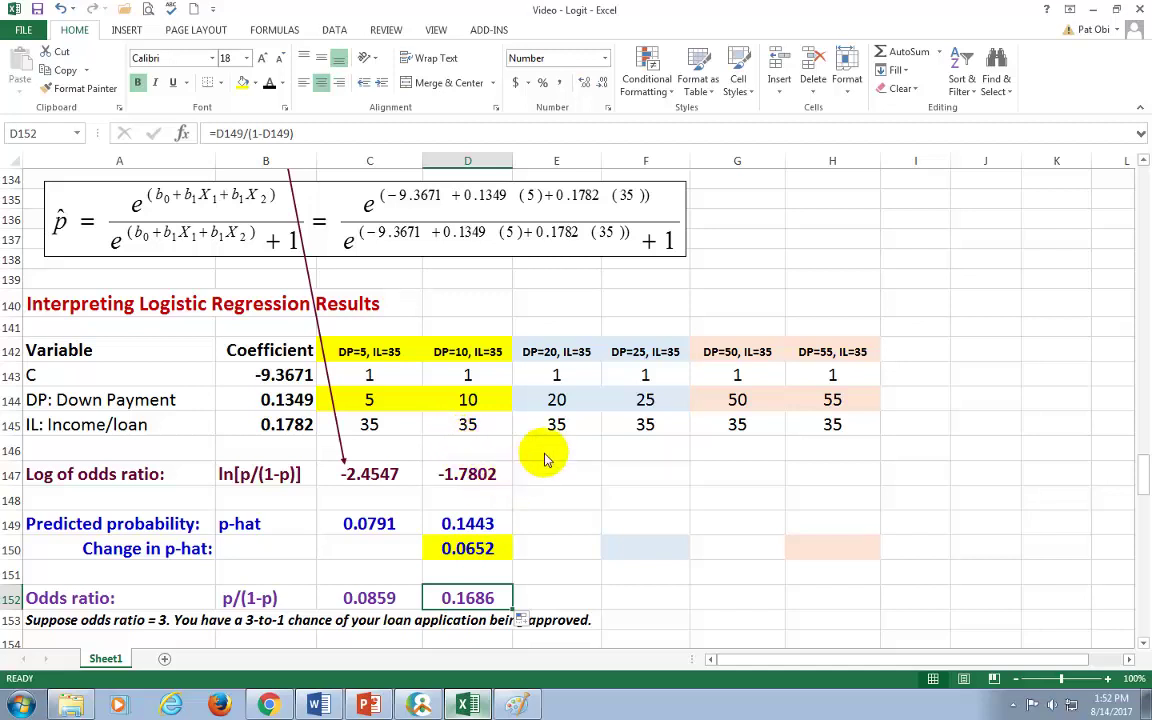
Extend the log of odds ratio formula from D147 to E147 for the scenario with a down payment of 20.
{"action": "left_click", "coordinate": [558, 402]}
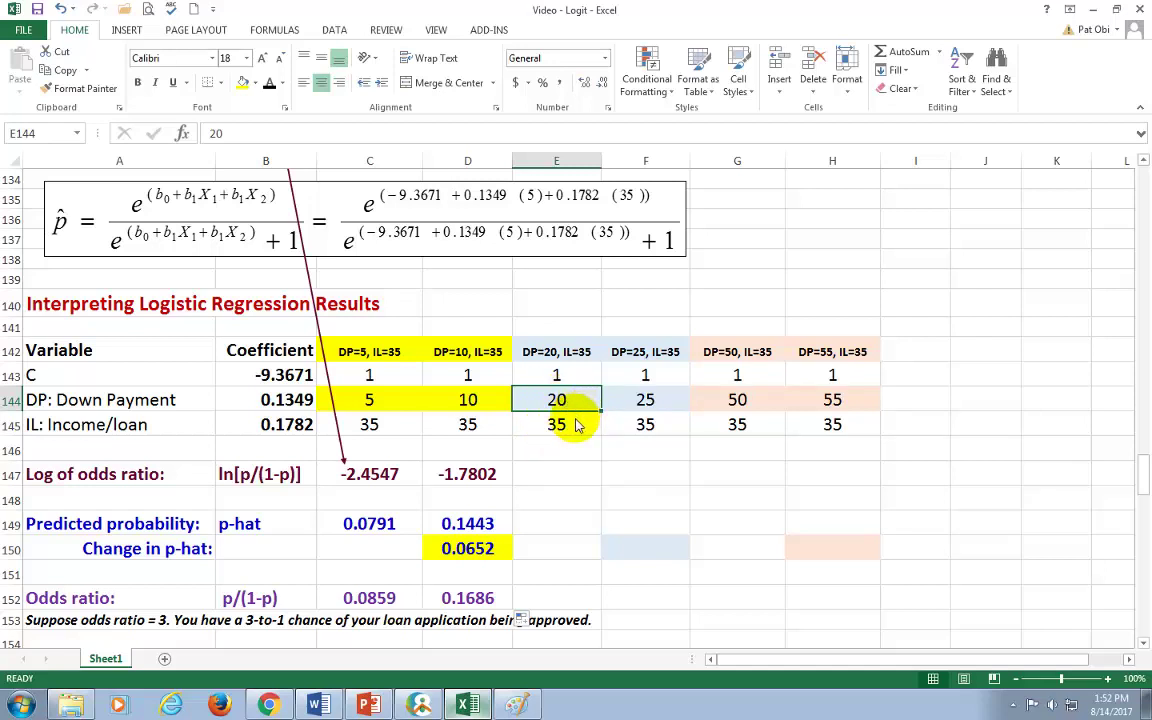
{"action": "left_click", "coordinate": [487, 480]}
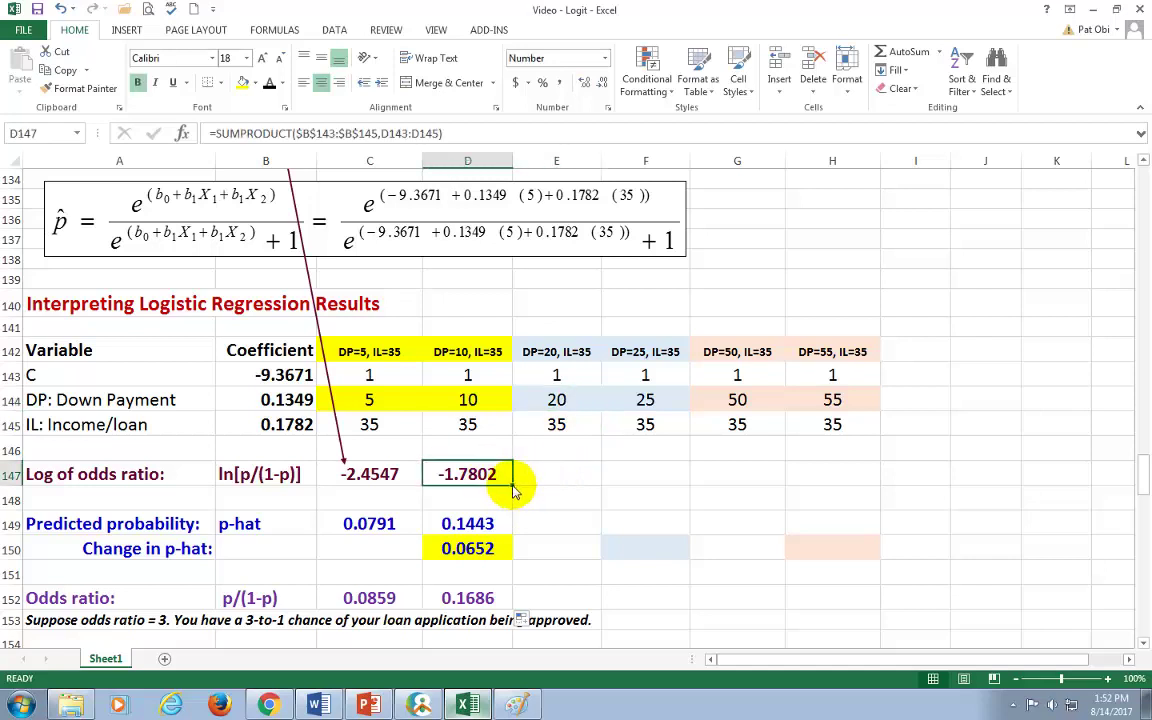
{"action": "left_click_drag", "start_coordinate": [513, 487], "coordinate": [558, 489]}
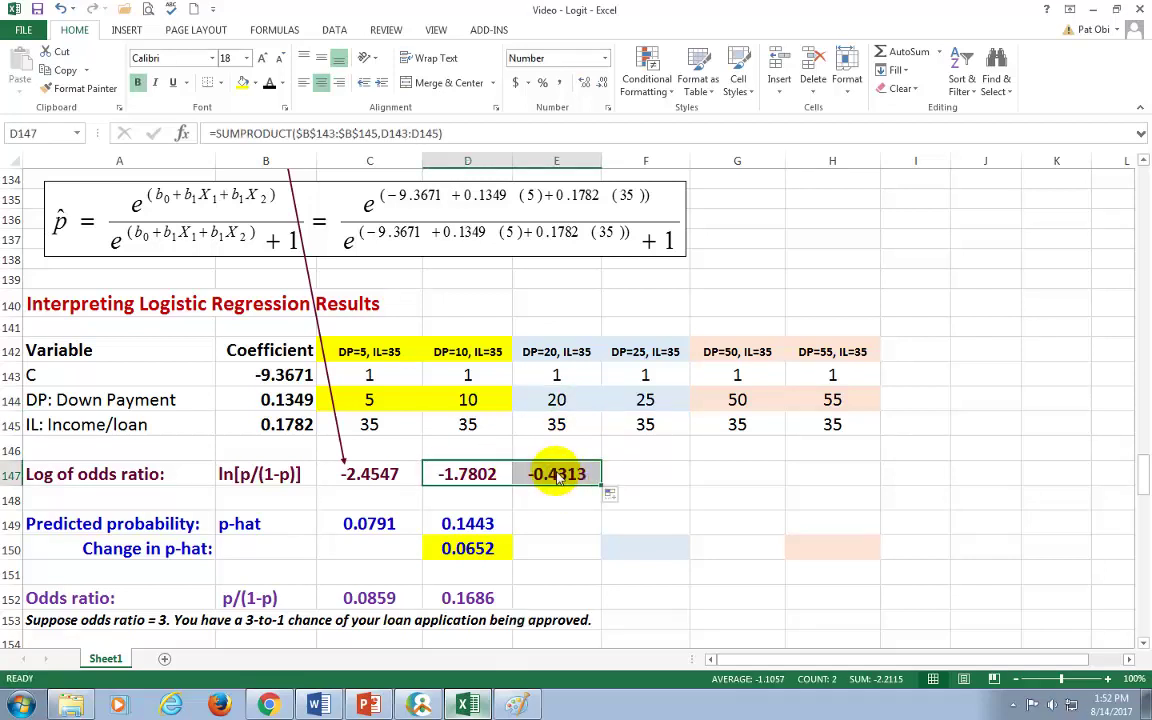
{"action": "left_click", "coordinate": [558, 482]}
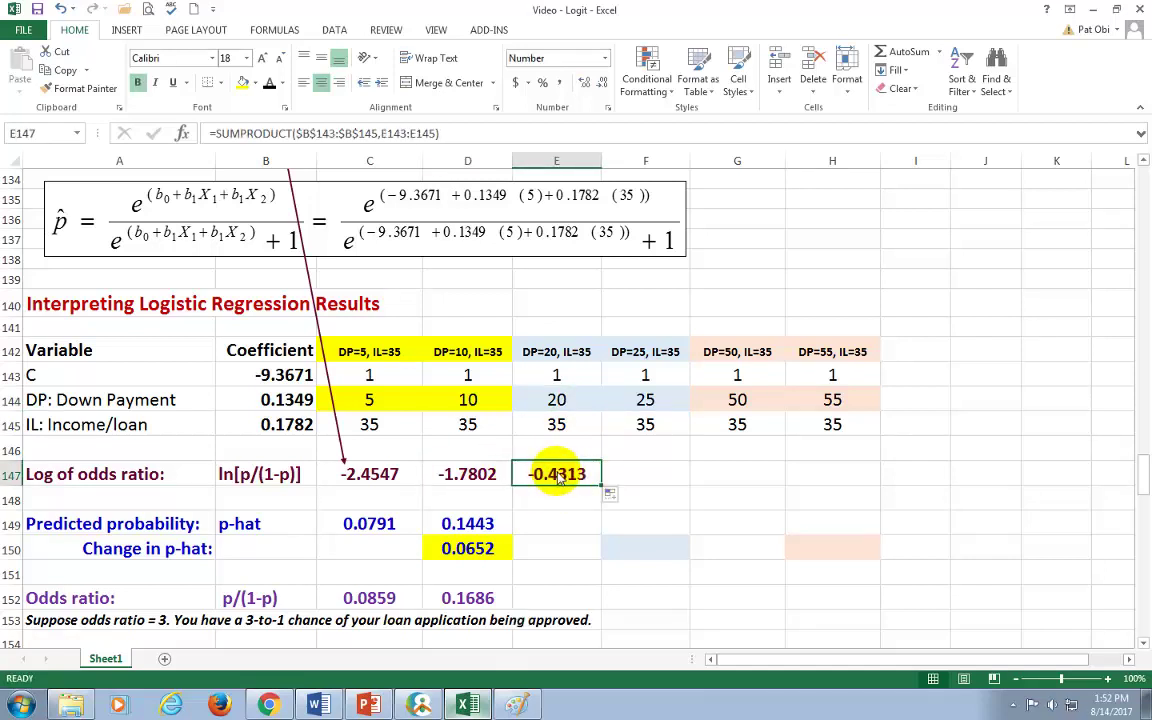
Extend the predicted probability formula from D149 to E149 for the DP=20 scenario.
{"action": "left_click", "coordinate": [540, 524]}
{"action": "left_click", "coordinate": [505, 524]}
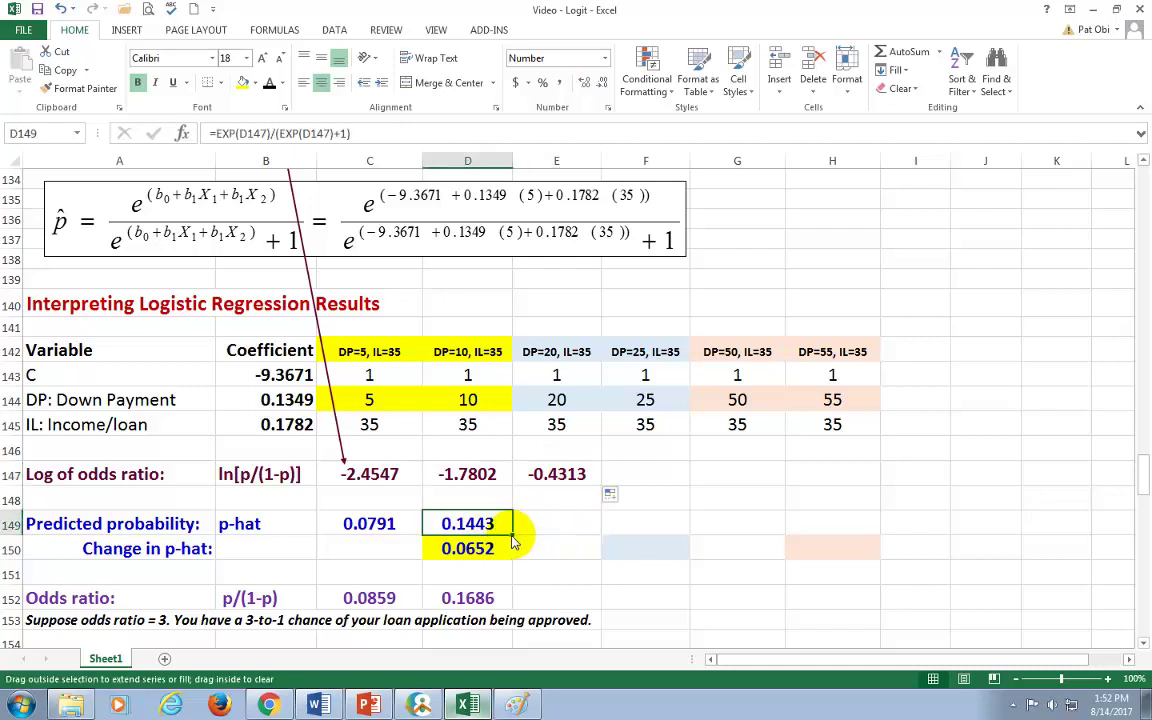
{"action": "left_click_drag", "start_coordinate": [512, 540], "coordinate": [571, 537]}
{"action": "left_click", "coordinate": [575, 537]}
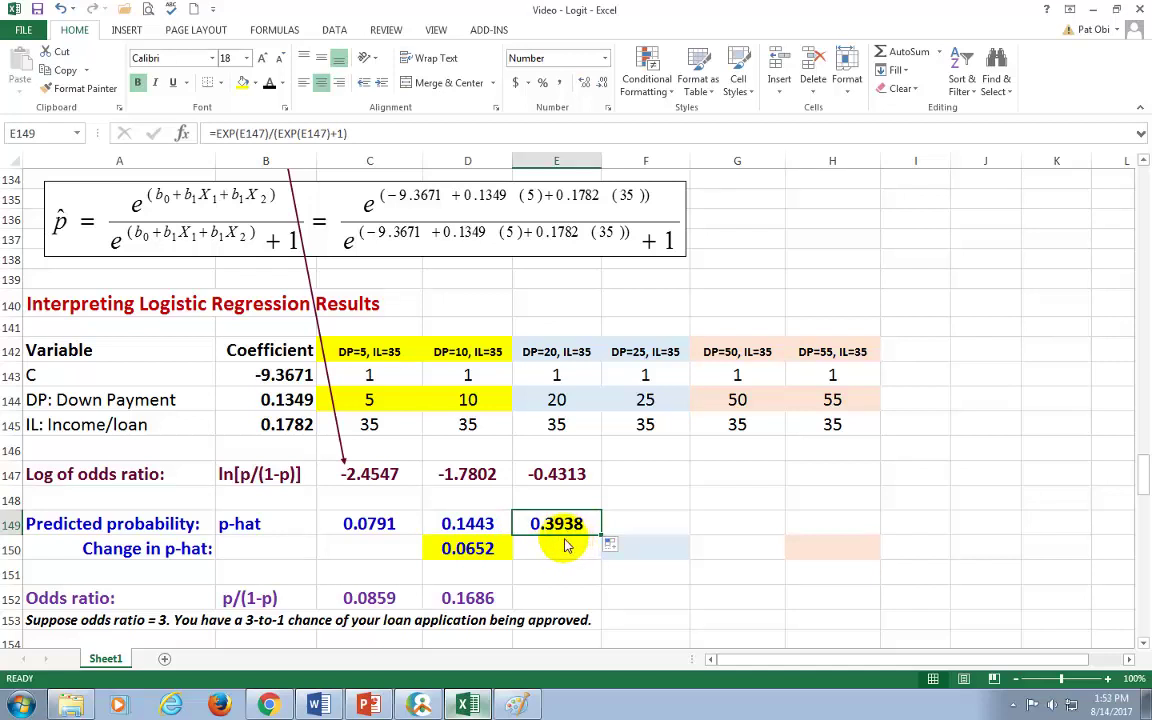
Extend the odds ratio formula from D152 to E152 for the DP=20 scenario.
{"action": "left_click", "coordinate": [545, 600]}
{"action": "left_click", "coordinate": [472, 602]}
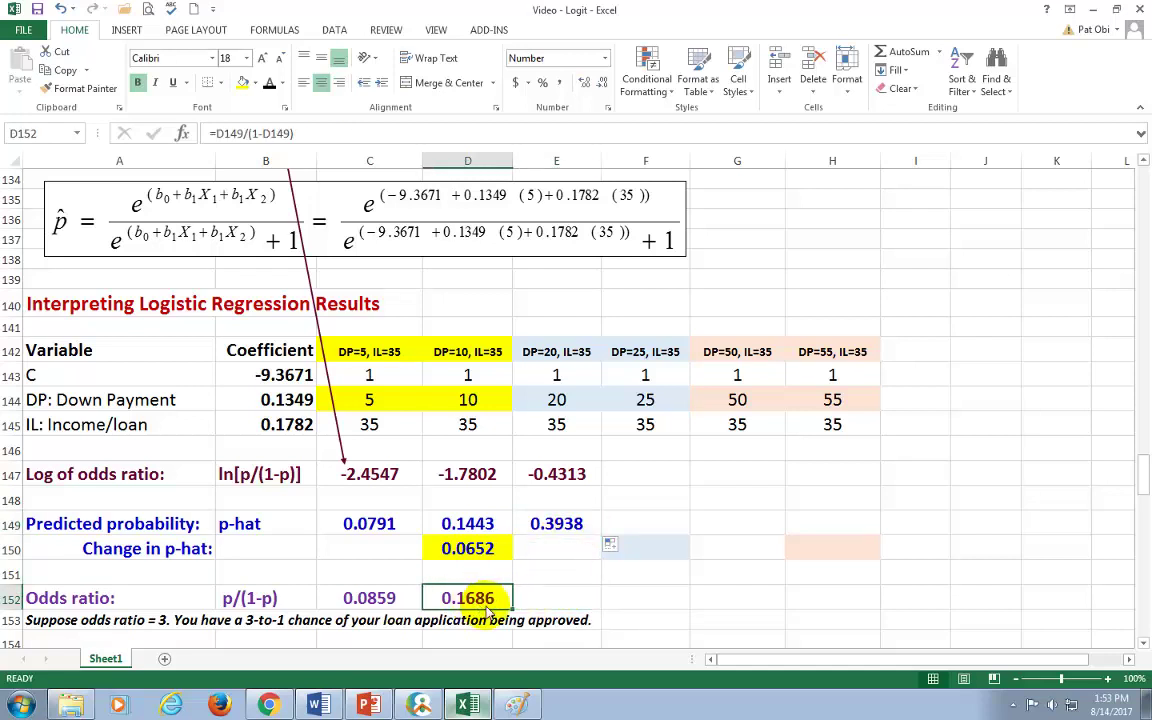
{"action": "left_click_drag", "start_coordinate": [510, 610], "coordinate": [575, 612]}
{"action": "left_click", "coordinate": [575, 612]}
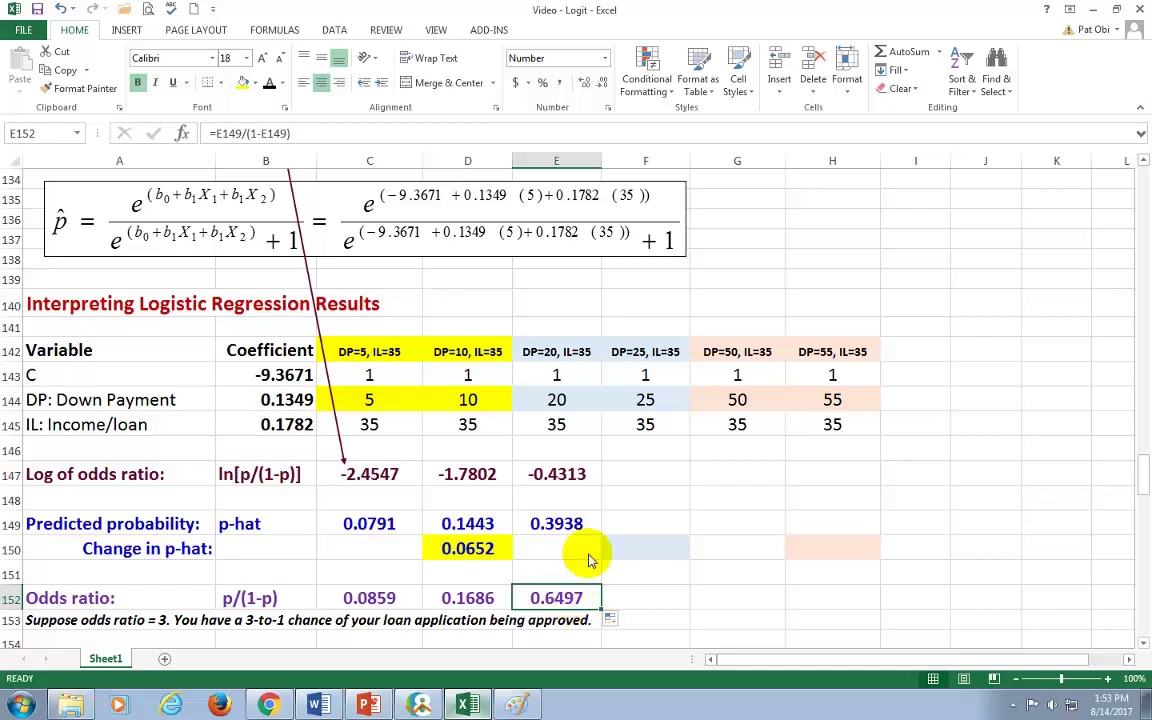
{"action": "left_click", "coordinate": [370, 402]}
{"action": "left_click_drag", "start_coordinate": [395, 408], "coordinate": [472, 405]}
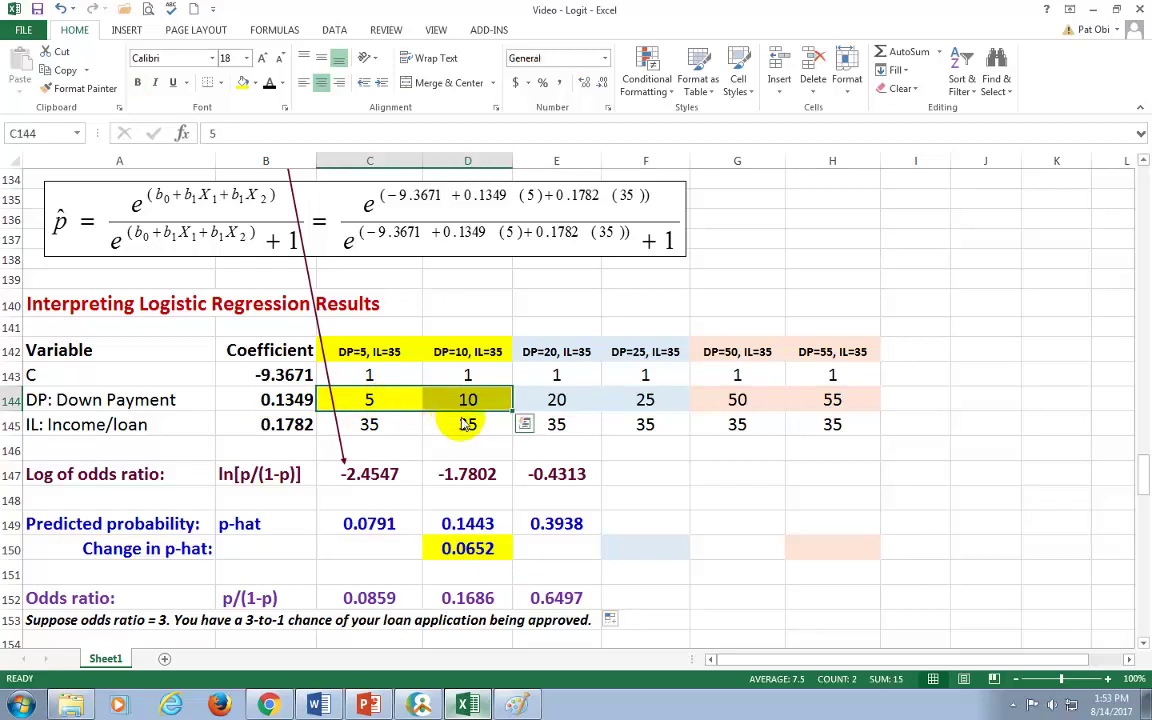
{"action": "left_click", "coordinate": [590, 410]}
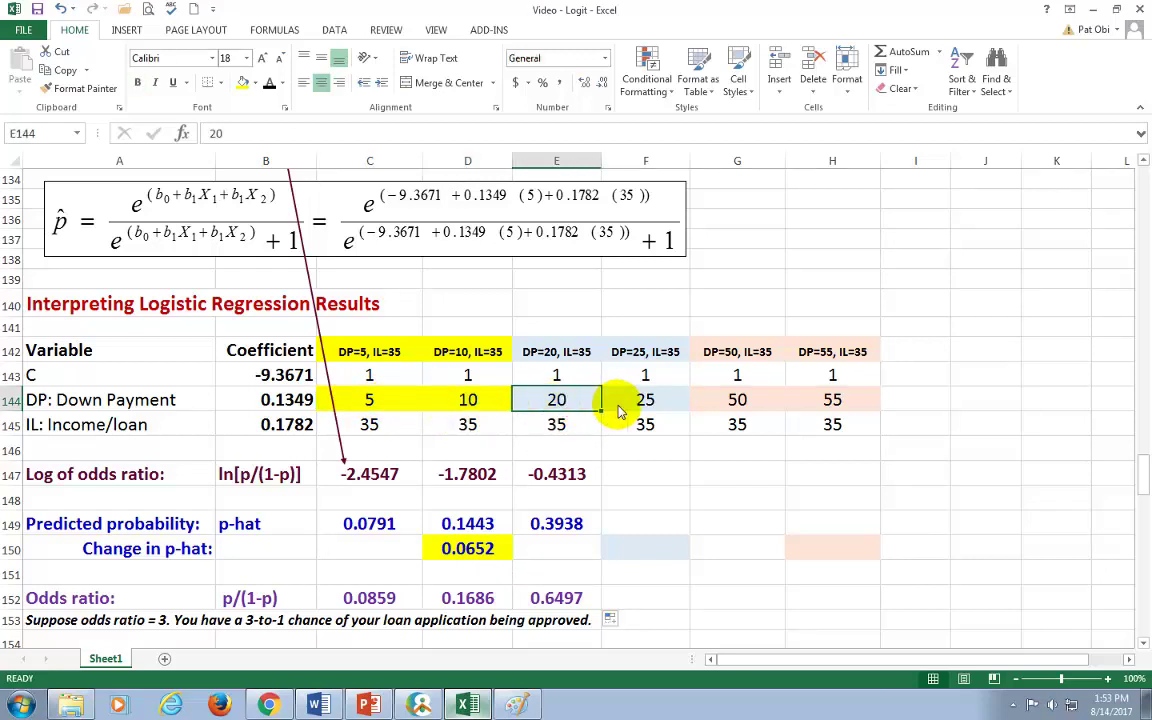
{"action": "left_click", "coordinate": [650, 404]}
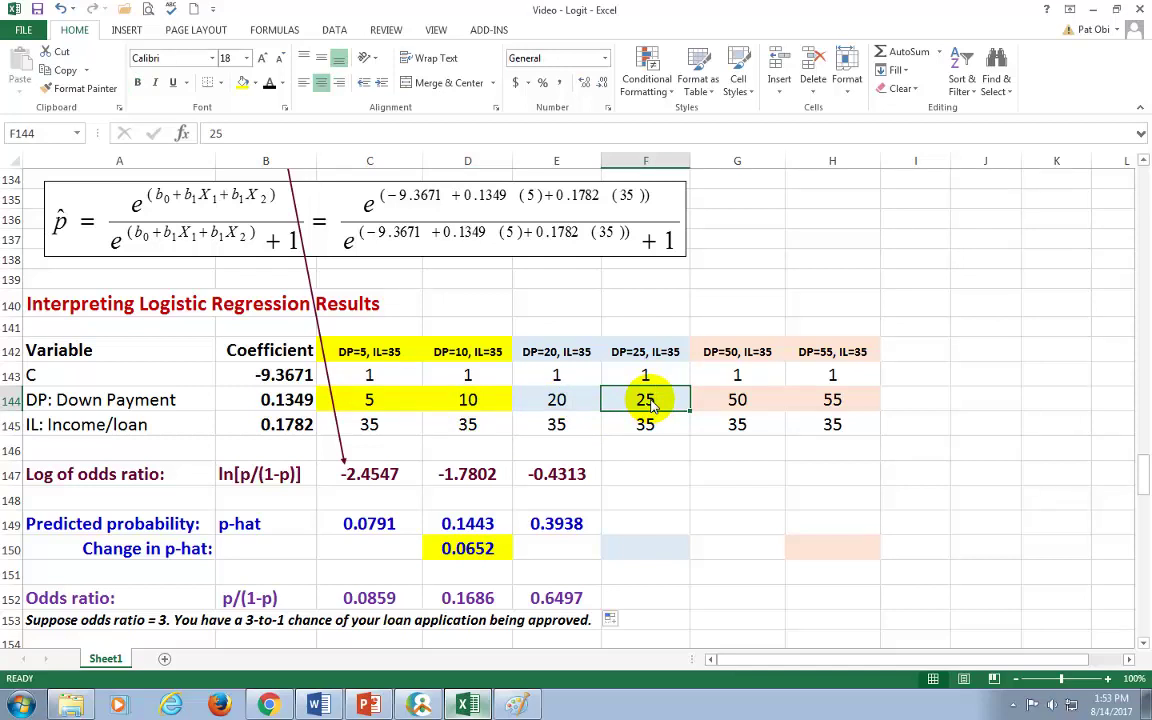
Extend the log of odds ratio formula from E147 to F147 and the predicted probability formula from E149 to F149 for DP=25.
{"action": "left_click", "coordinate": [632, 476]}
{"action": "left_click", "coordinate": [596, 482]}
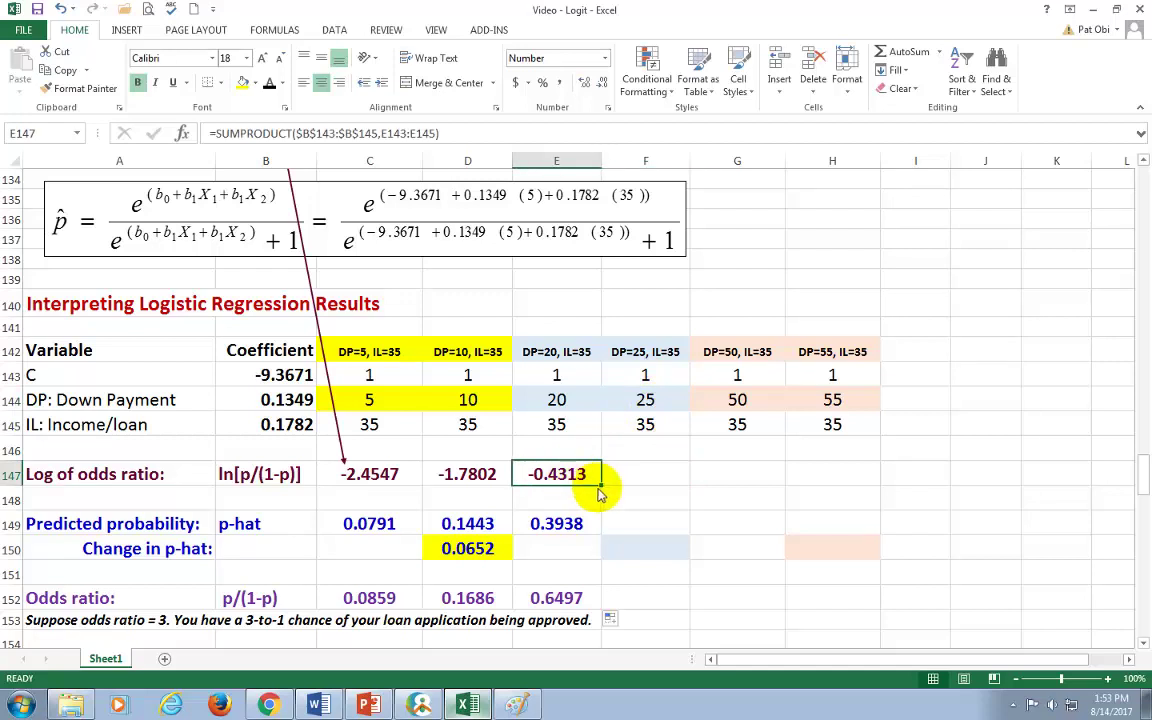
{"action": "left_click_drag", "start_coordinate": [603, 490], "coordinate": [657, 497]}
{"action": "left_click", "coordinate": [648, 476]}
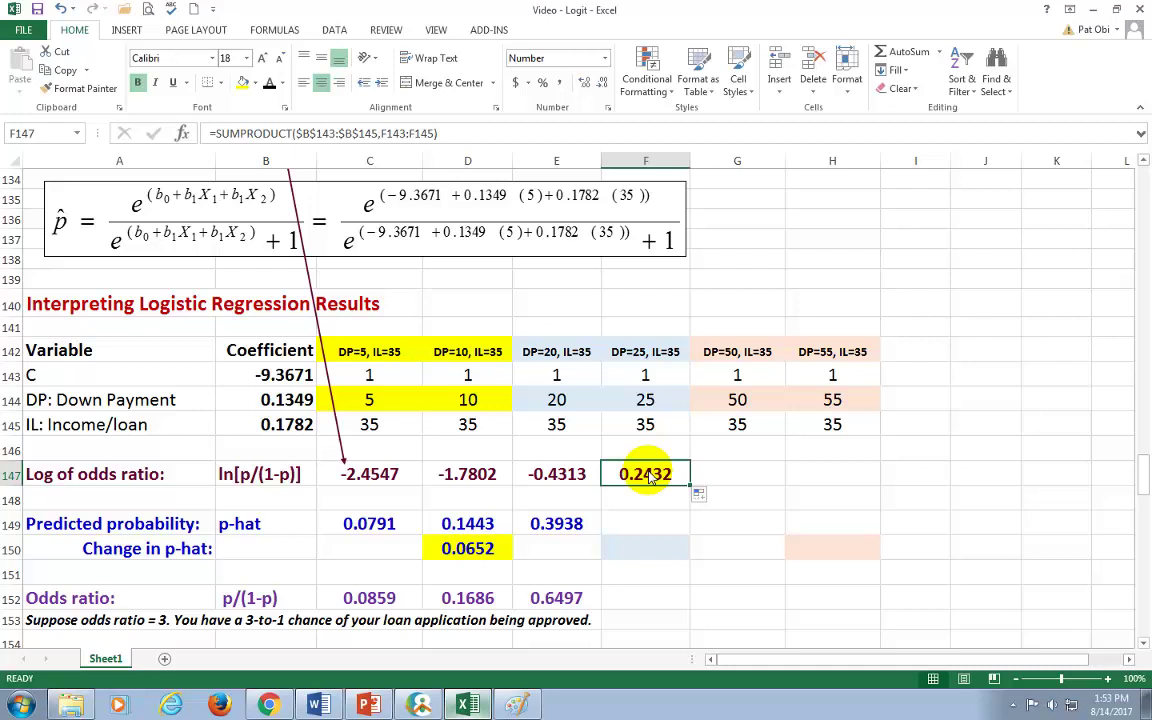
{"action": "left_click", "coordinate": [582, 523]}
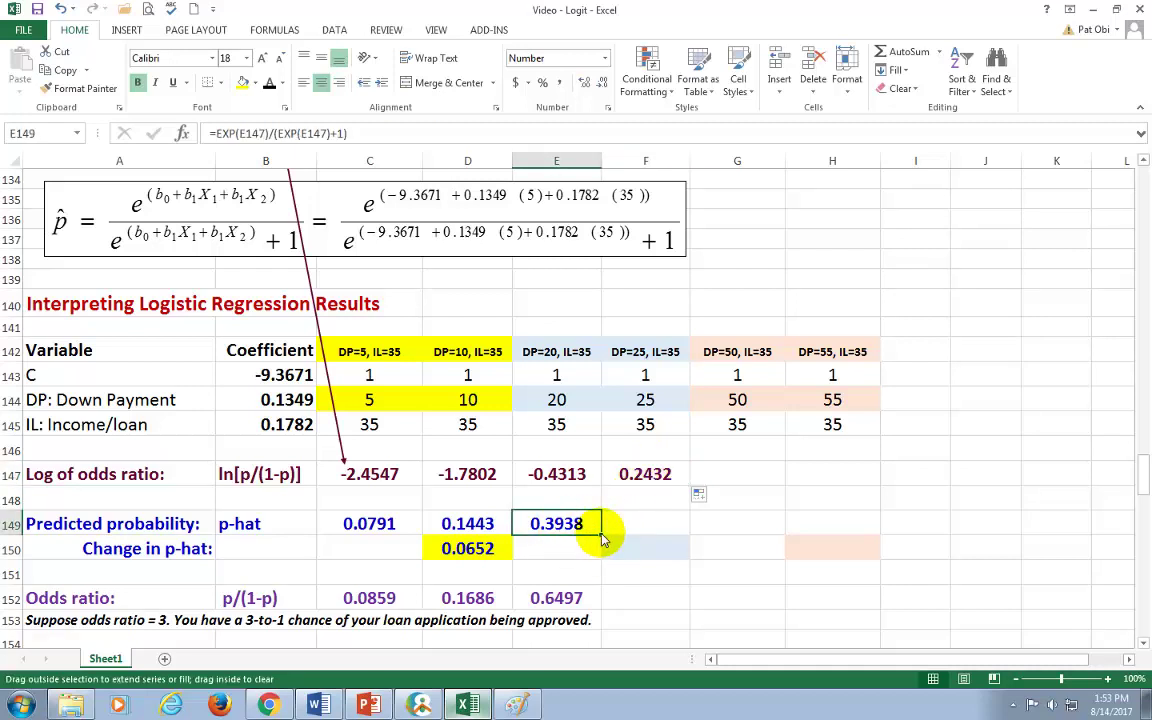
{"action": "left_click_drag", "start_coordinate": [618, 534], "coordinate": [664, 540]}
{"action": "left_click", "coordinate": [660, 533]}
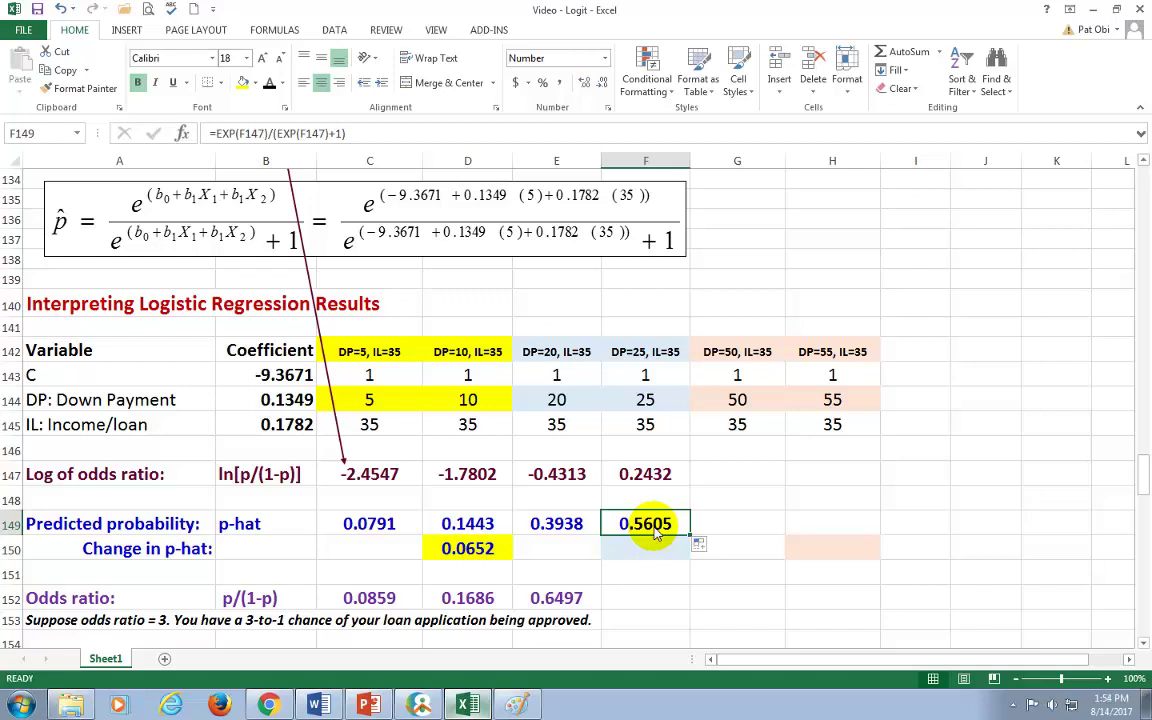
Calculate the change in p-hat between DP=20 and DP=25 in F150 with the formula =F149-E149.
{"action": "left_click", "coordinate": [638, 552]}
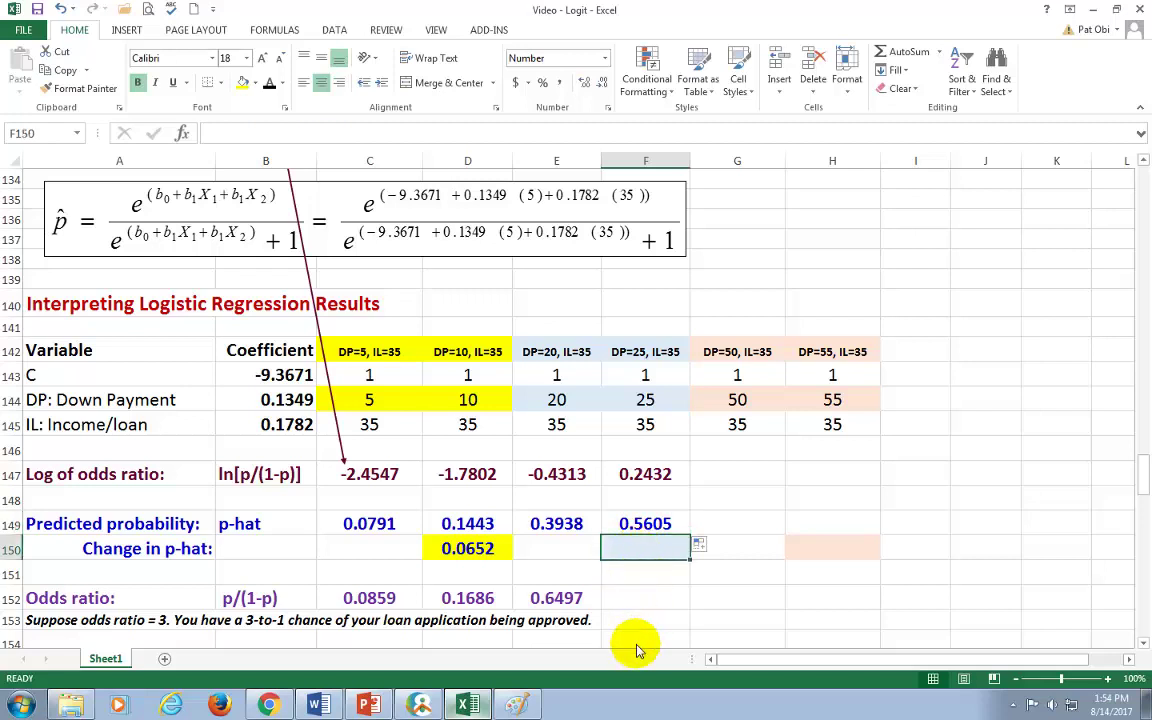
{"action": "type", "text": "="}
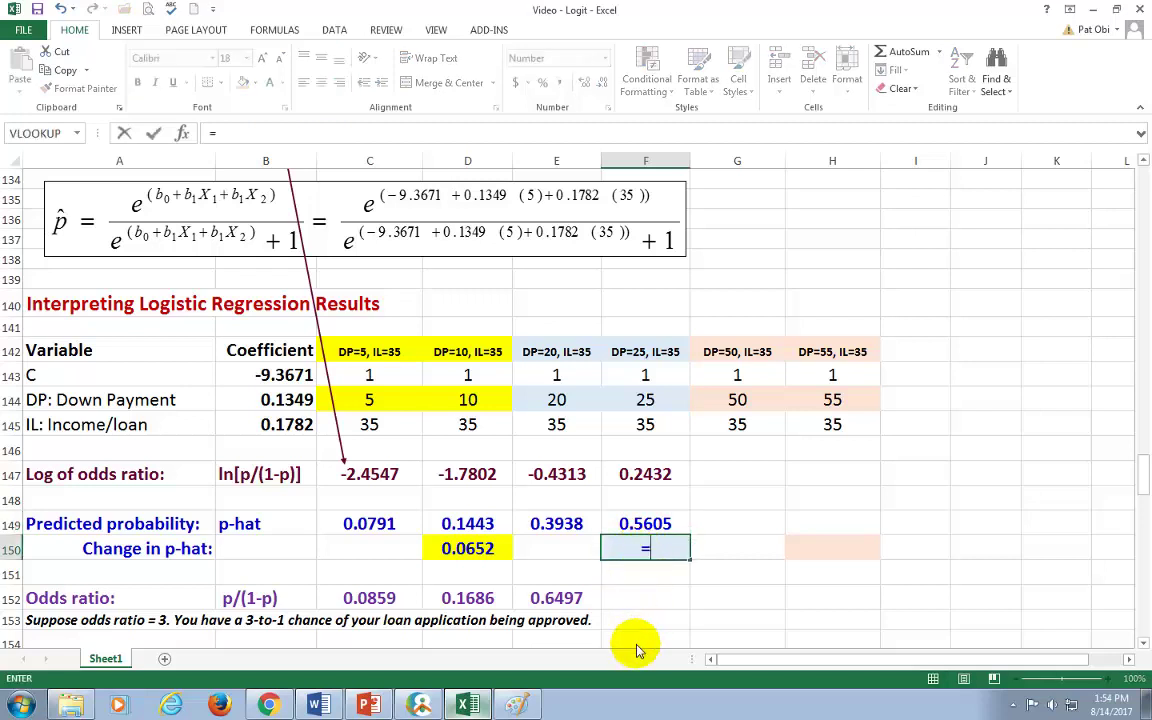
{"action": "left_click", "coordinate": [658, 528]}
{"action": "type", "text": "-"}
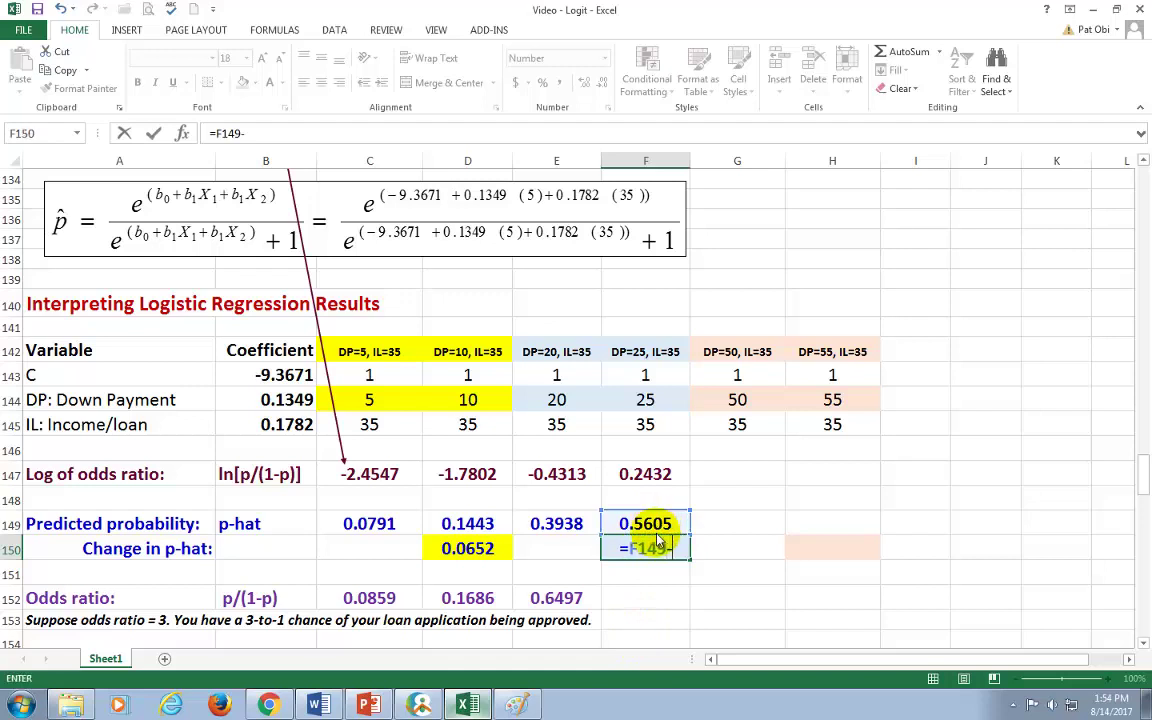
{"action": "left_click", "coordinate": [553, 525]}
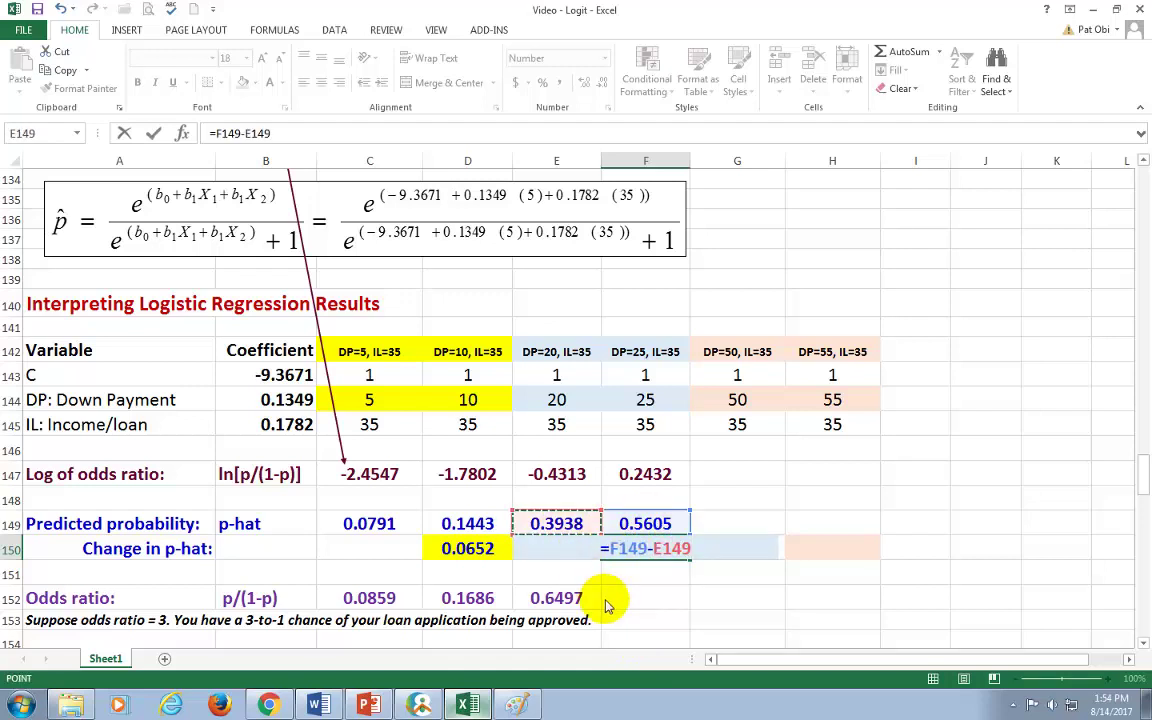
{"action": "key", "text": "ctrl+Return"}
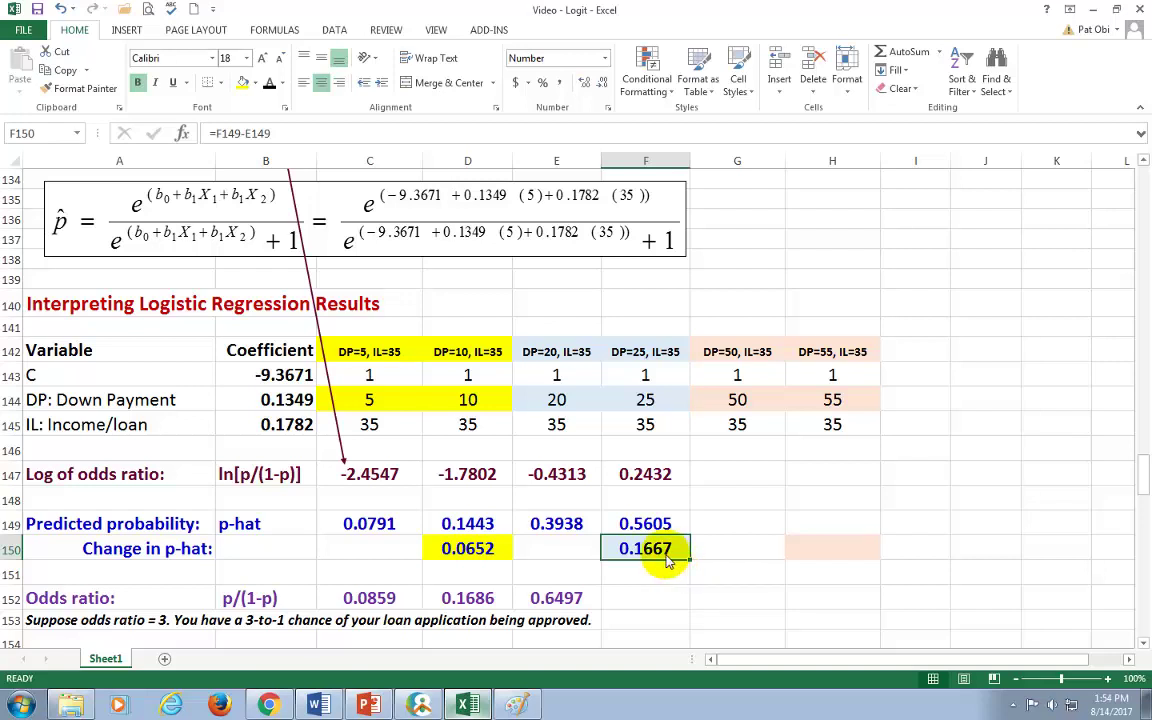
{"action": "left_click_drag", "start_coordinate": [563, 405], "coordinate": [617, 410]}
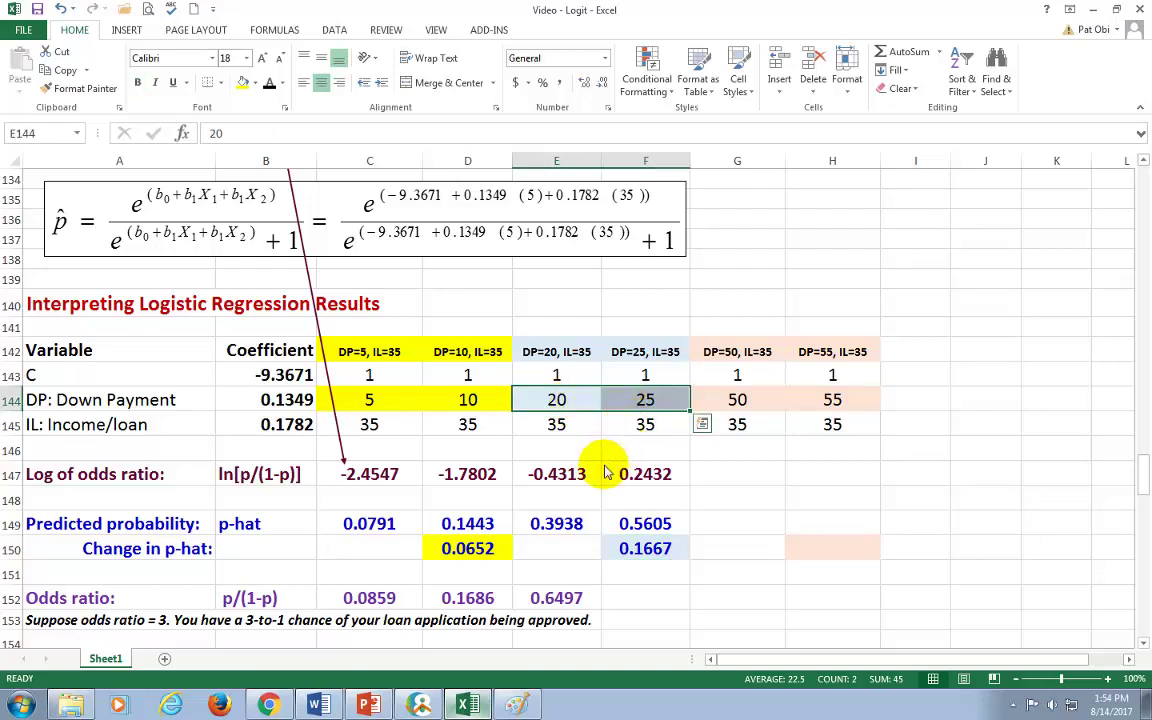
{"action": "left_click", "coordinate": [556, 530]}
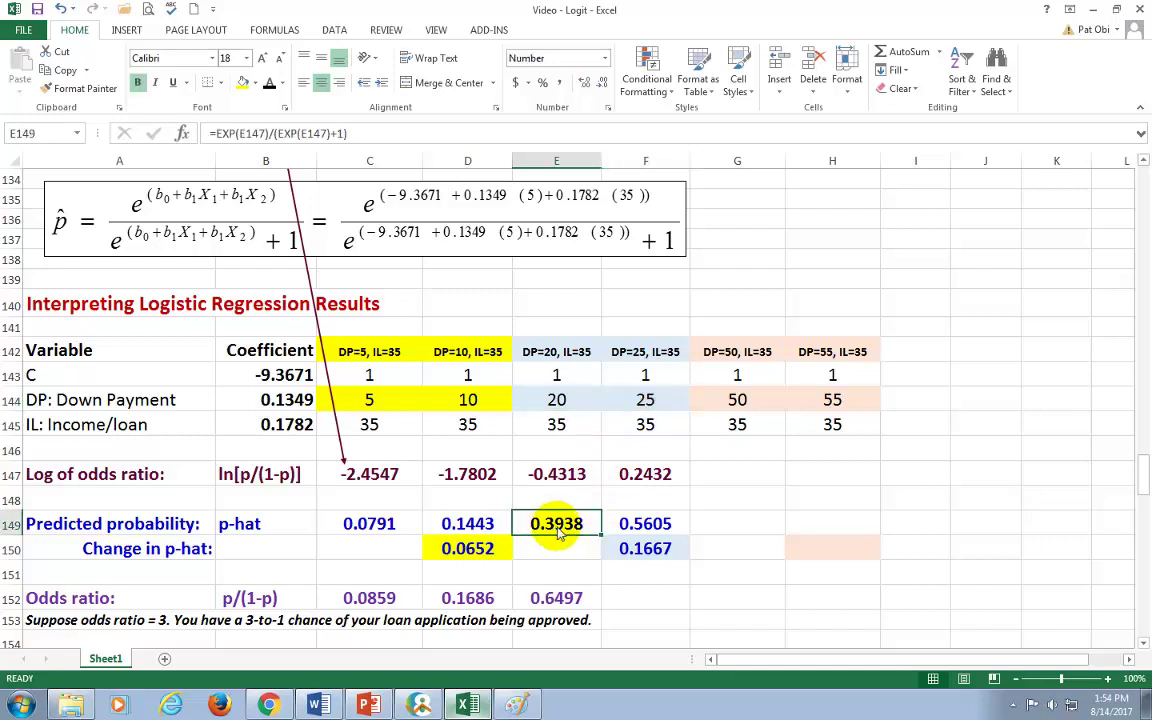
{"action": "left_click", "coordinate": [655, 531]}
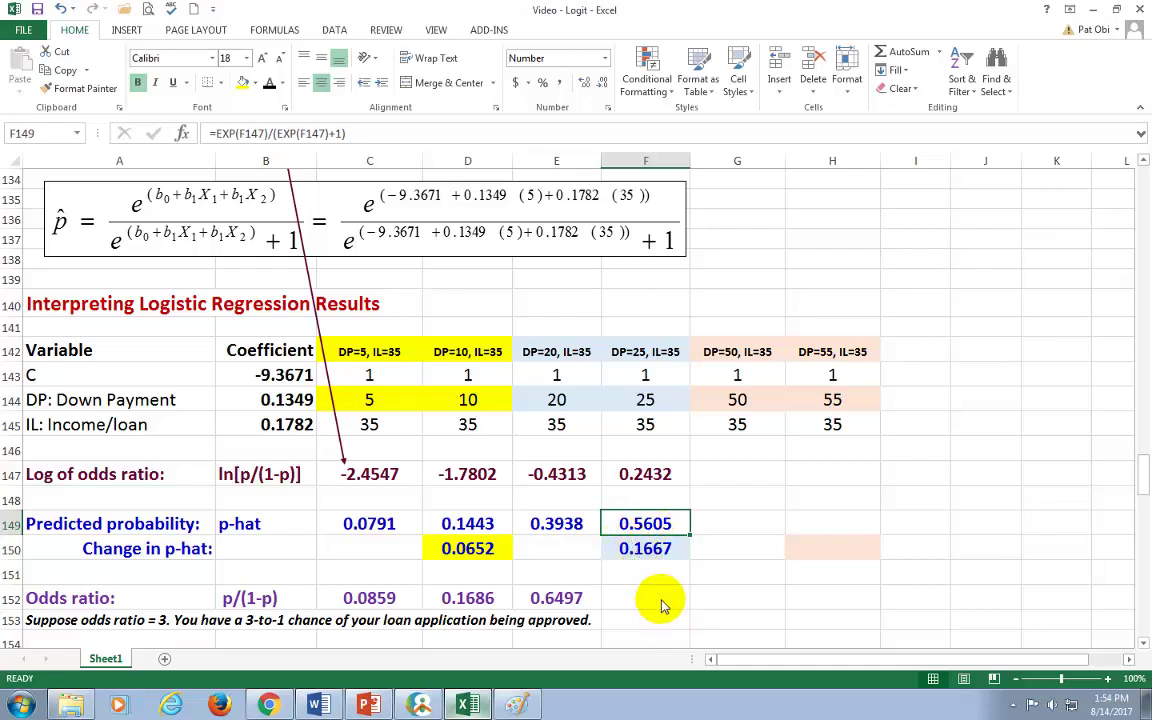
Extend the odds ratio formula from E152 to F152 for the DP=25 scenario.
{"action": "left_click", "coordinate": [572, 600]}
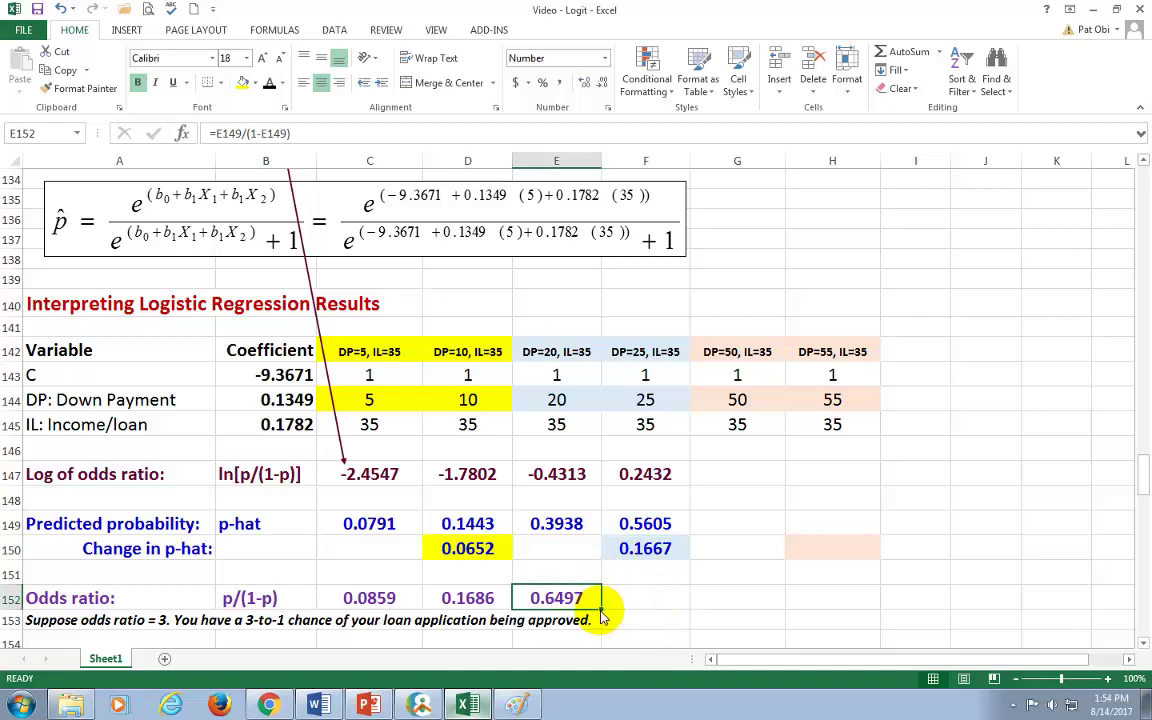
{"action": "left_click_drag", "start_coordinate": [645, 612], "coordinate": [680, 608]}
{"action": "left_click", "coordinate": [660, 603]}
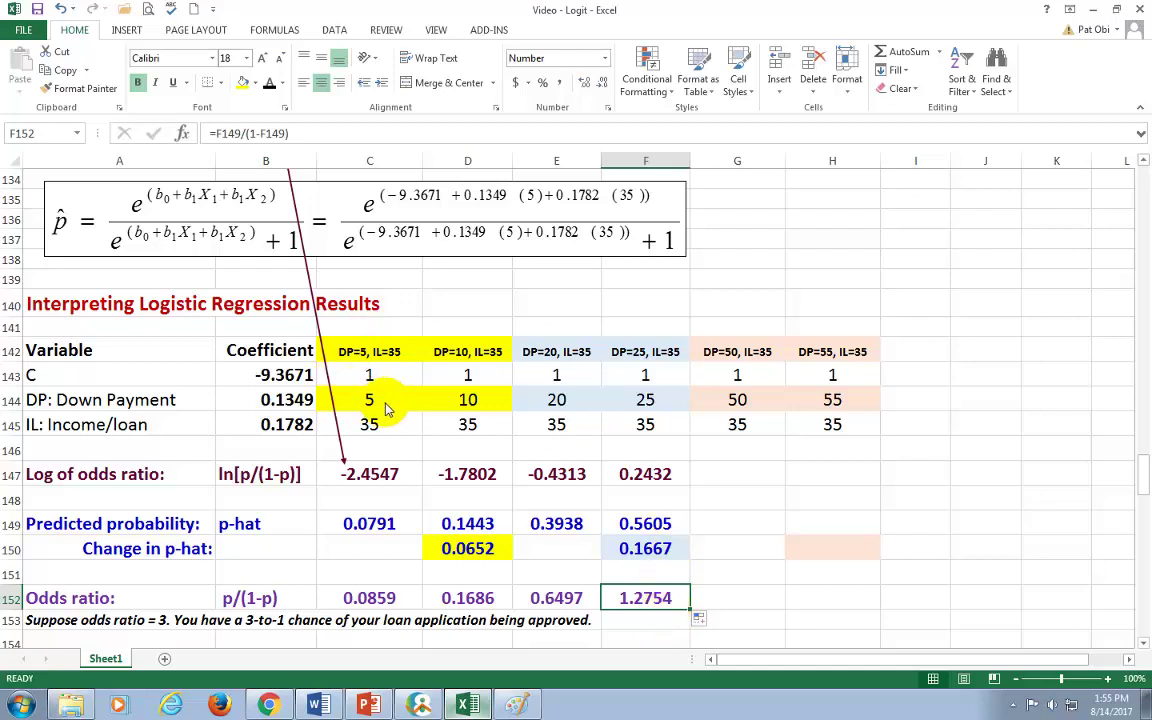
{"action": "left_click_drag", "start_coordinate": [360, 400], "coordinate": [435, 407]}
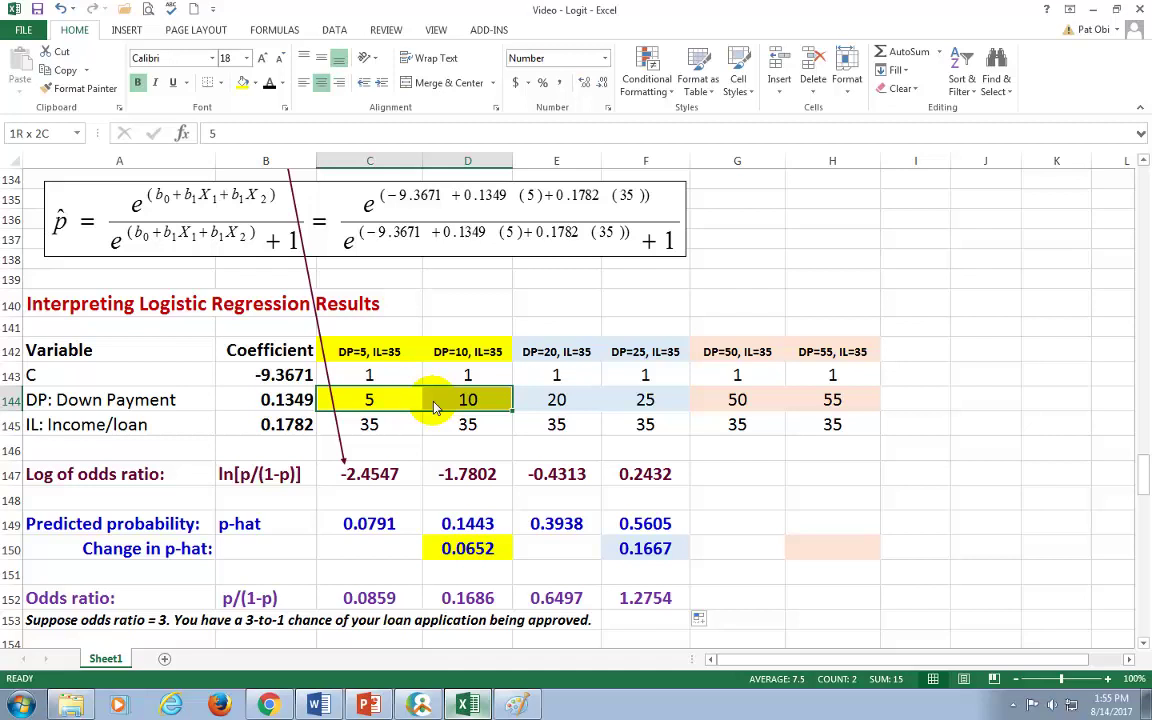
{"action": "left_click_drag", "start_coordinate": [540, 405], "coordinate": [623, 407]}
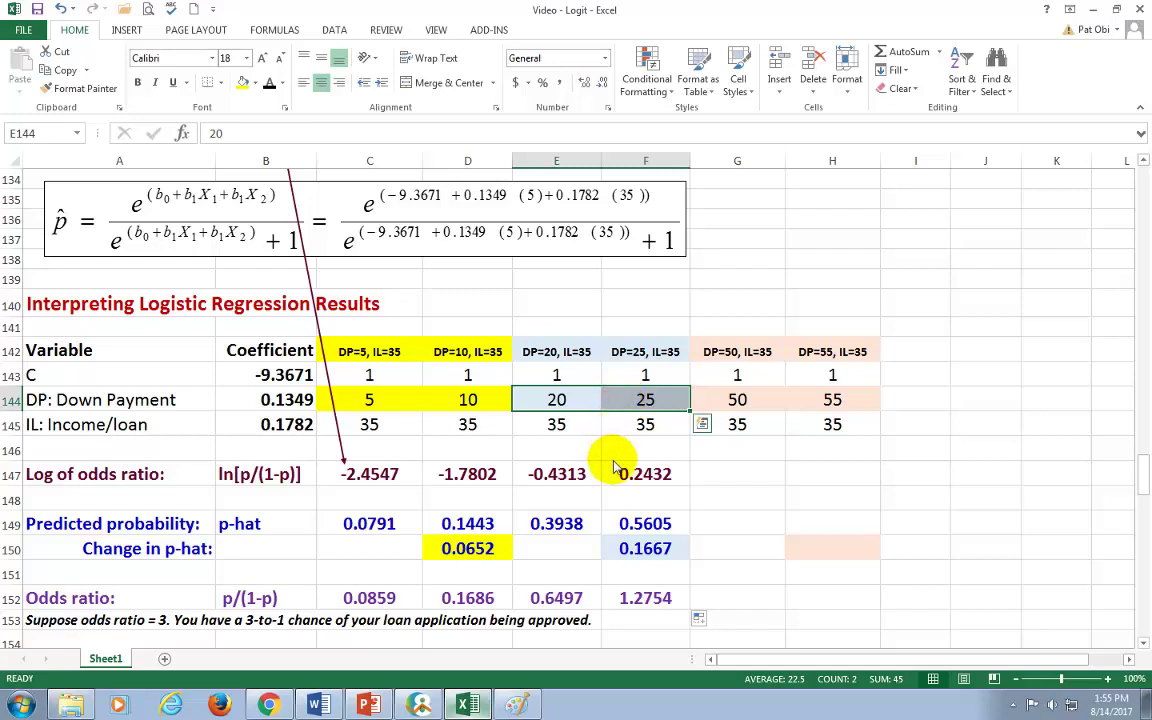
{"action": "left_click", "coordinate": [643, 553]}
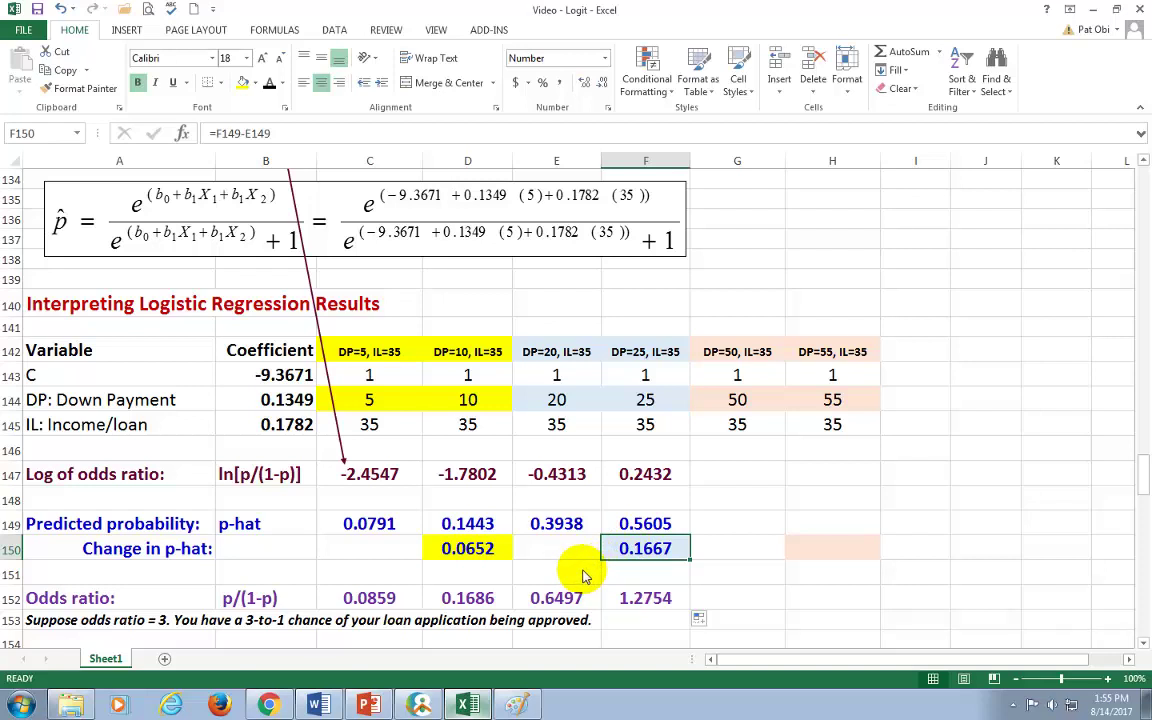
{"action": "left_click", "coordinate": [740, 402]}
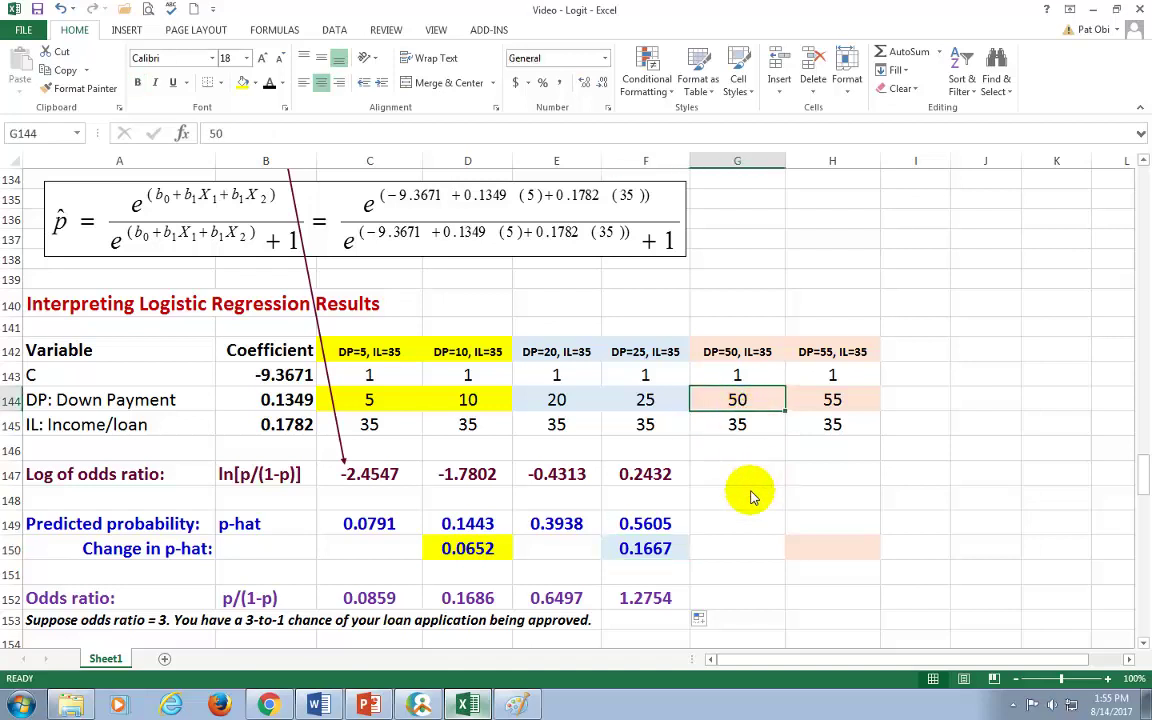
Extend the log of odds ratio formula from F147 to G147 and the predicted probability formula from F149 to G149 for DP=50.
{"action": "left_click", "coordinate": [635, 470]}
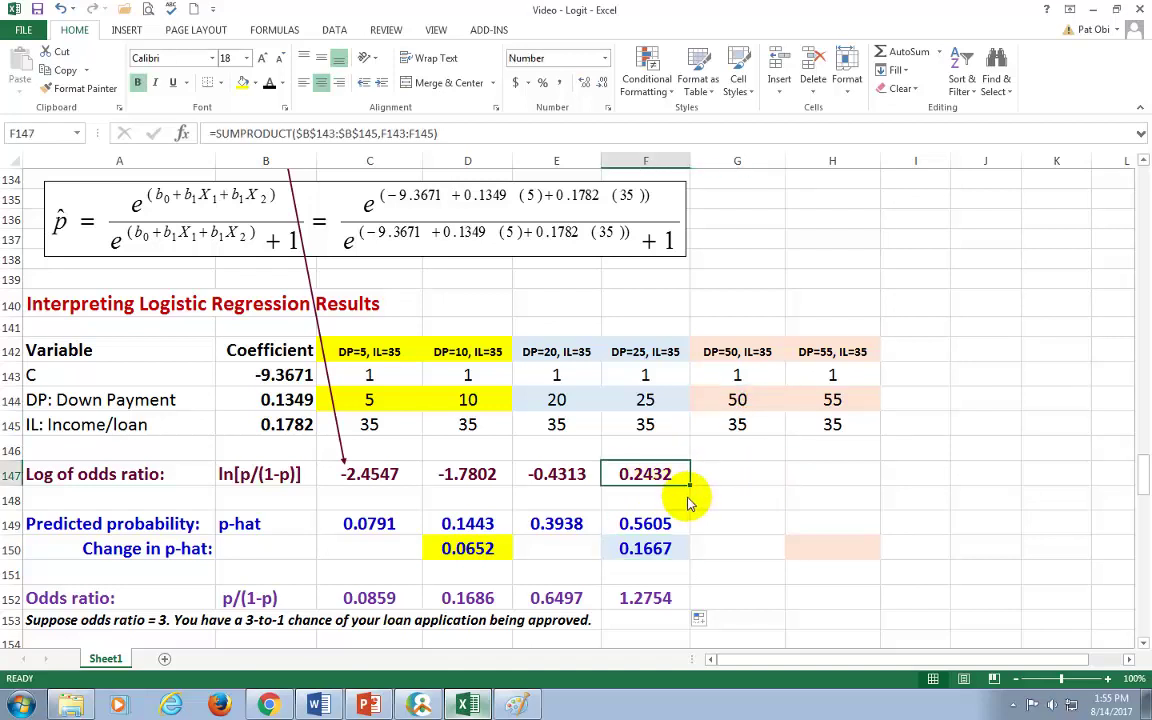
{"action": "left_click_drag", "start_coordinate": [690, 485], "coordinate": [748, 492]}
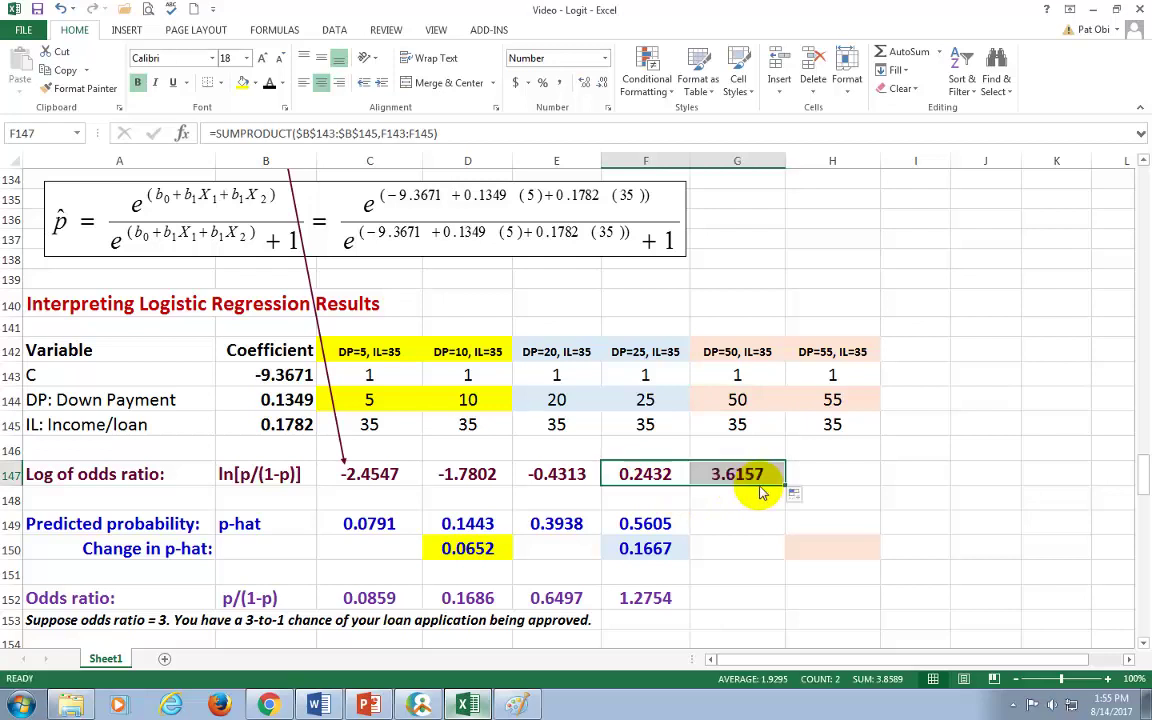
{"action": "left_click", "coordinate": [748, 492]}
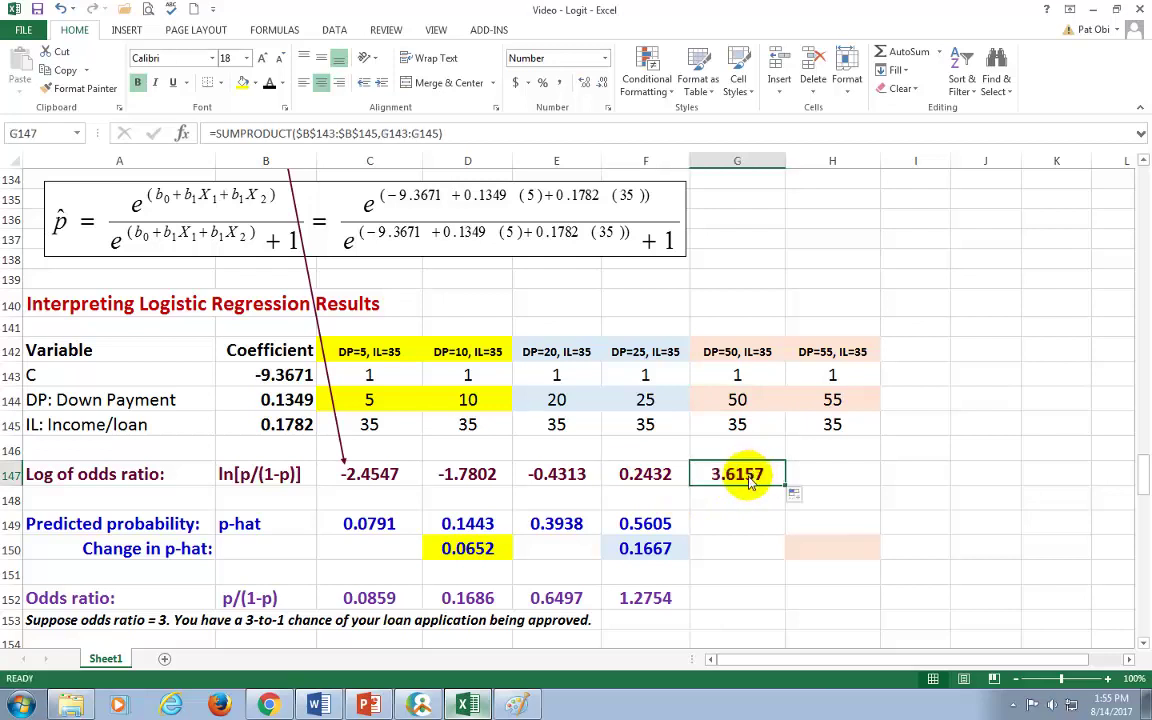
{"action": "left_click", "coordinate": [660, 525]}
{"action": "left_click_drag", "start_coordinate": [690, 537], "coordinate": [746, 533]}
{"action": "left_click", "coordinate": [746, 534]}
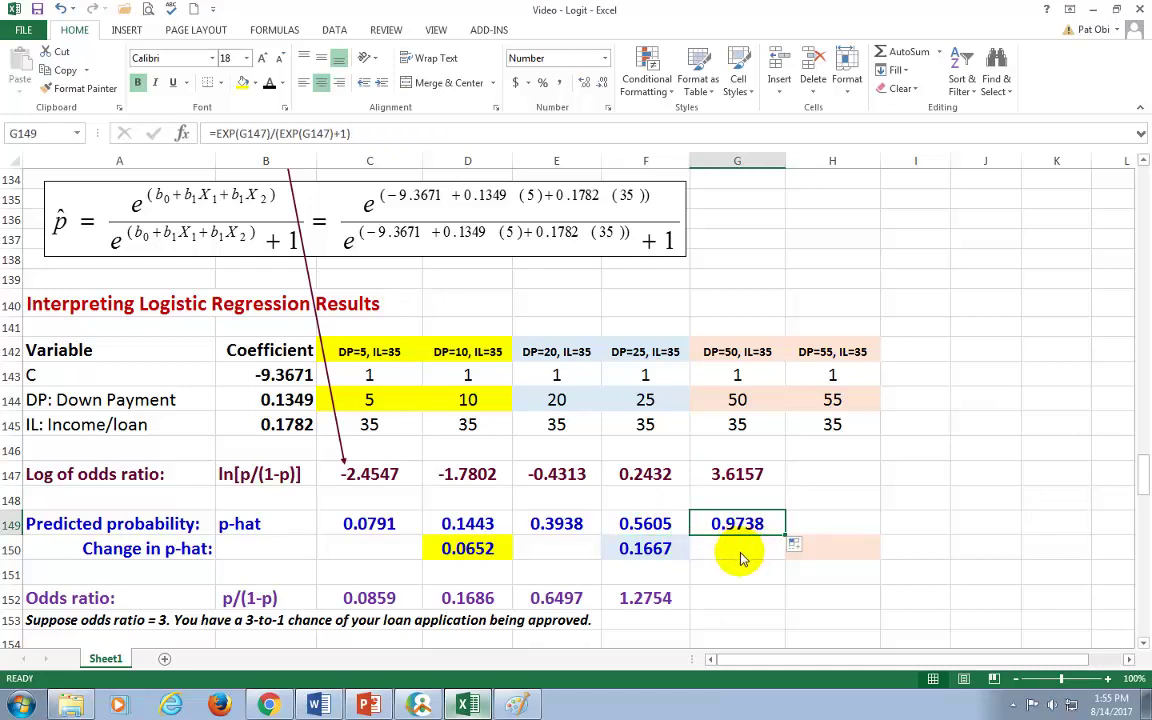
Extend the odds ratio formula from F152 to G152 for the DP=50 scenario.
{"action": "left_click", "coordinate": [670, 600]}
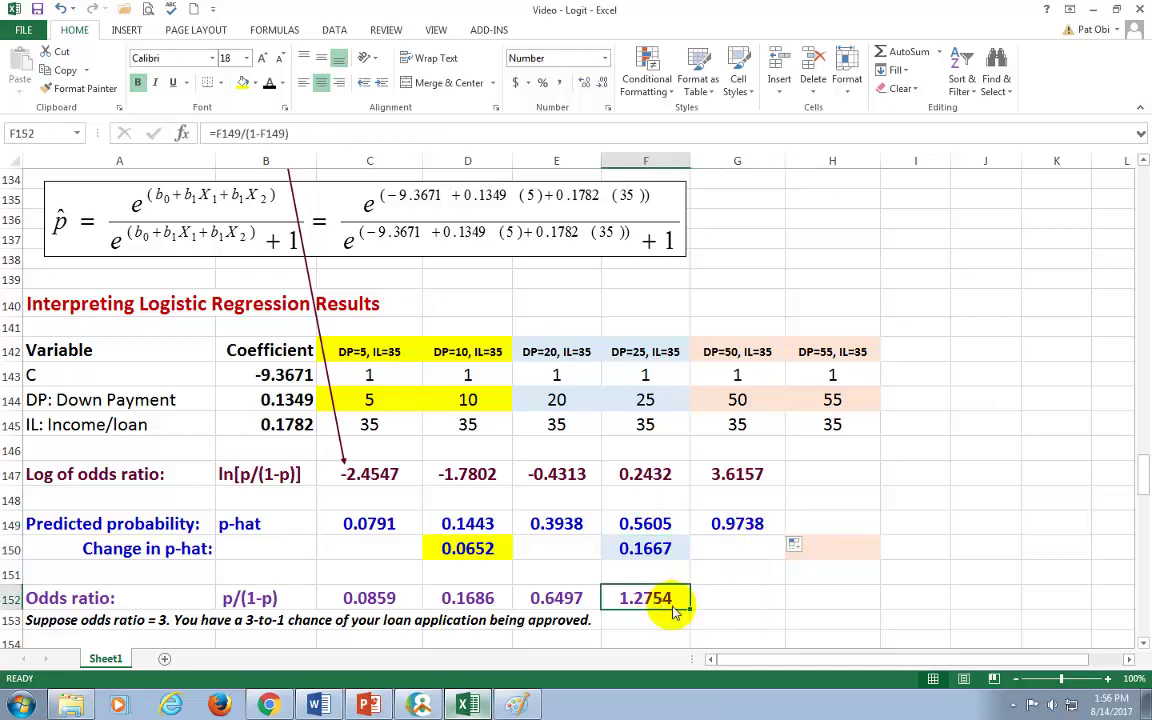
{"action": "left_click_drag", "start_coordinate": [689, 609], "coordinate": [742, 606]}
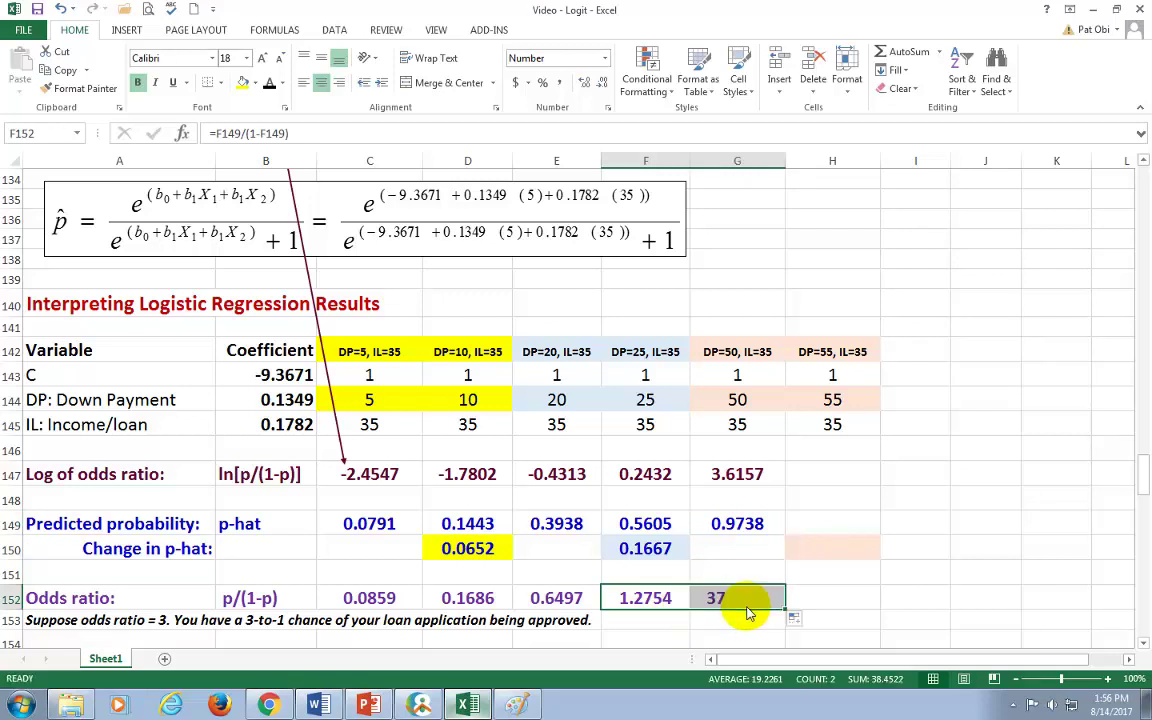
{"action": "left_click", "coordinate": [755, 609]}
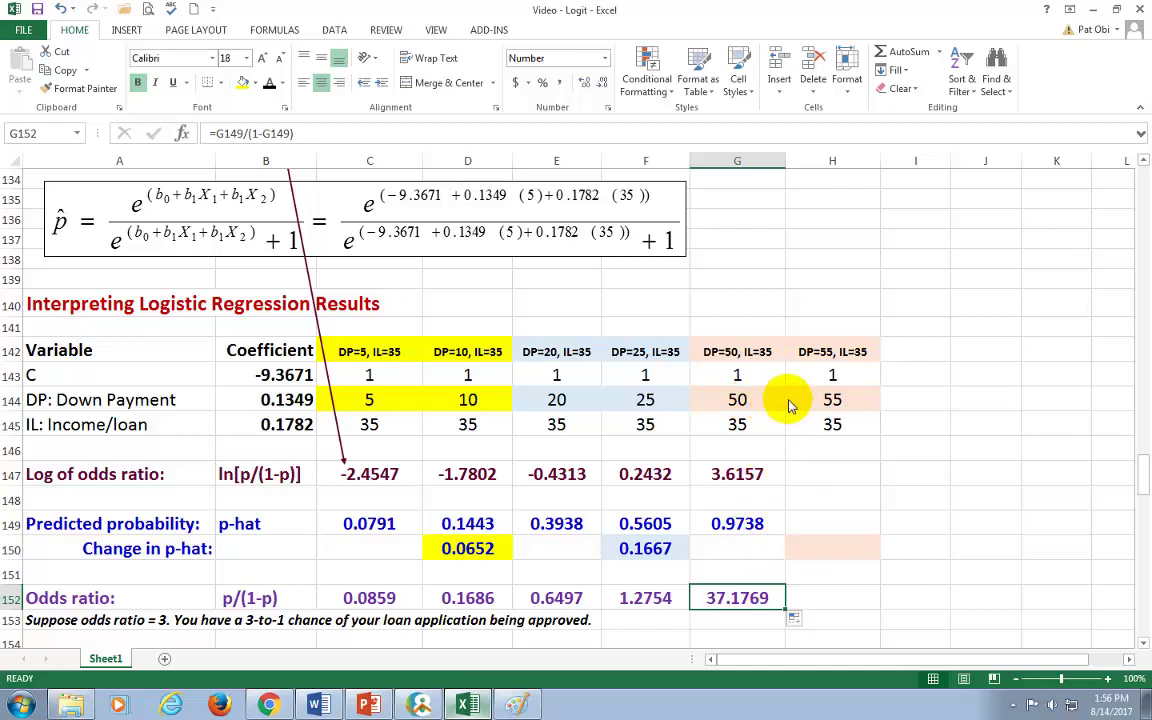
Extend the log of odds ratio formula from G147 to H147 and the predicted probability formula from G149 to H149 for DP=55.
{"action": "left_click", "coordinate": [745, 480]}
{"action": "left_click_drag", "start_coordinate": [789, 484], "coordinate": [840, 484]}
{"action": "left_click", "coordinate": [840, 478]}
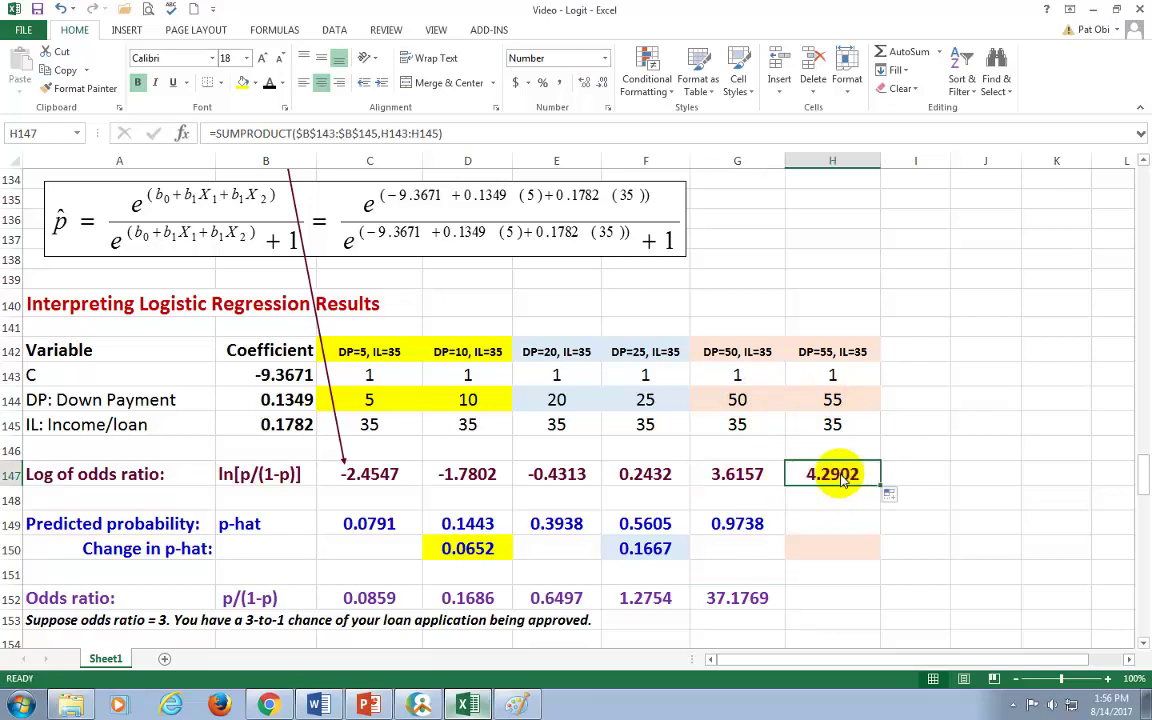
{"action": "left_click", "coordinate": [744, 526]}
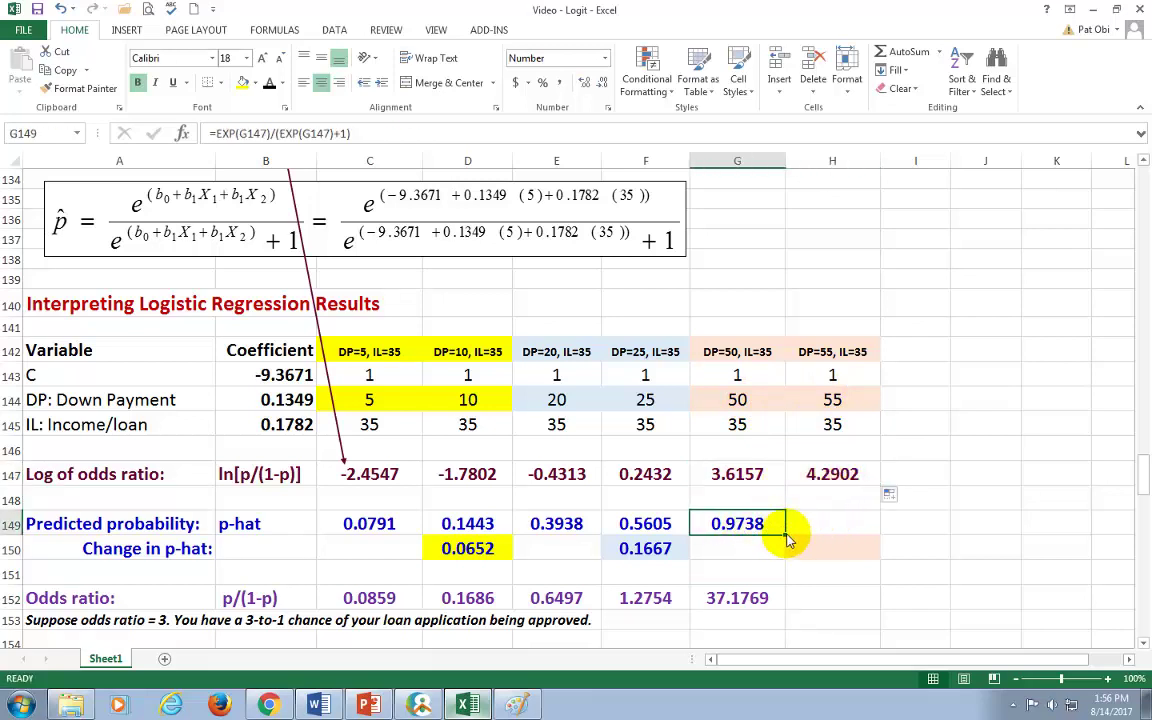
{"action": "left_click_drag", "start_coordinate": [787, 540], "coordinate": [838, 532]}
{"action": "left_click", "coordinate": [838, 530]}
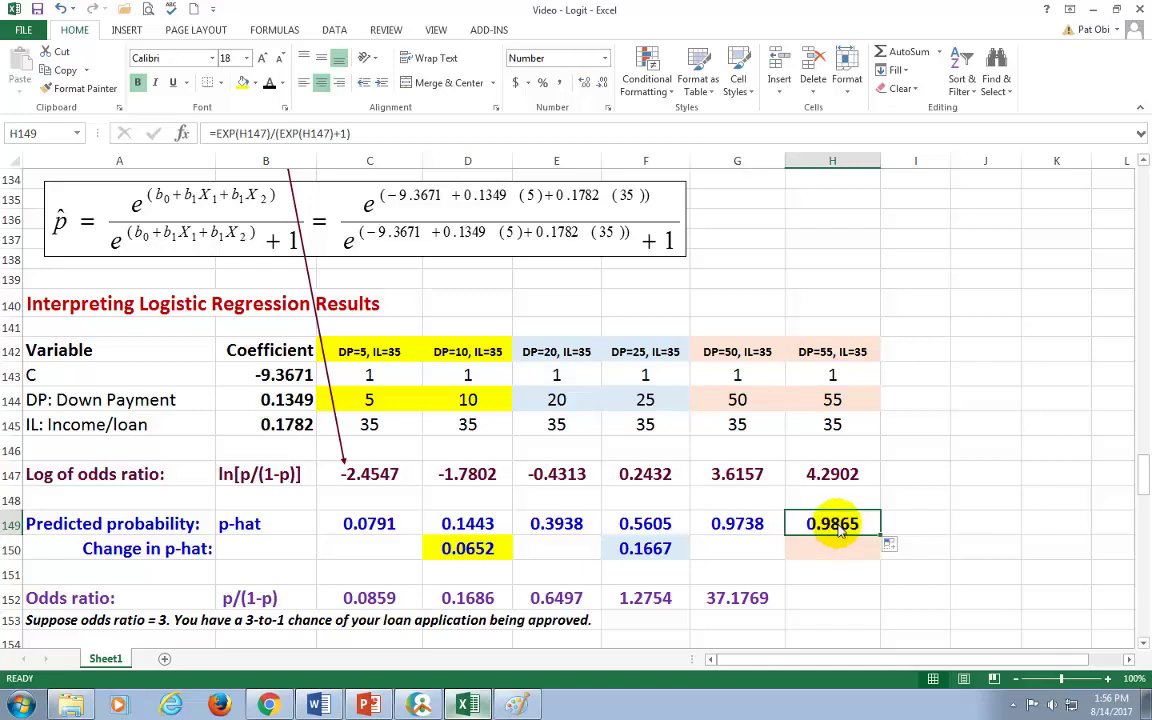
Calculate the change in p-hat for the DP=55 scenario in H150 with the formula =H149-G149.
{"action": "left_click", "coordinate": [805, 549]}
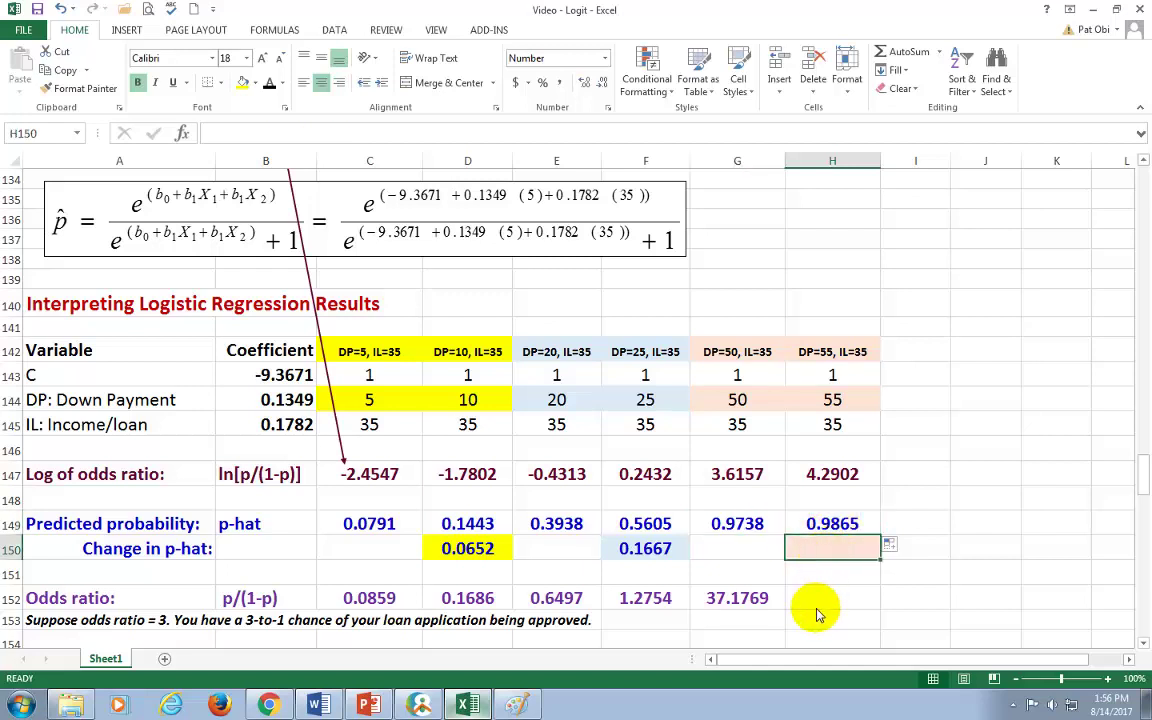
{"action": "type", "text": "="}
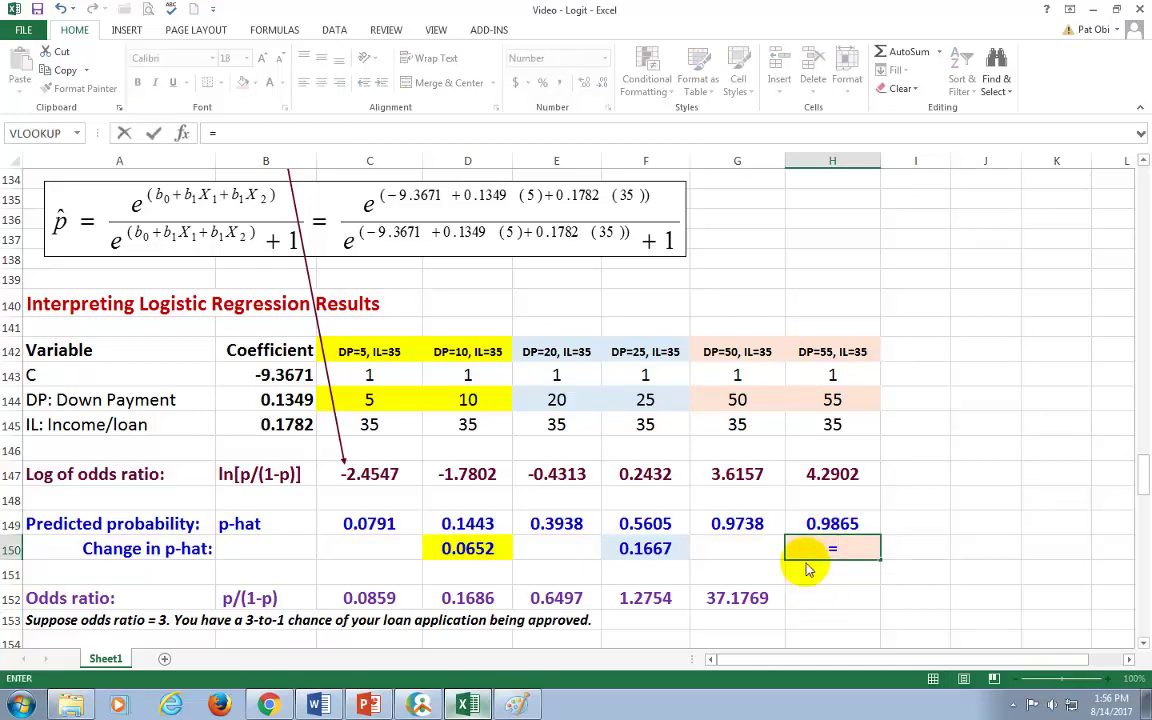
{"action": "left_click", "coordinate": [834, 527]}
{"action": "type", "text": "-"}
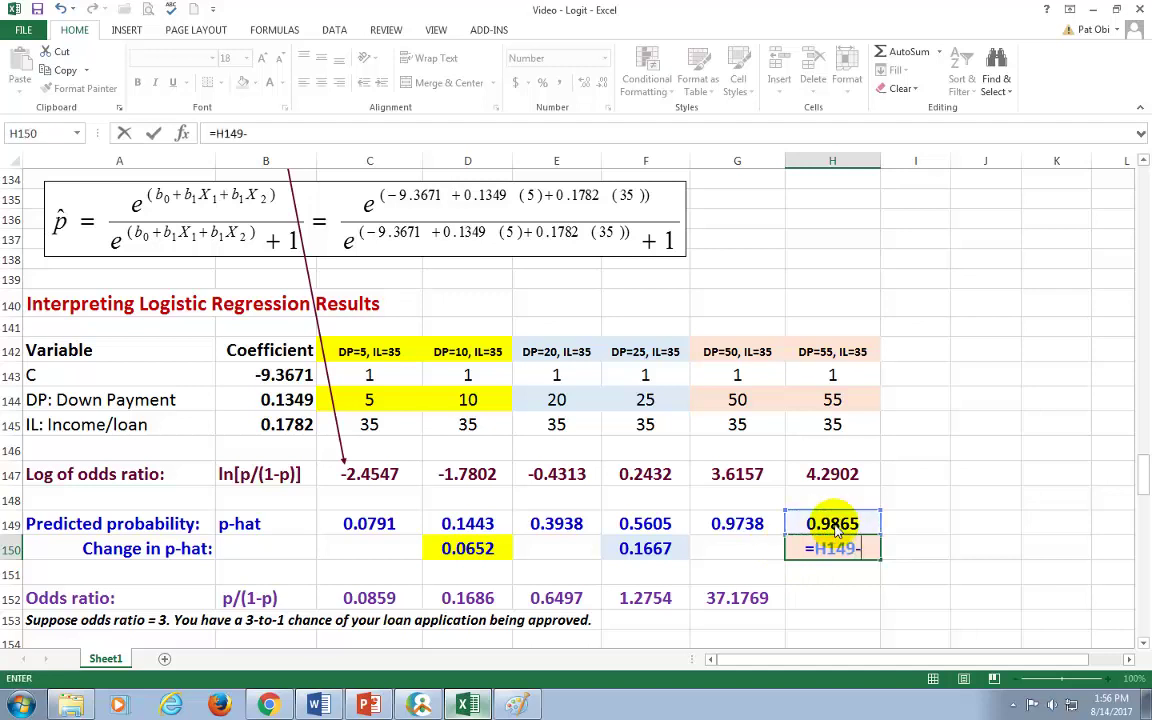
{"action": "left_click", "coordinate": [752, 528]}
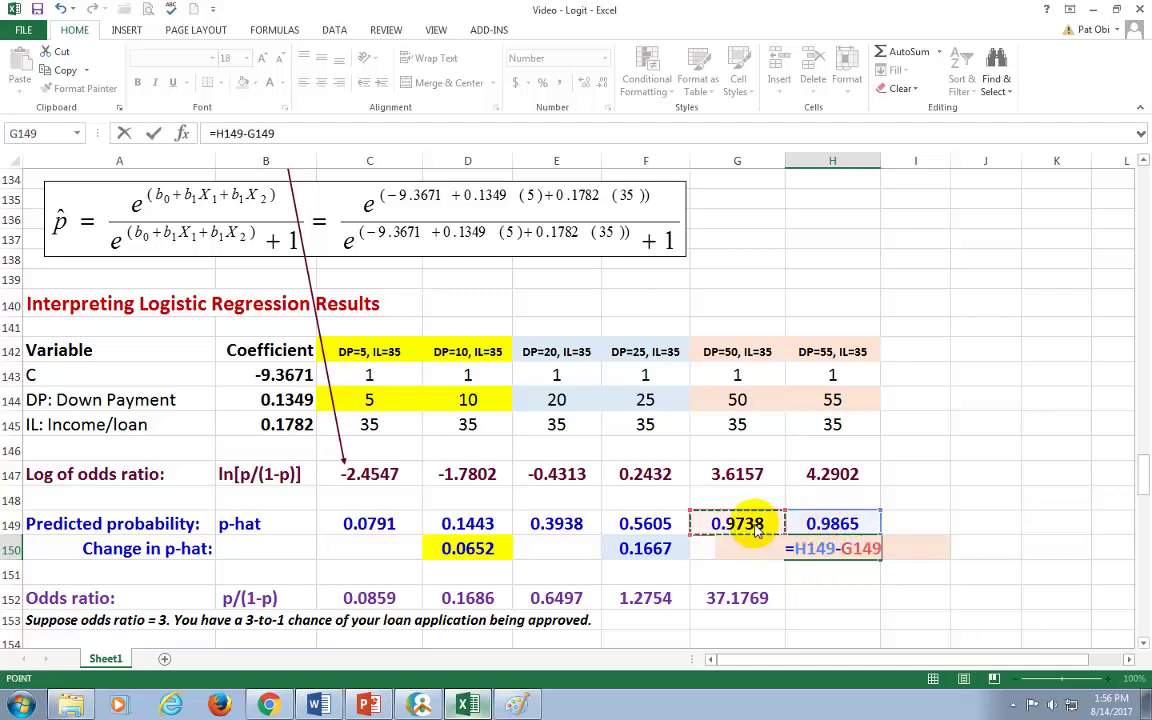
{"action": "key", "text": "Return"}
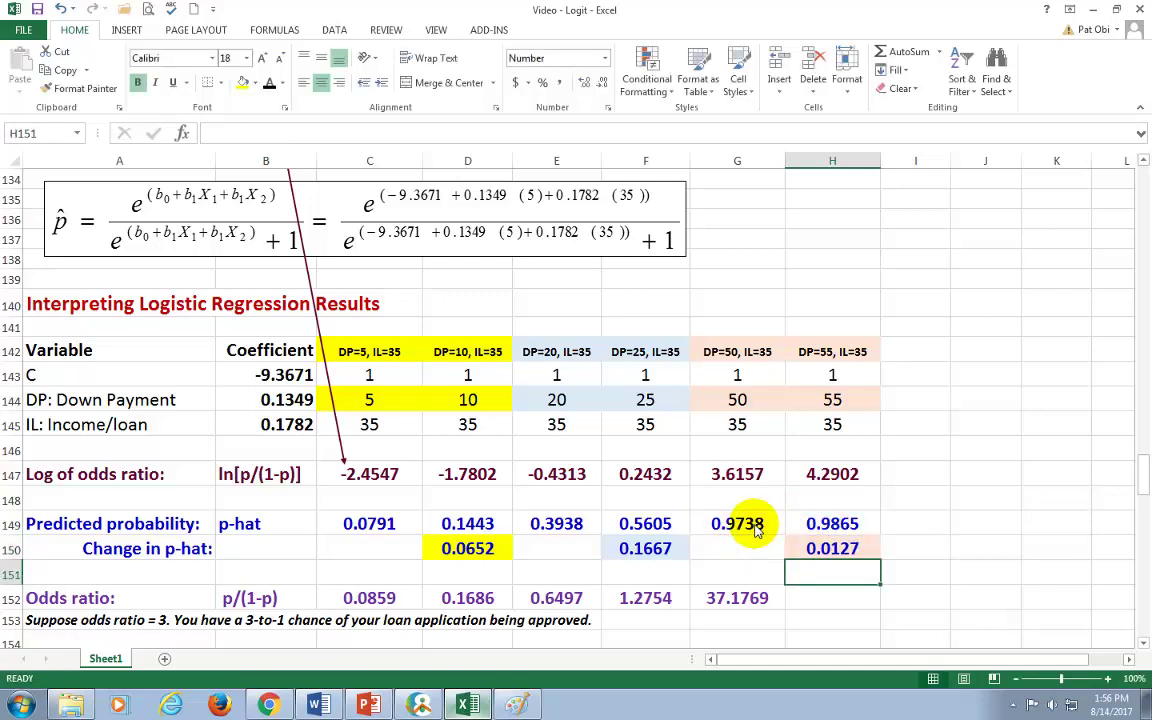
Extend the odds ratio formula from G152 to H152 for the DP=55 scenario.
{"action": "left_click", "coordinate": [748, 600]}
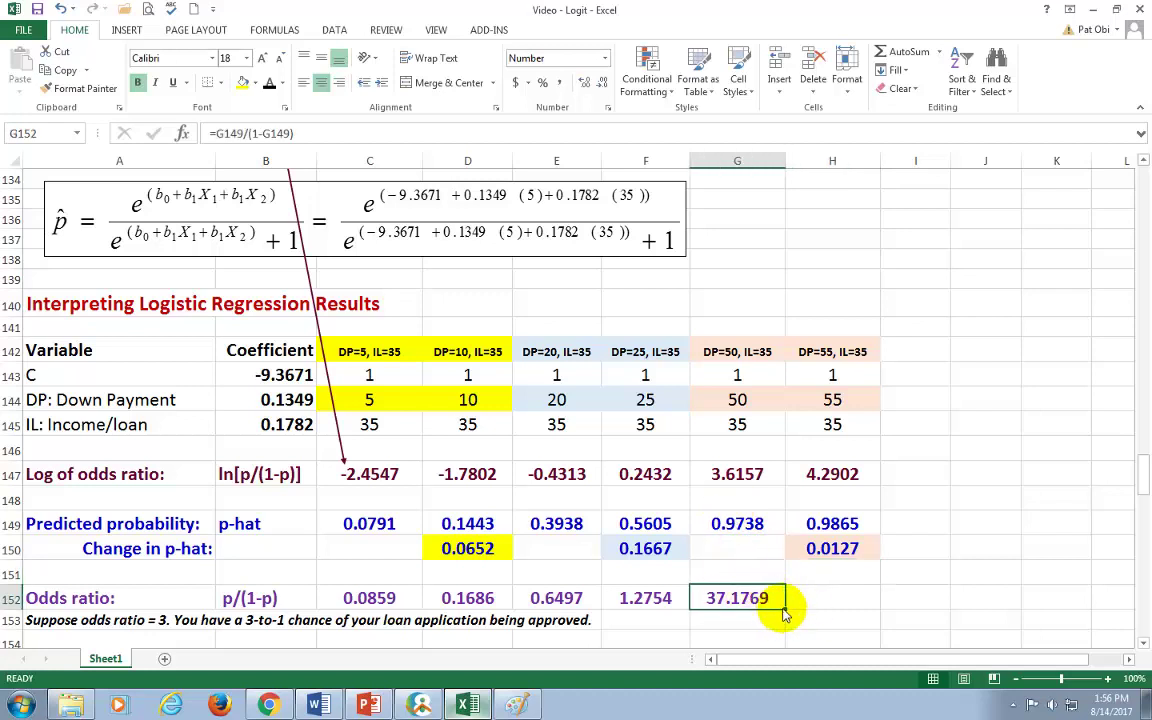
{"action": "left_click_drag", "start_coordinate": [785, 608], "coordinate": [836, 610]}
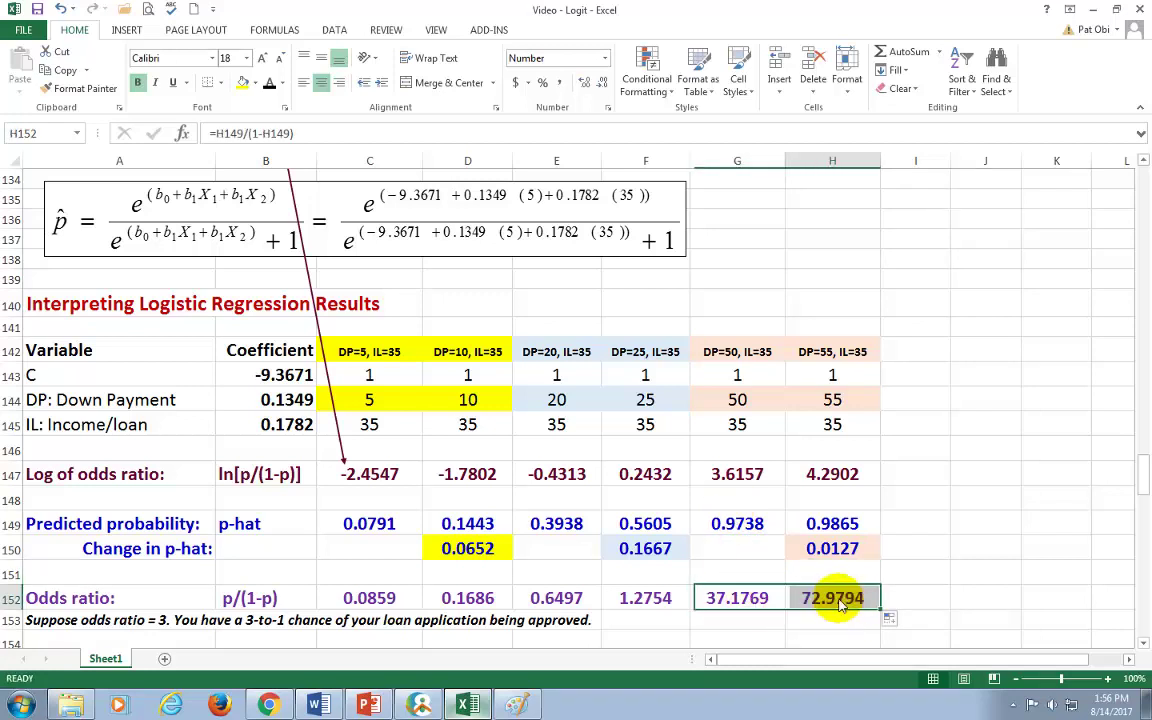
{"action": "left_click", "coordinate": [828, 604]}
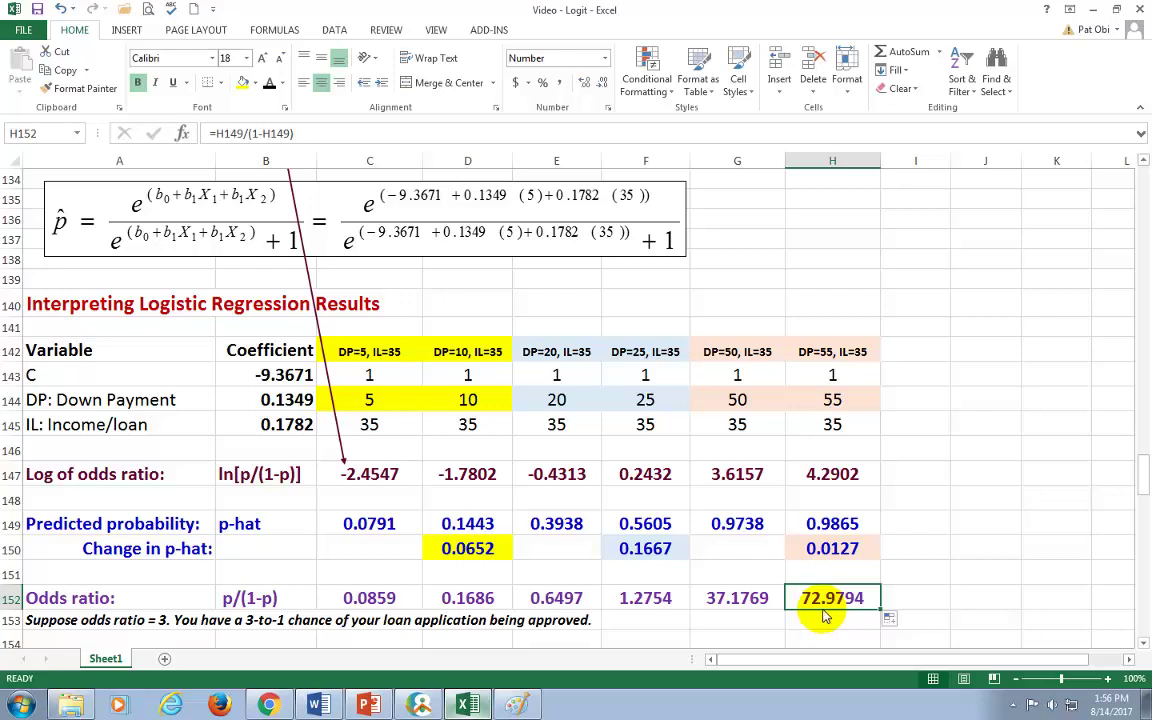
Compare the p-hat values, changes in p-hat and odds ratios of the DP=50 and DP=55 scenarios with the DP=5 to 10 case.
{"action": "left_click", "coordinate": [740, 404]}
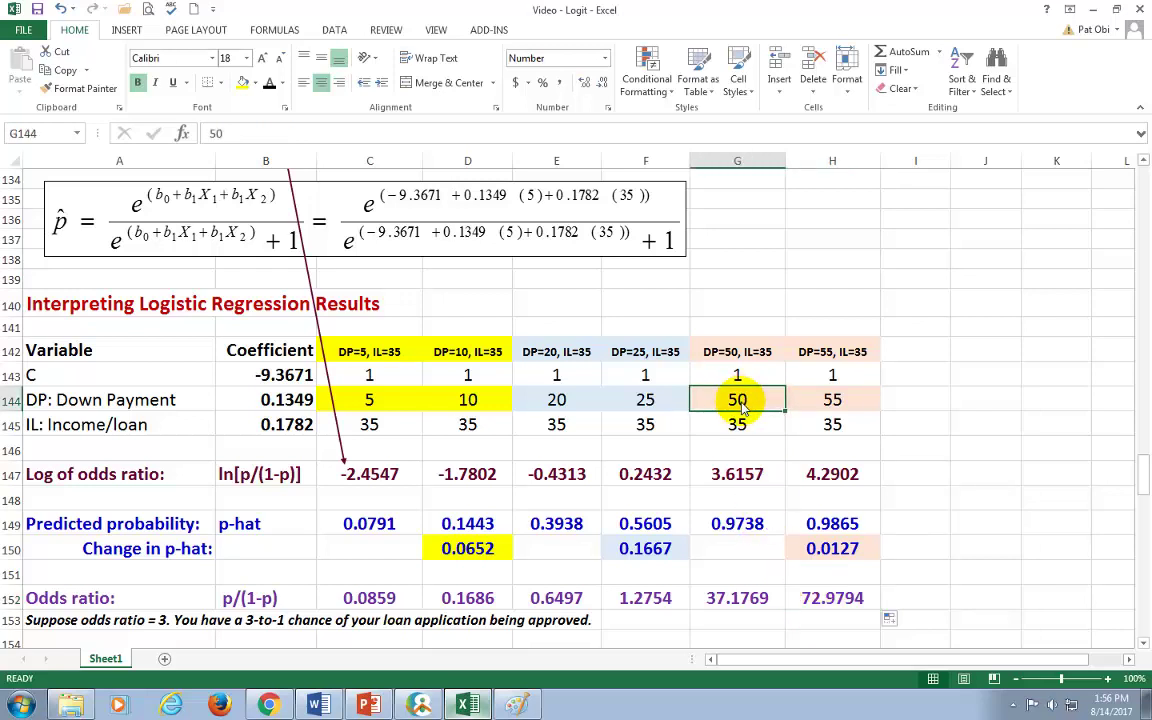
{"action": "left_click", "coordinate": [822, 405]}
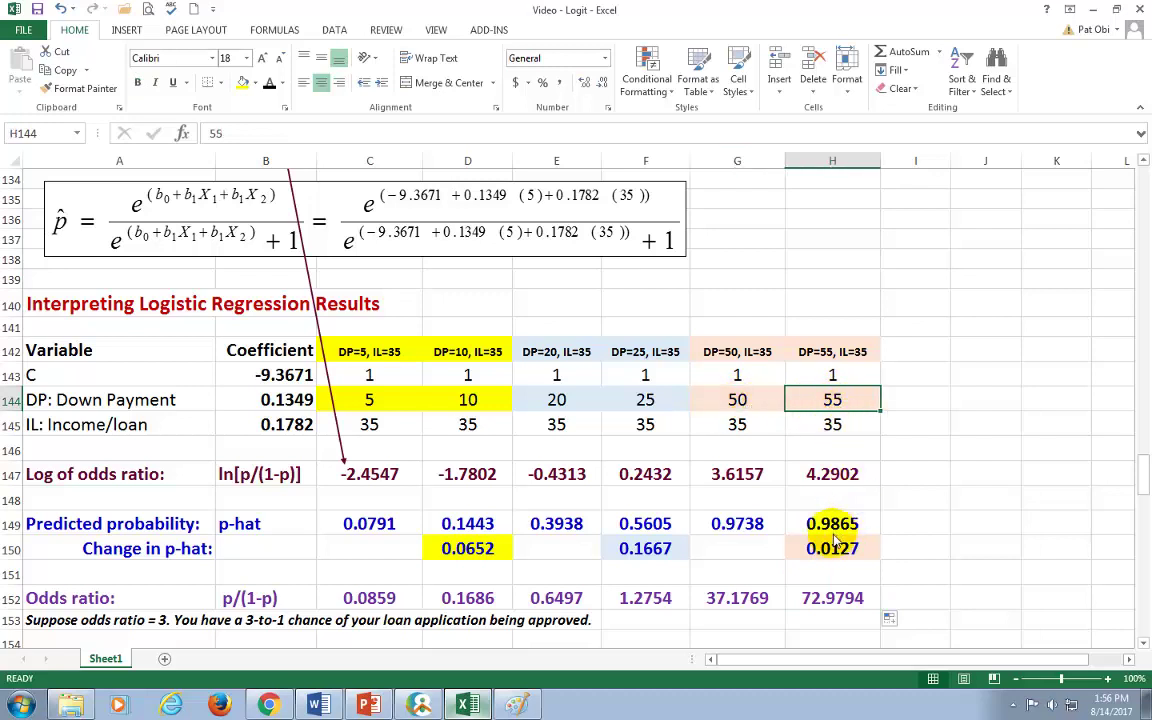
{"action": "left_click_drag", "start_coordinate": [740, 522], "coordinate": [828, 535]}
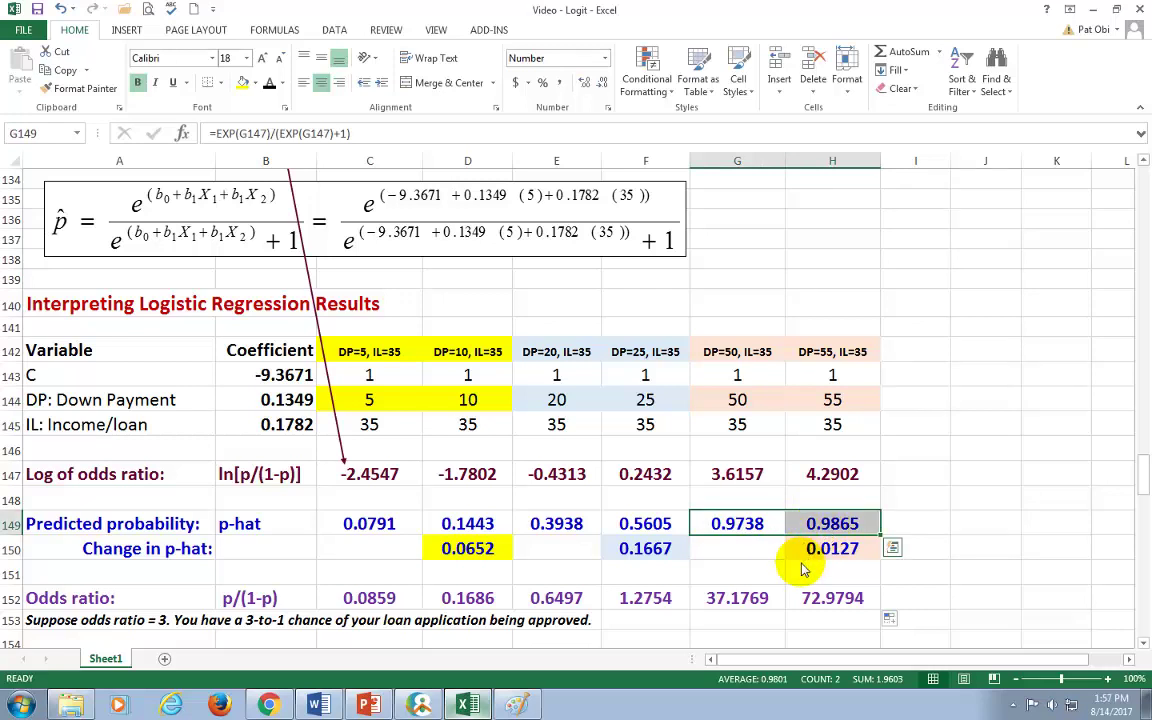
{"action": "left_click", "coordinate": [833, 563]}
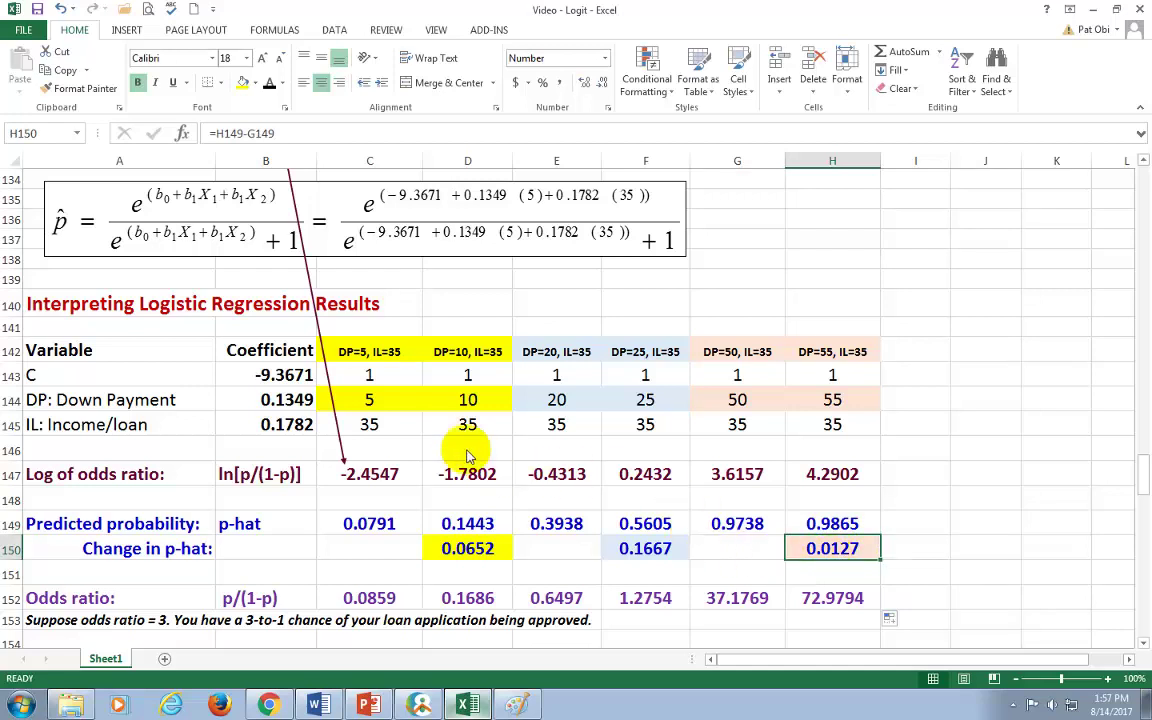
{"action": "left_click_drag", "start_coordinate": [368, 403], "coordinate": [468, 400]}
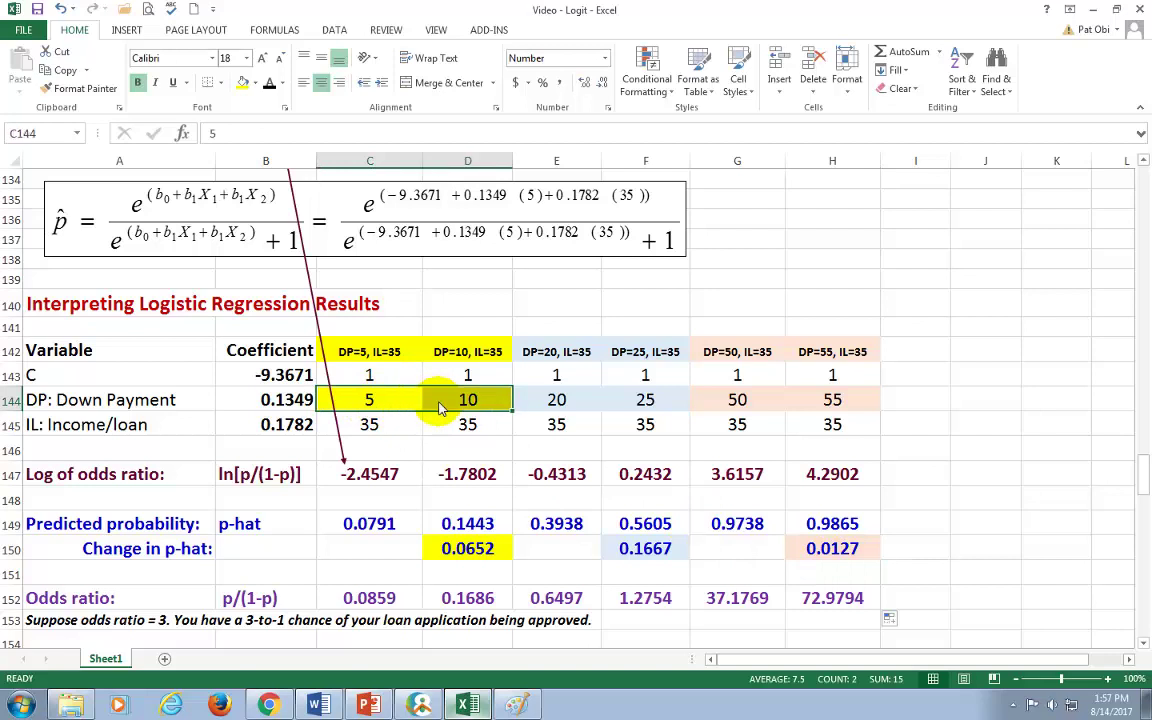
{"action": "left_click", "coordinate": [472, 556]}
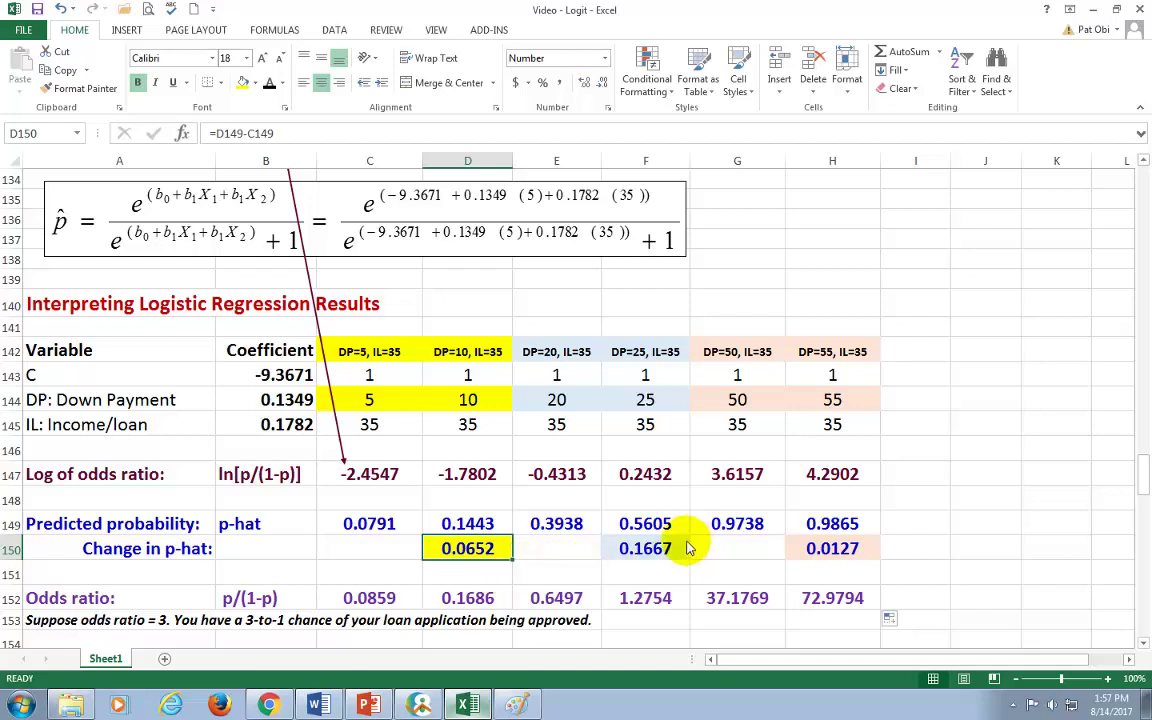
{"action": "left_click", "coordinate": [830, 606]}
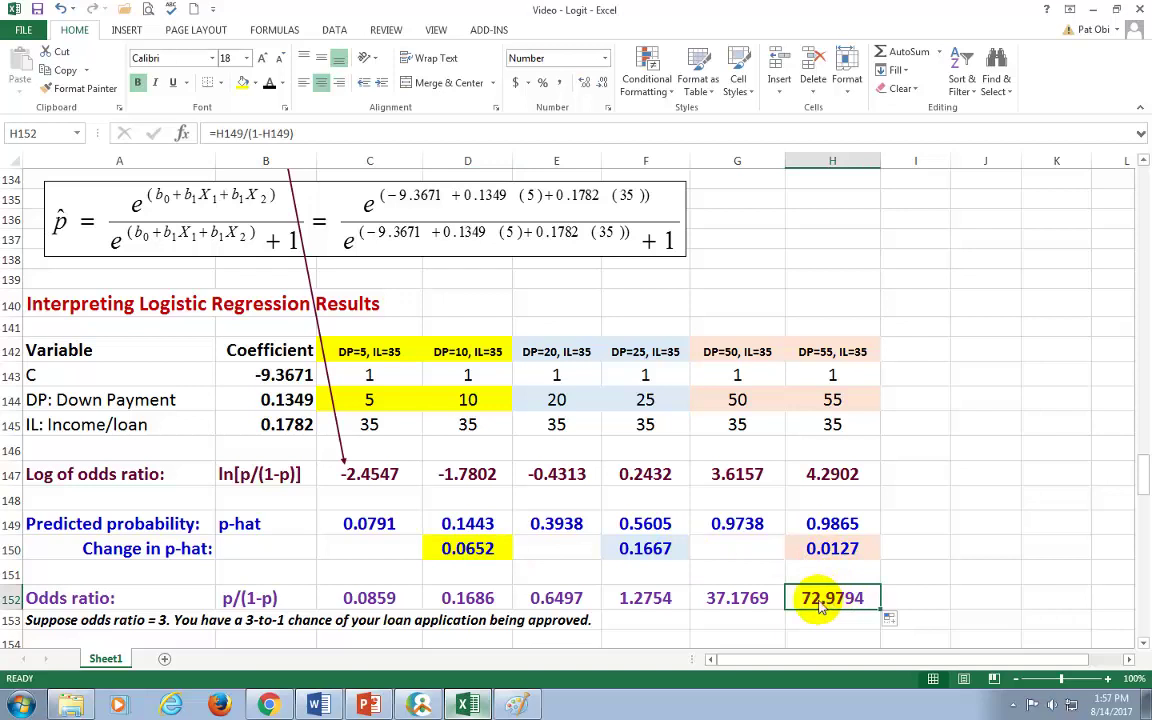
{"action": "left_click", "coordinate": [735, 605]}
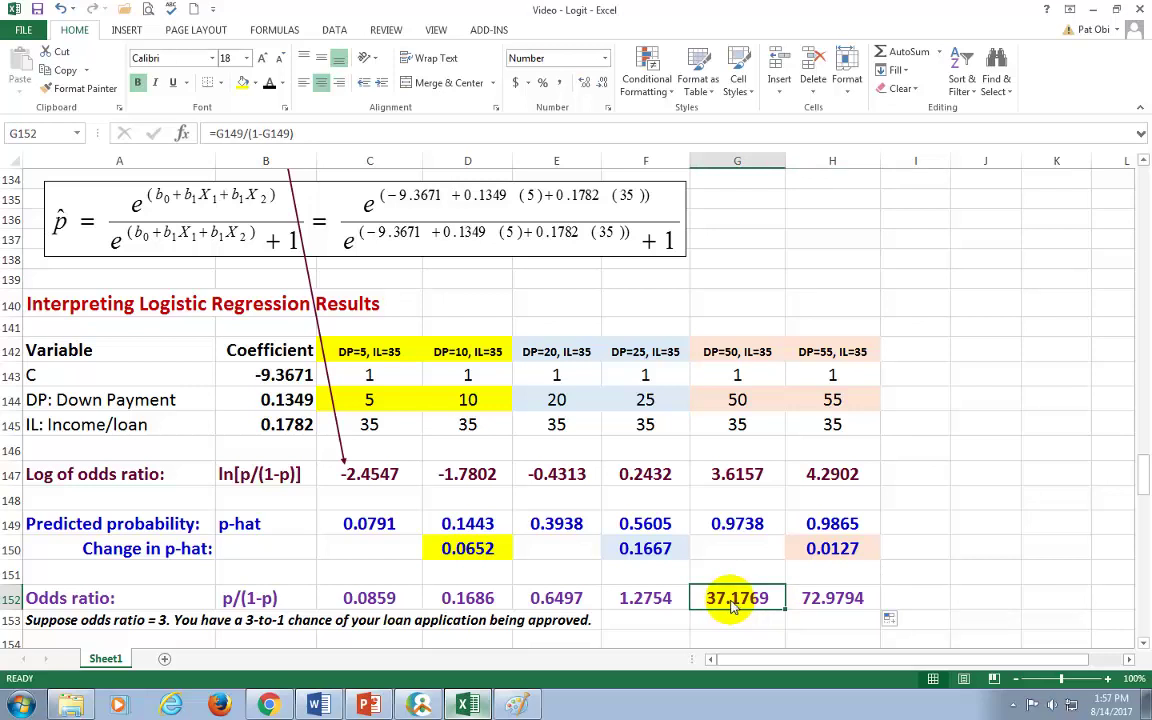
Compare the 5–10, 20–25 and 50–55 down payment pairs with the P-hat table and logit curve from row 66 on.
{"action": "left_click_drag", "start_coordinate": [736, 535], "coordinate": [843, 527]}
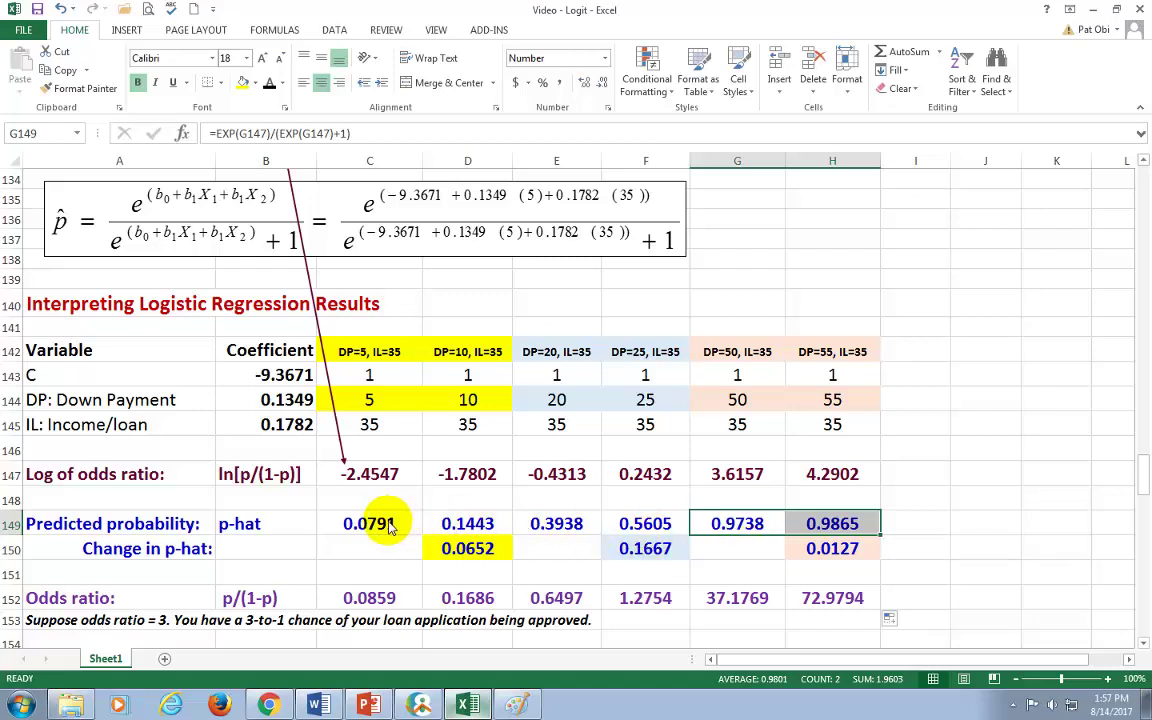
{"action": "left_click_drag", "start_coordinate": [372, 397], "coordinate": [443, 408]}
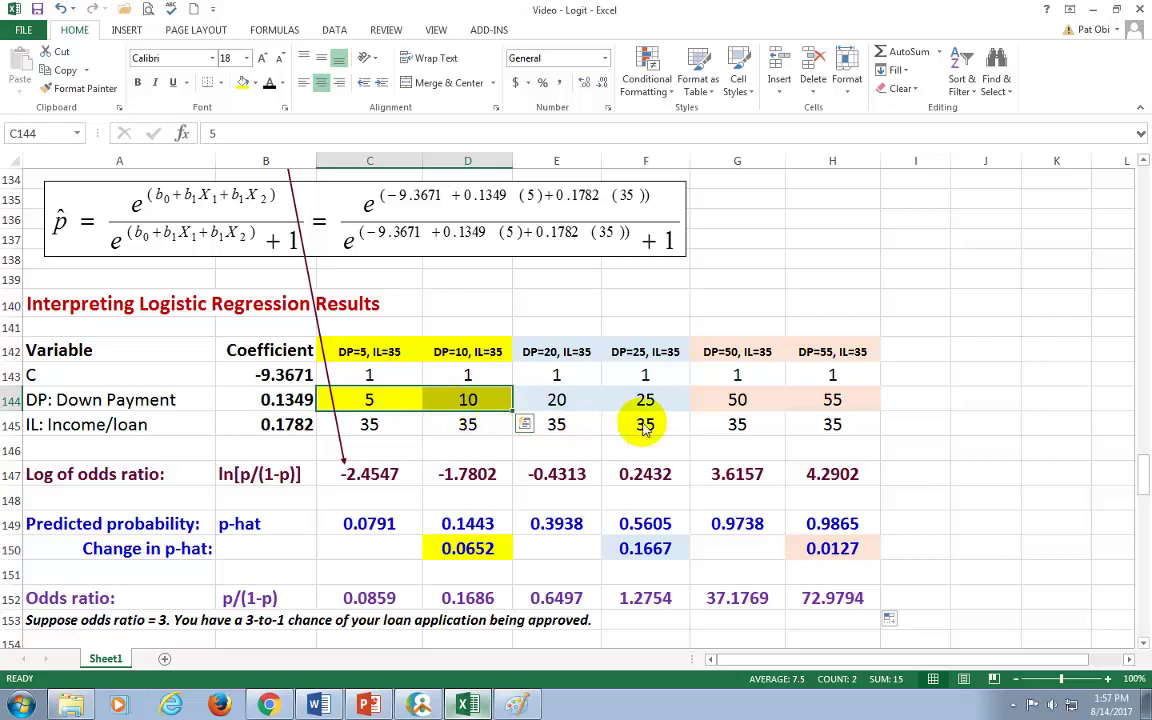
{"action": "left_click_drag", "start_coordinate": [718, 404], "coordinate": [830, 415]}
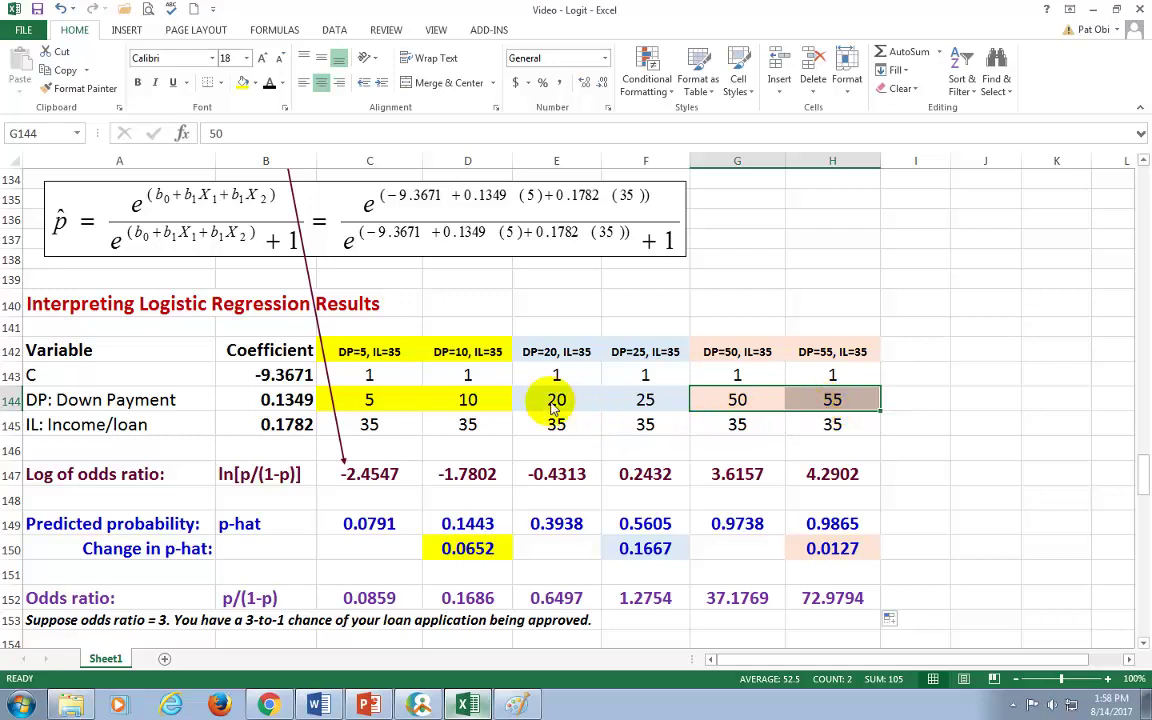
{"action": "left_click_drag", "start_coordinate": [556, 405], "coordinate": [611, 408]}
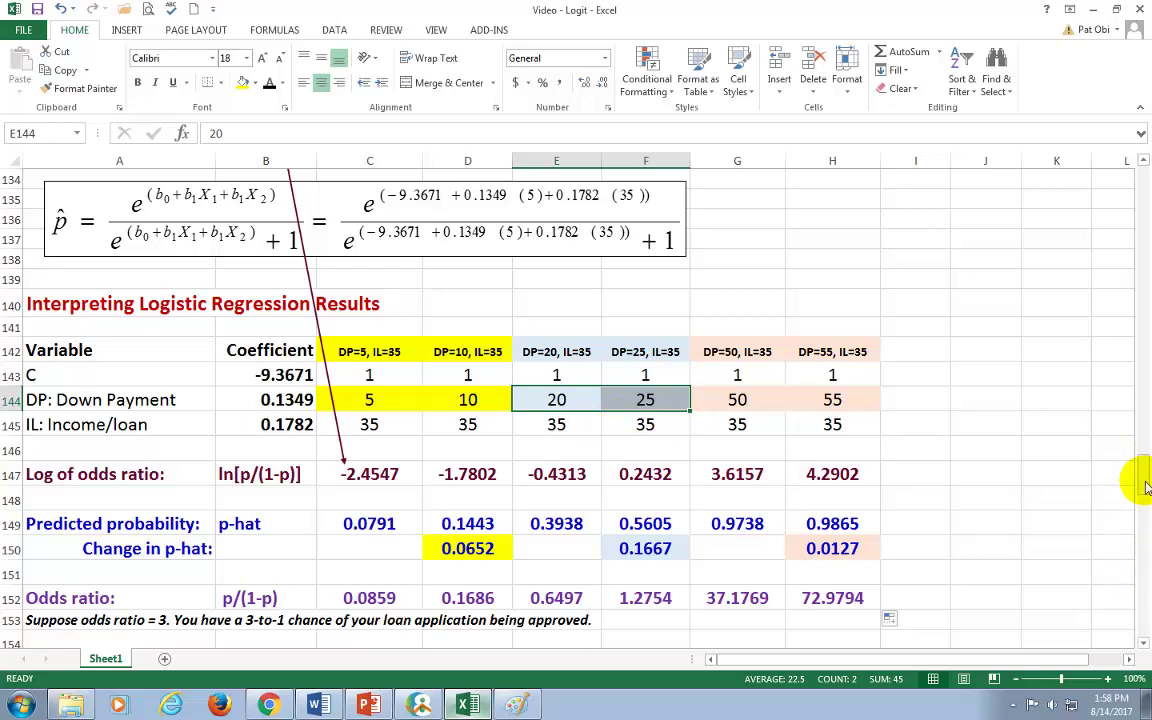
{"action": "left_click_drag", "start_coordinate": [1141, 478], "coordinate": [1140, 322]}
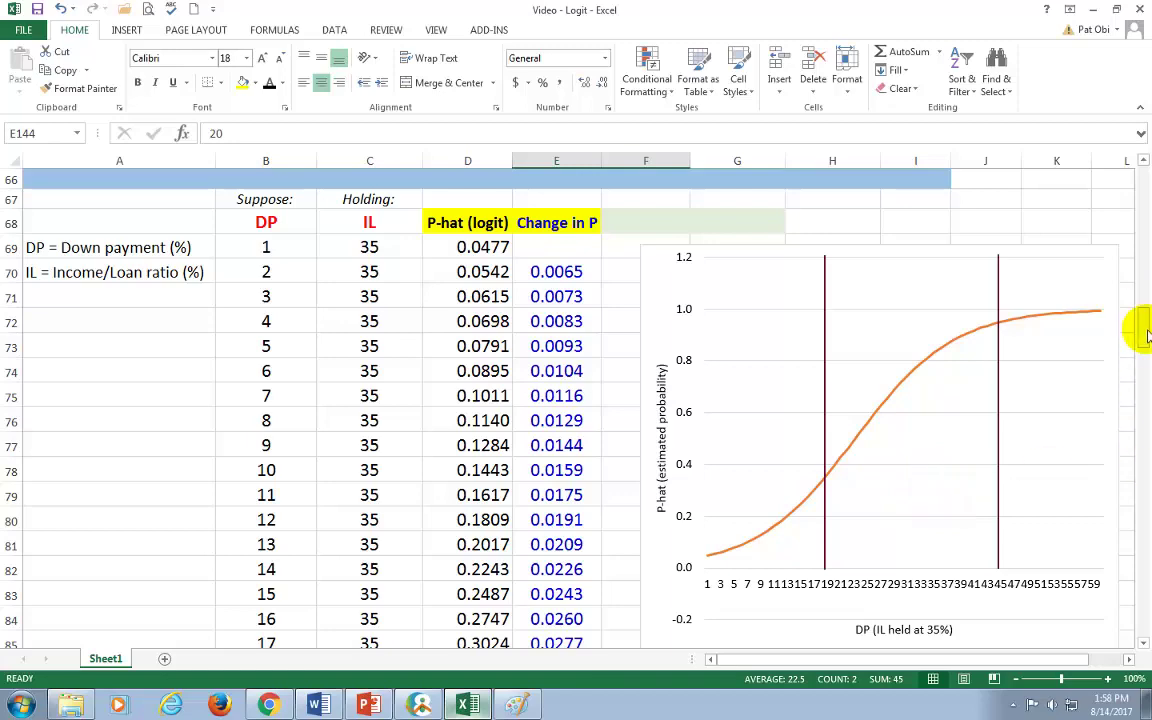
{"action": "left_click_drag", "start_coordinate": [1138, 330], "coordinate": [1143, 368]}
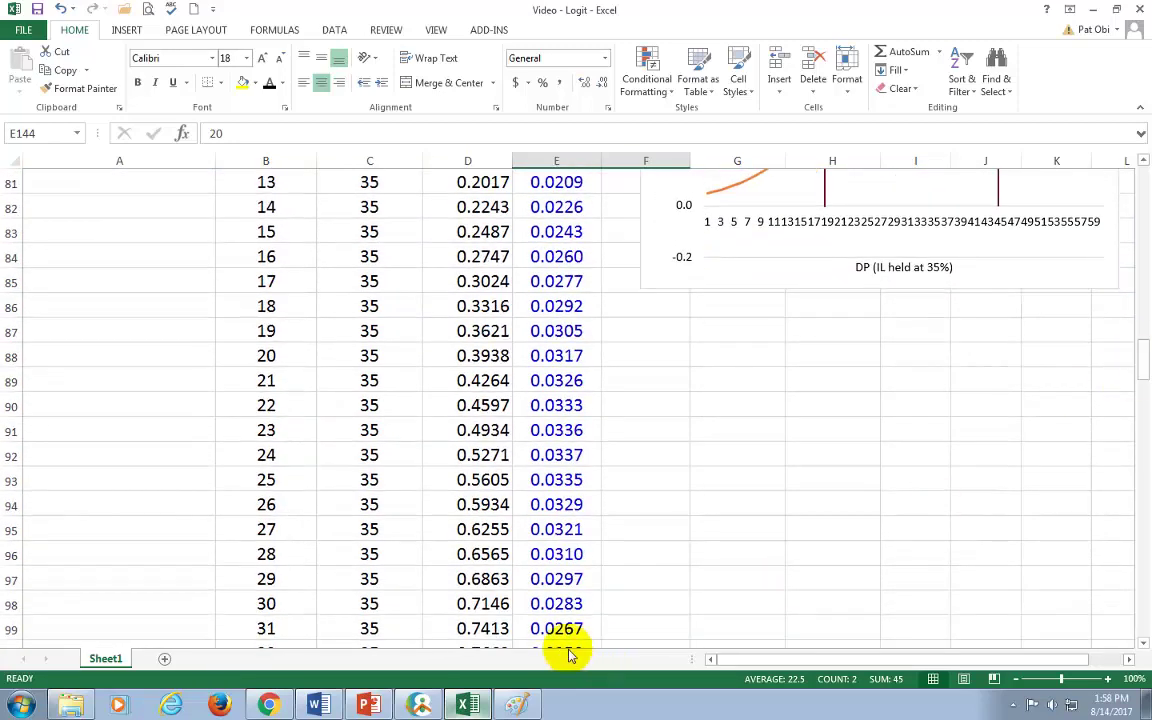
Switch to the Binary Choice PowerPoint presentation and run the slide show from slide 47 to the Logistic Model Plot slide.
{"action": "left_click", "coordinate": [366, 706]}
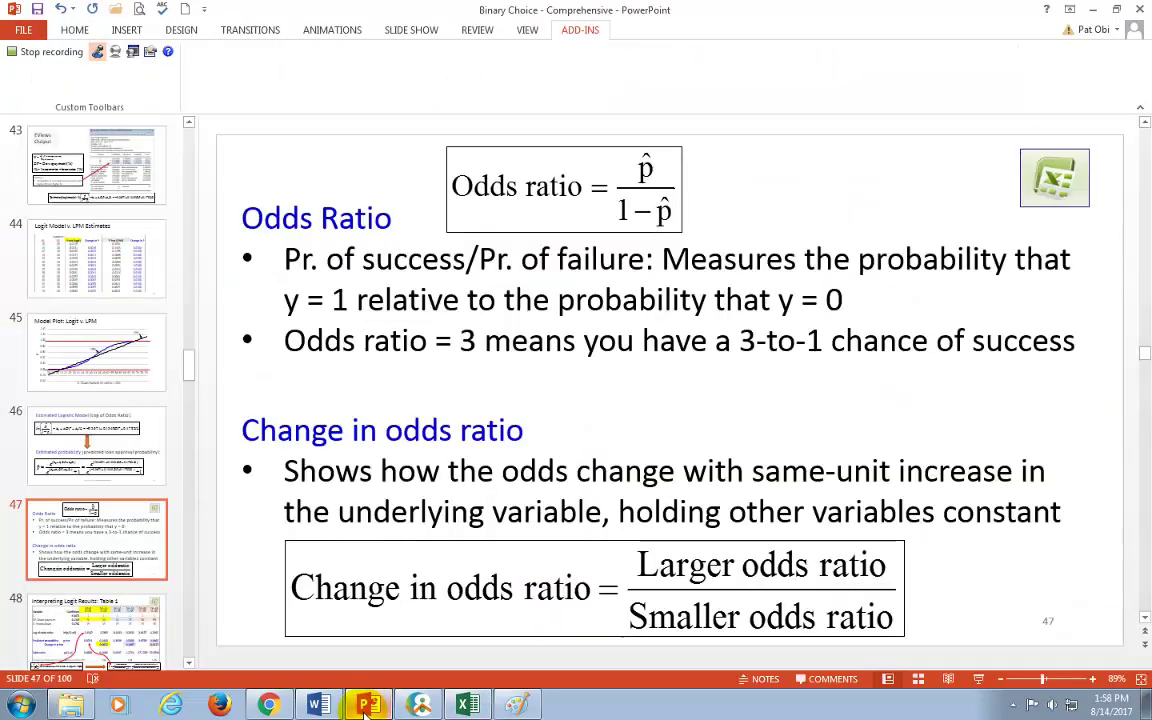
{"action": "left_click", "coordinate": [977, 679]}
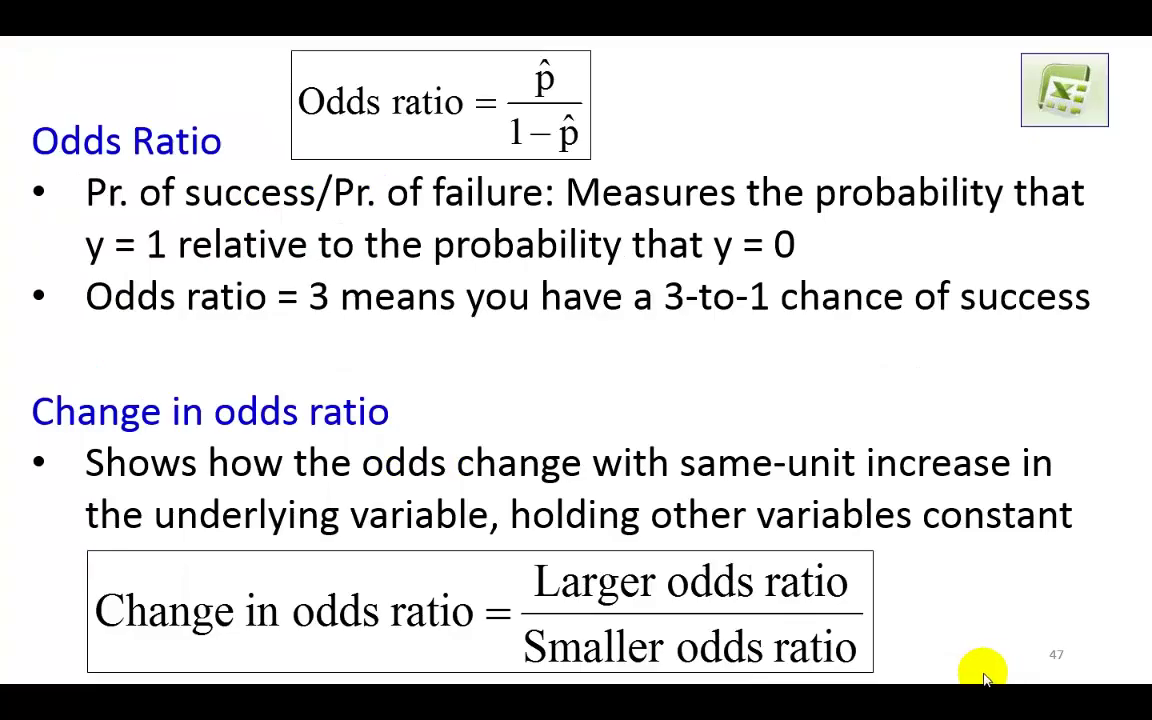
{"action": "left_click", "coordinate": [983, 678]}
{"action": "left_click", "coordinate": [983, 678]}
{"action": "left_click", "coordinate": [983, 678]}
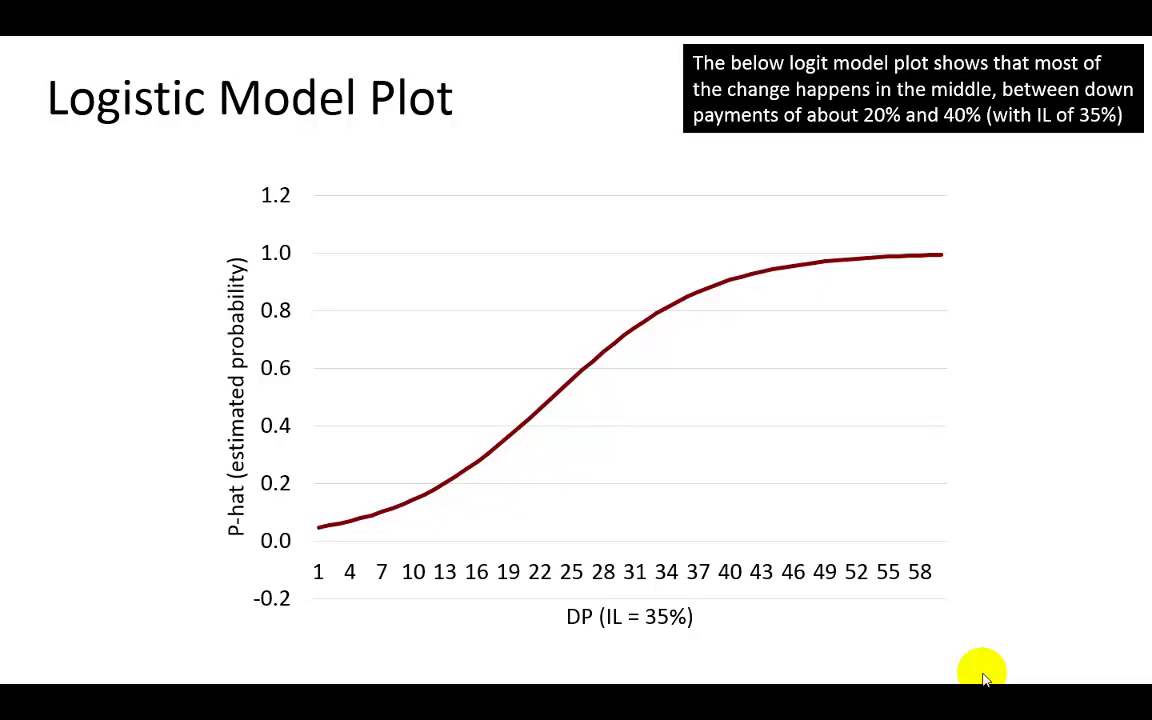
Advance the slide show past Confidence Interval Estimation to the slide on % correctly predicted values and Pseudo R-square.
{"action": "left_click", "coordinate": [983, 678]}
{"action": "left_click", "coordinate": [983, 678]}
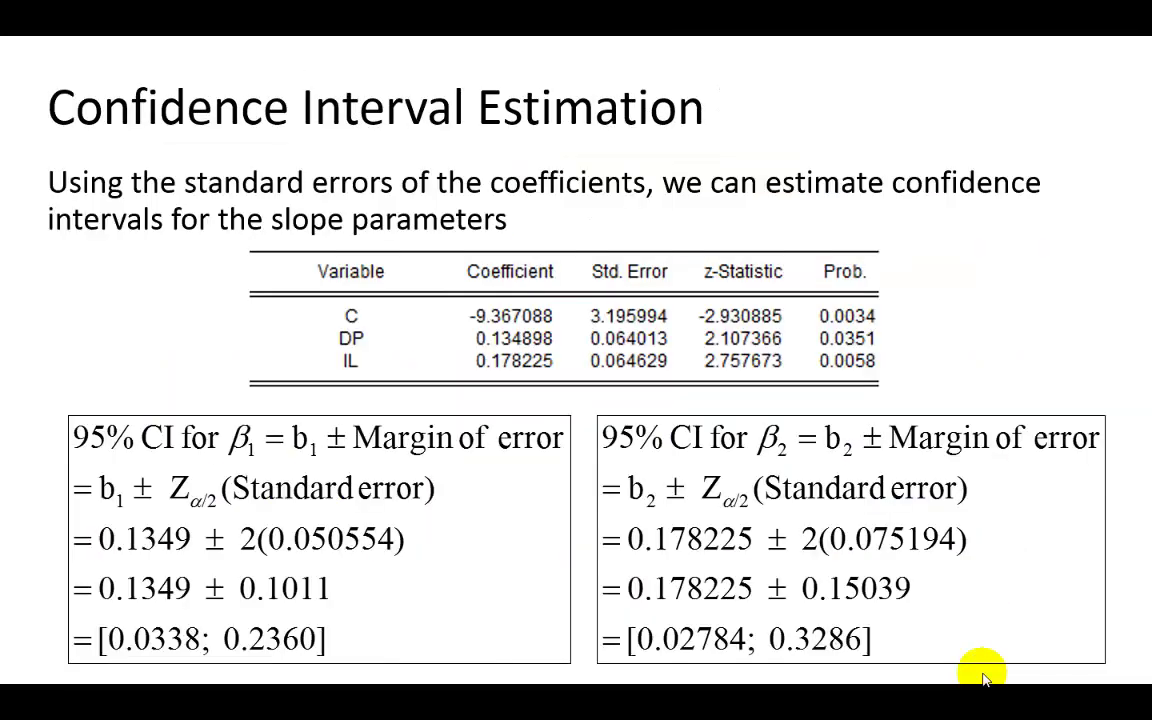
{"action": "left_click", "coordinate": [983, 678]}
{"action": "scroll", "coordinate": [983, 678], "scroll_direction": "up", "scroll_amount": 1}
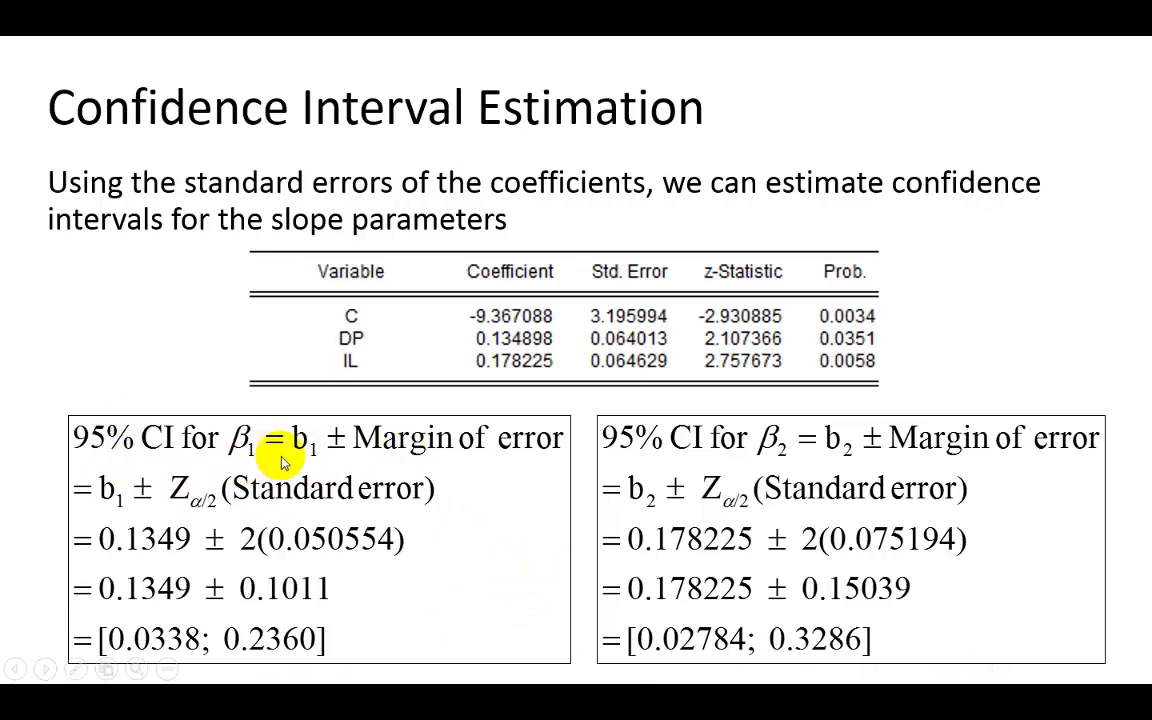
{"action": "left_click", "coordinate": [615, 573]}
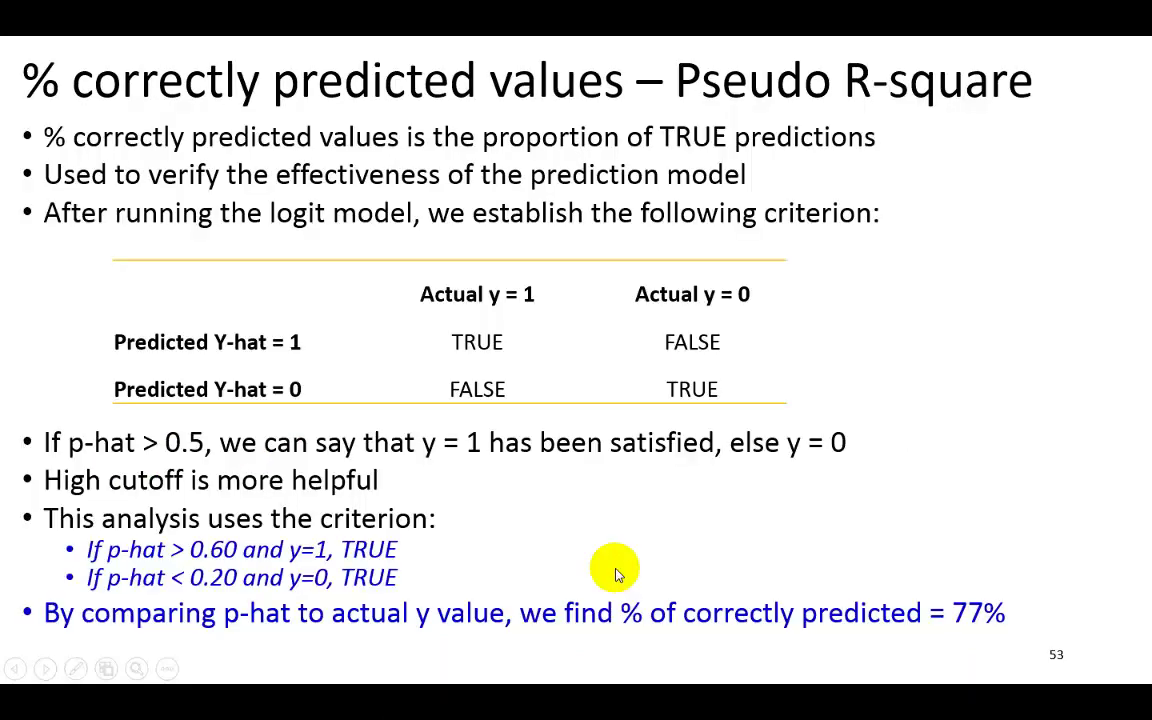